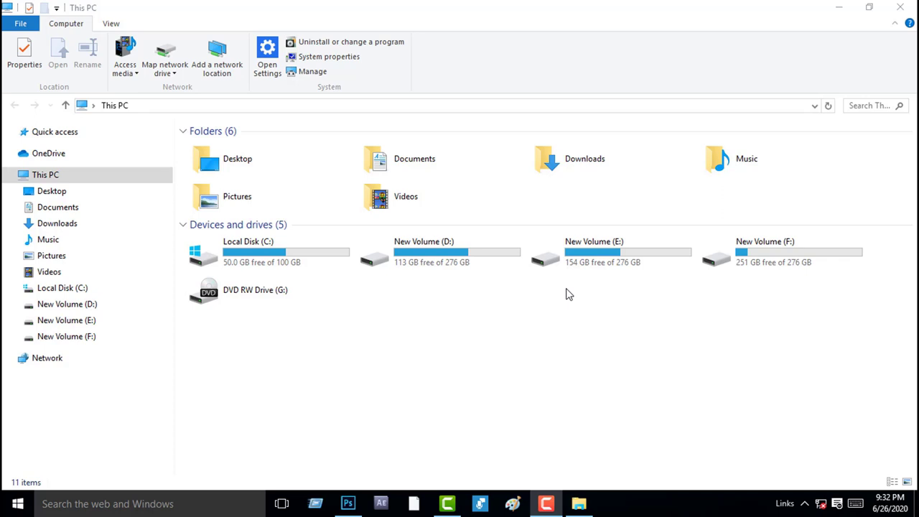
Minimize the This PC window and refresh the desktop icons.
left_click(846, 14)
right_click(478, 138)
left_click(503, 177)
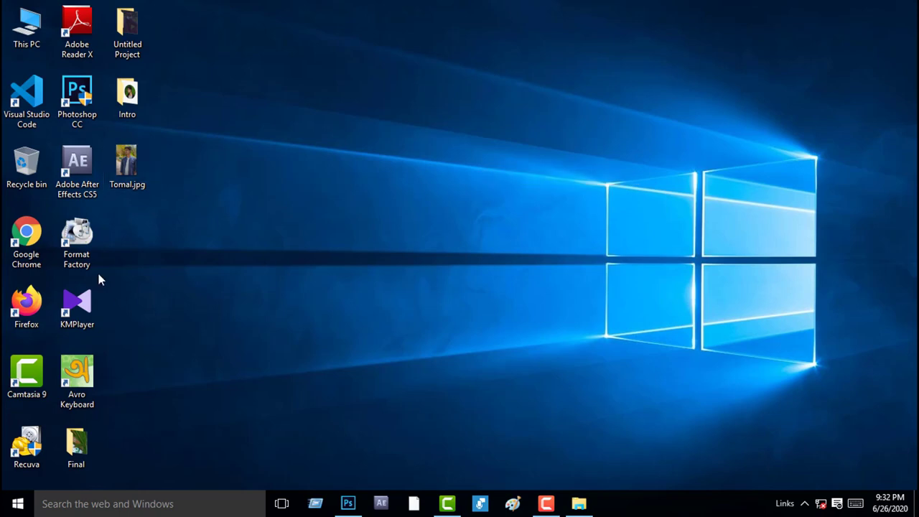
left_click(349, 504)
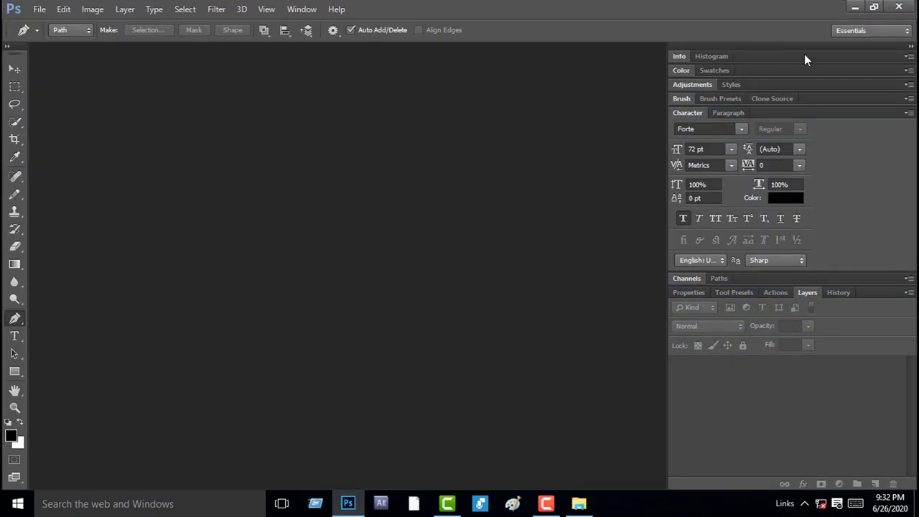
left_click(856, 7)
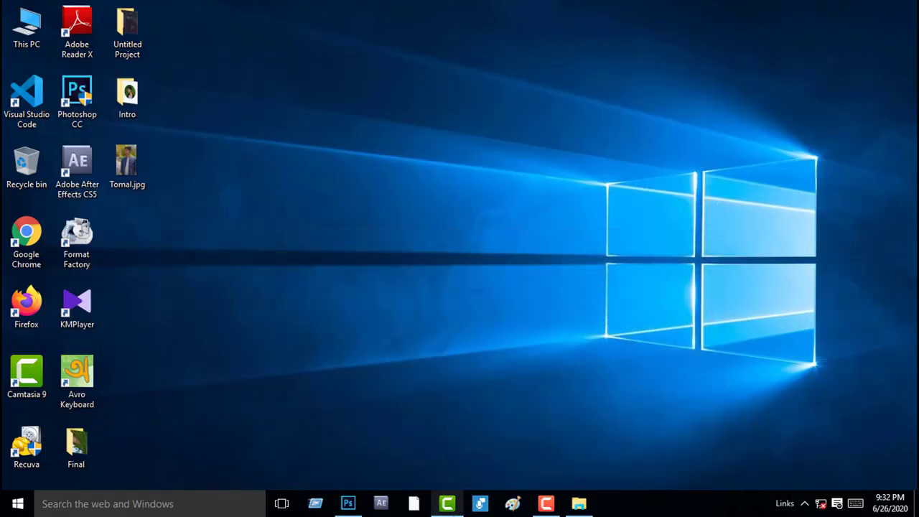
left_click(448, 503)
left_click(848, 7)
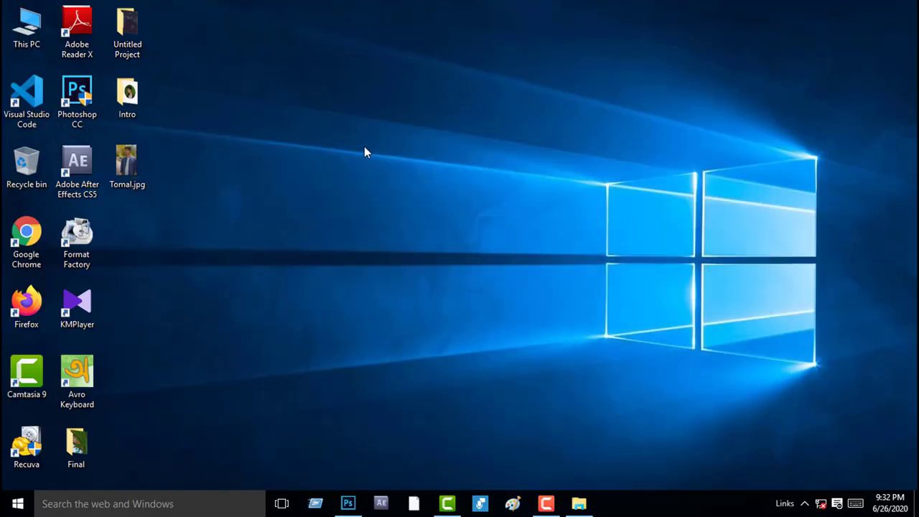
right_click(304, 178)
left_click(345, 217)
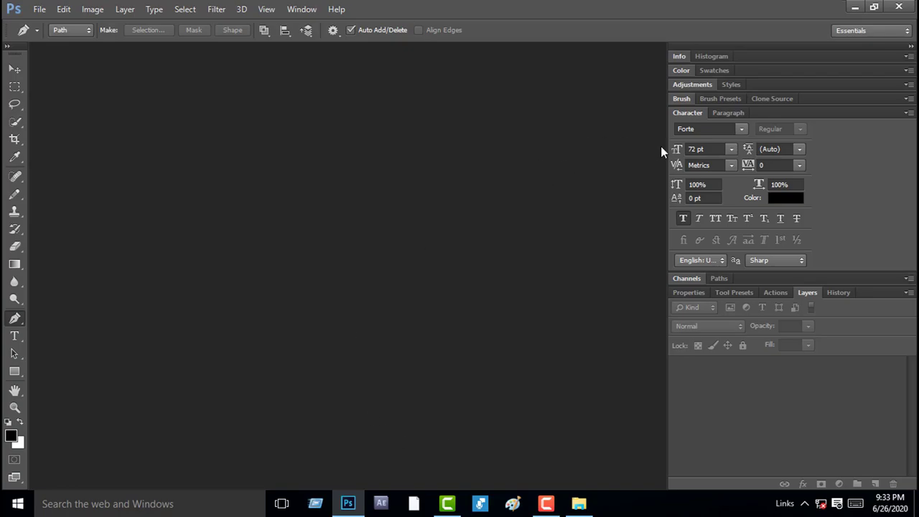
key("super+d")
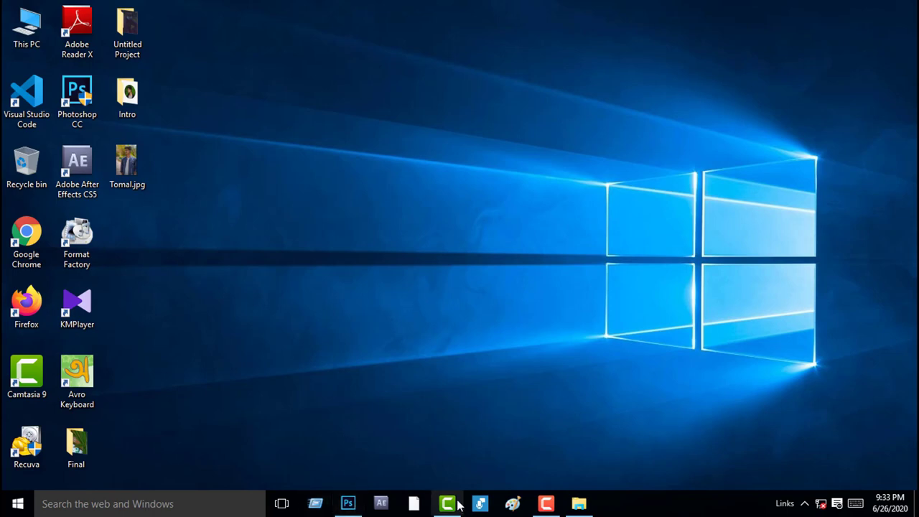
Preview Tomal.jpg in Windows Photos, then open it in Adobe Photoshop CC instead.
double_click(125, 172)
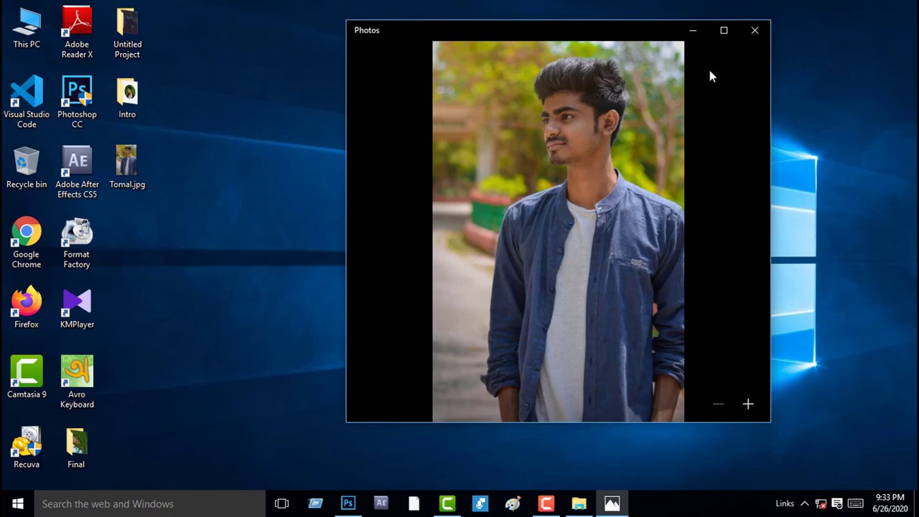
left_click(755, 31)
right_click(132, 164)
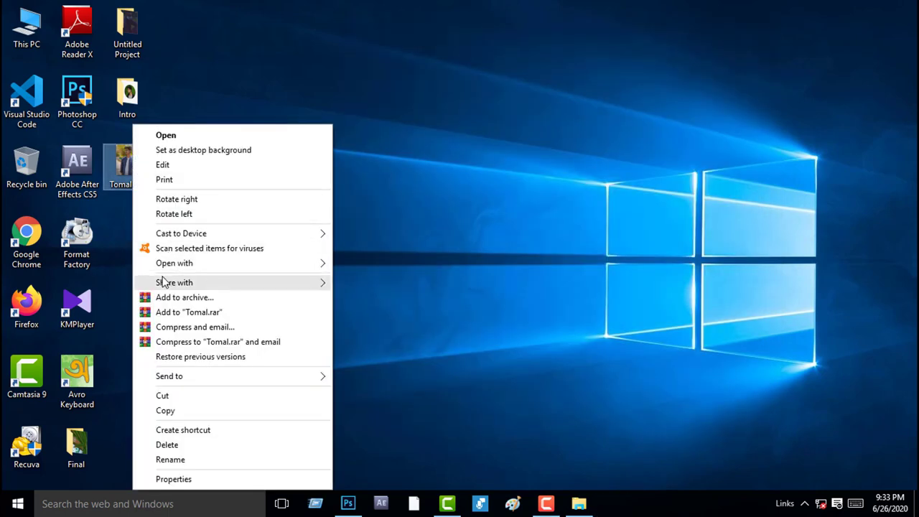
mouse_move(173, 264)
left_click(365, 265)
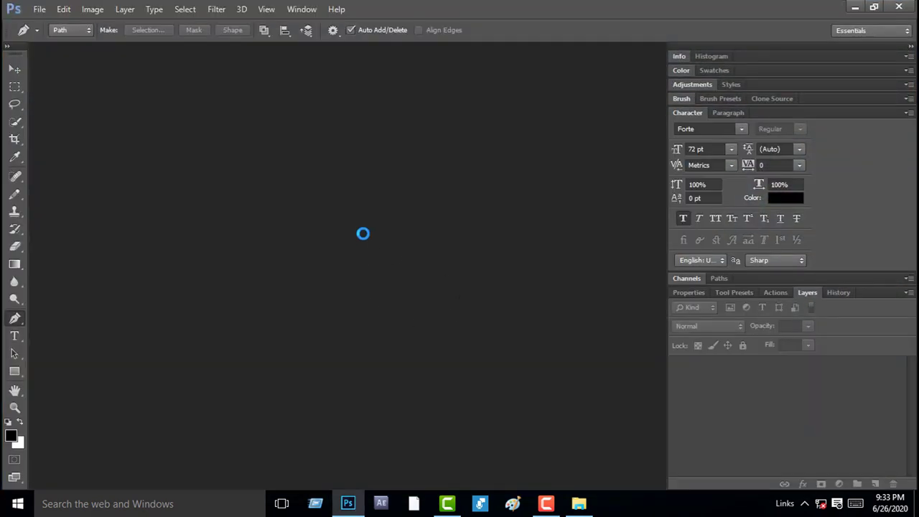
Convert the locked Background into editable Layer 0 and zoom in on the photo.
left_click_drag(99, 49, 144, 50)
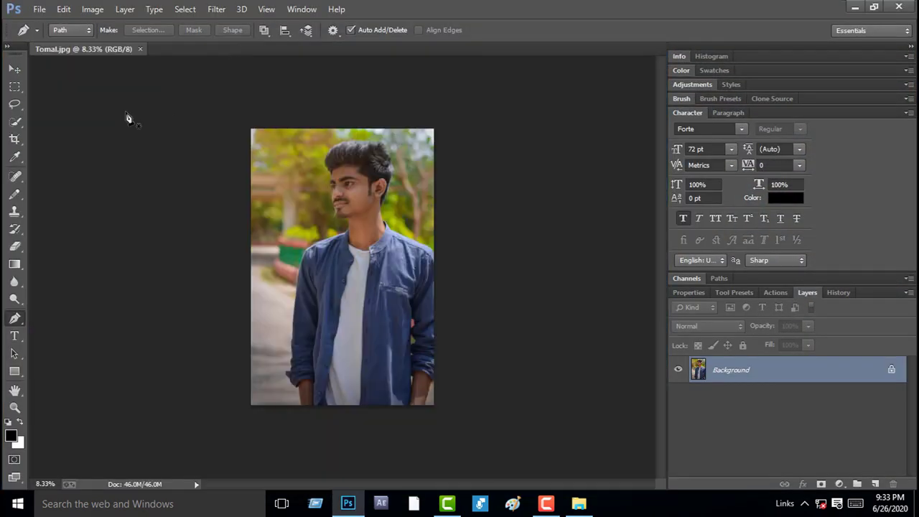
double_click(732, 368)
key("Return")
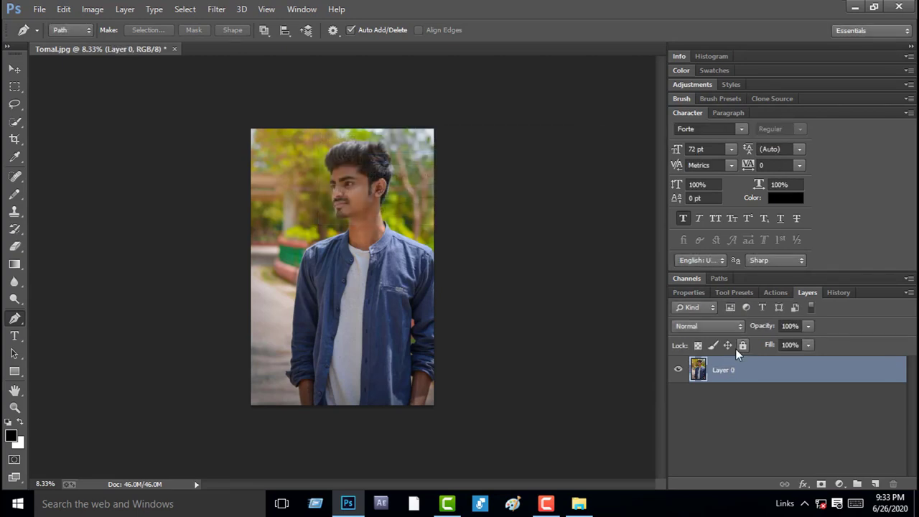
key("ctrl+plus")
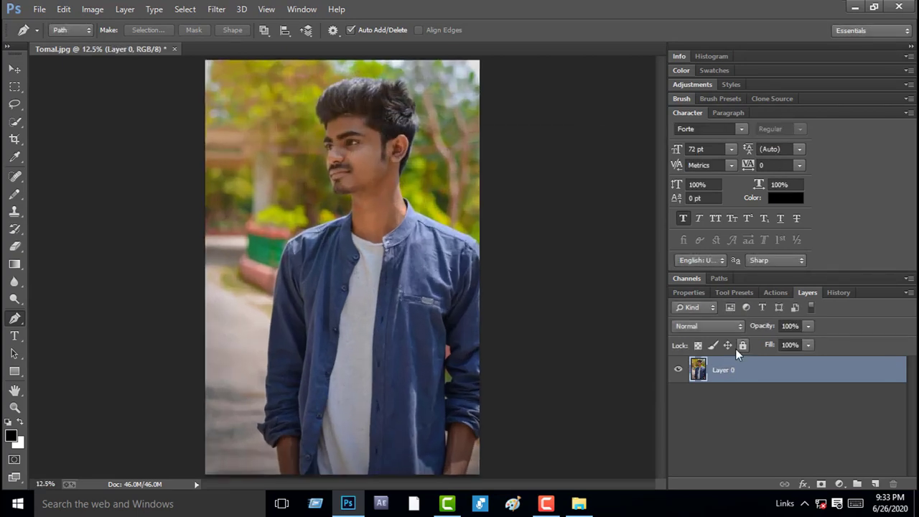
Draw a circular elliptical marquee and position it over the man's head and shoulders.
left_click(15, 94)
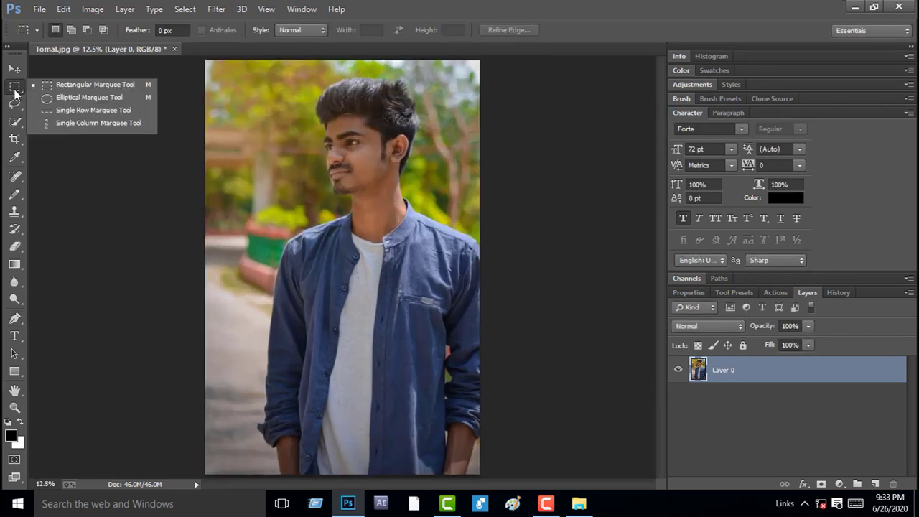
left_click(59, 98)
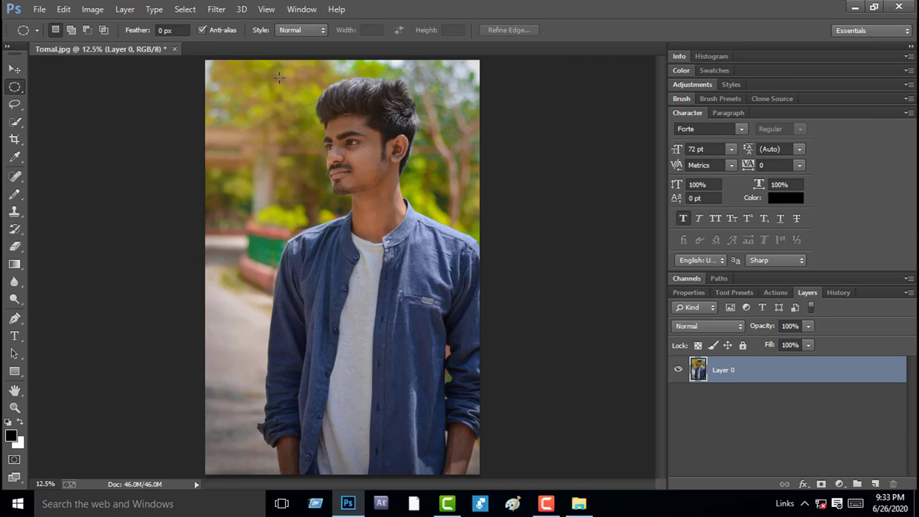
left_click_drag(290, 90, 495, 279)
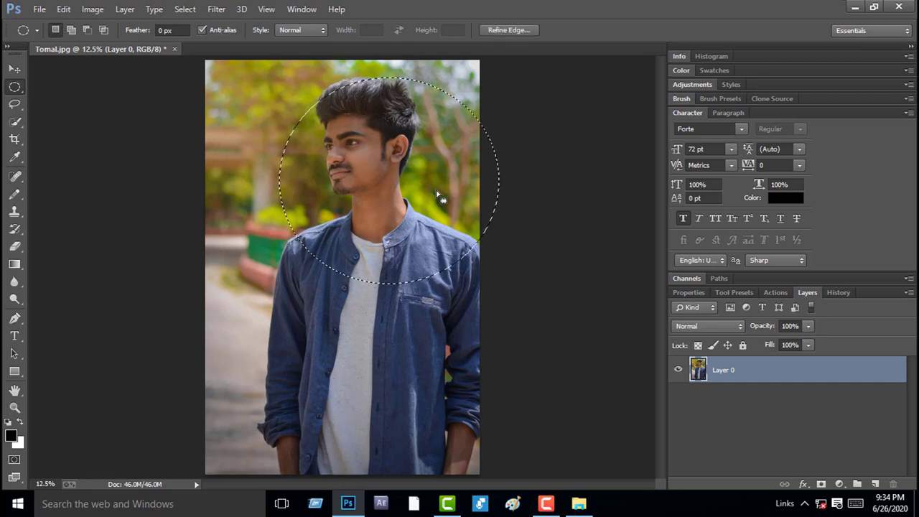
left_click_drag(437, 194, 412, 175)
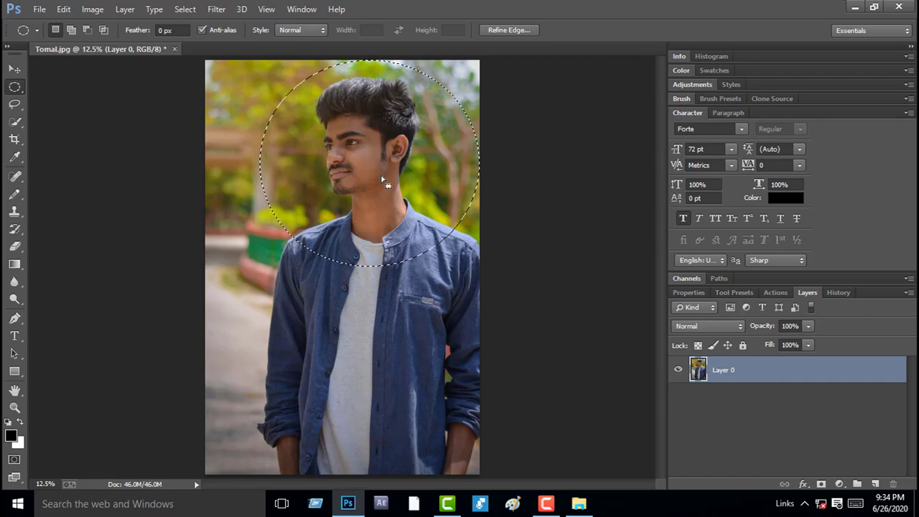
Invert the circular selection, delete everything outside it, and deselect.
right_click(384, 178)
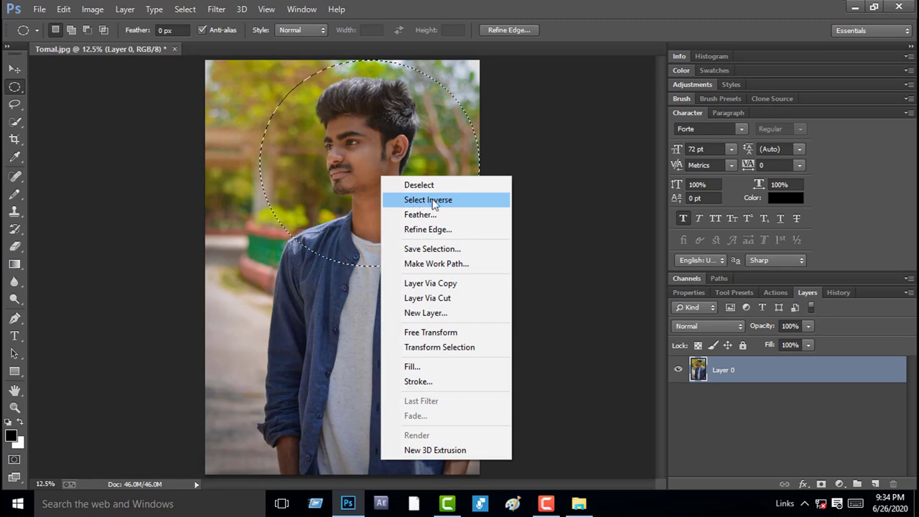
left_click(442, 201)
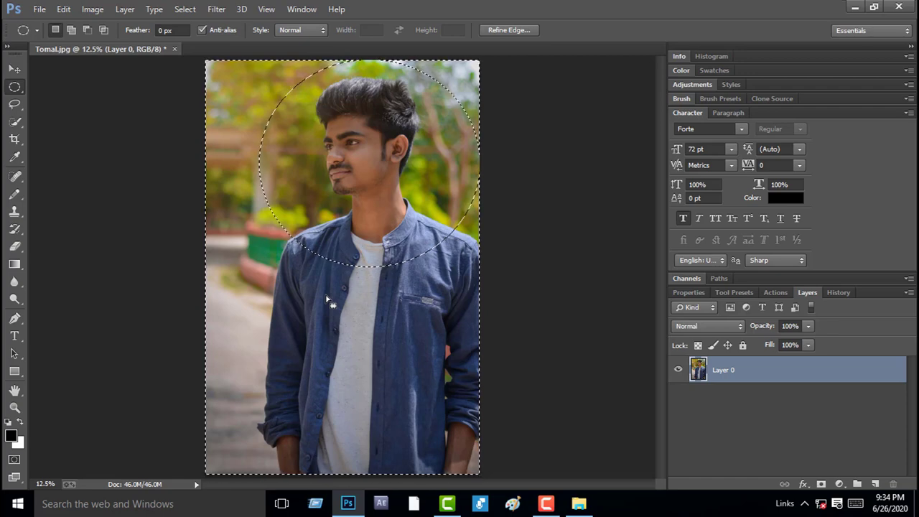
key("Delete")
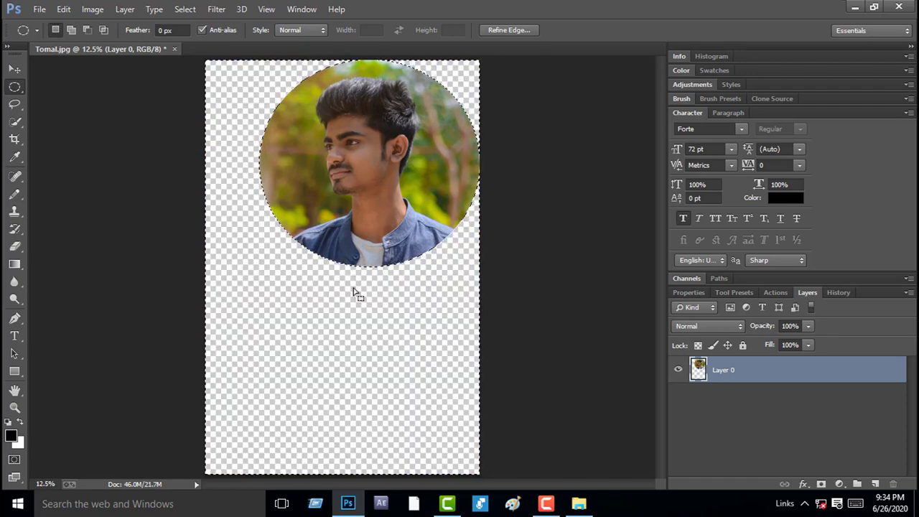
right_click(349, 163)
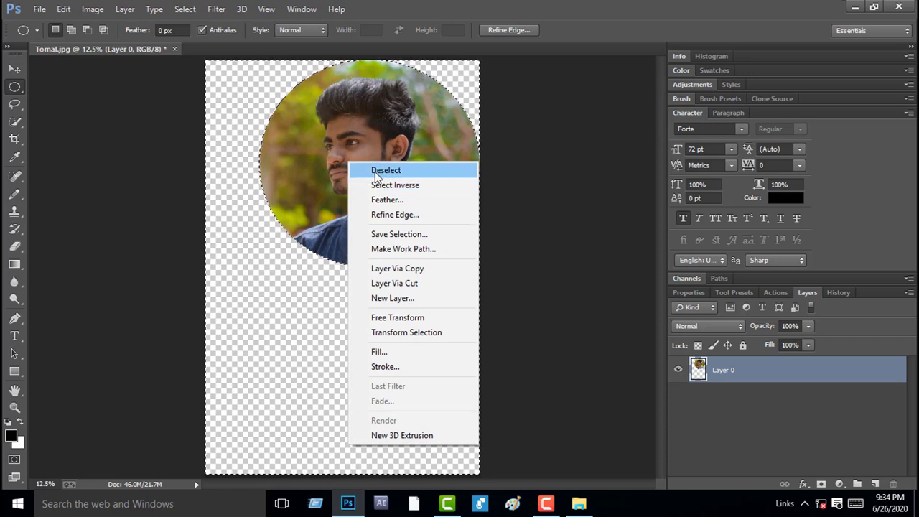
left_click(366, 171)
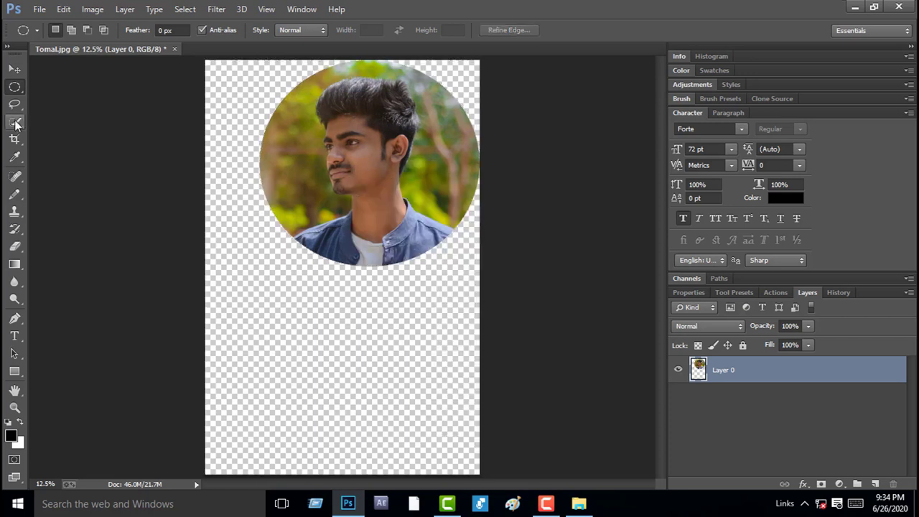
left_click(13, 70)
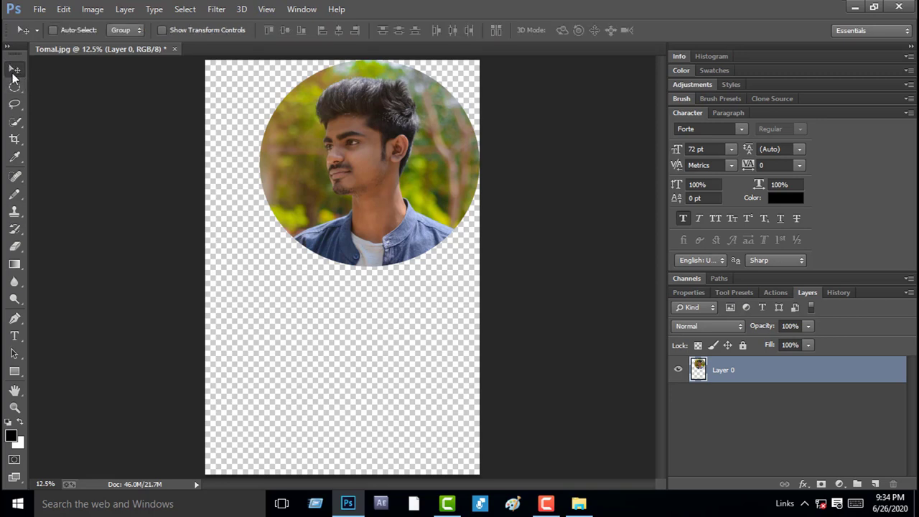
Move the round portrait to the canvas centre and crop empty strips off top and bottom.
left_click_drag(388, 177, 358, 270)
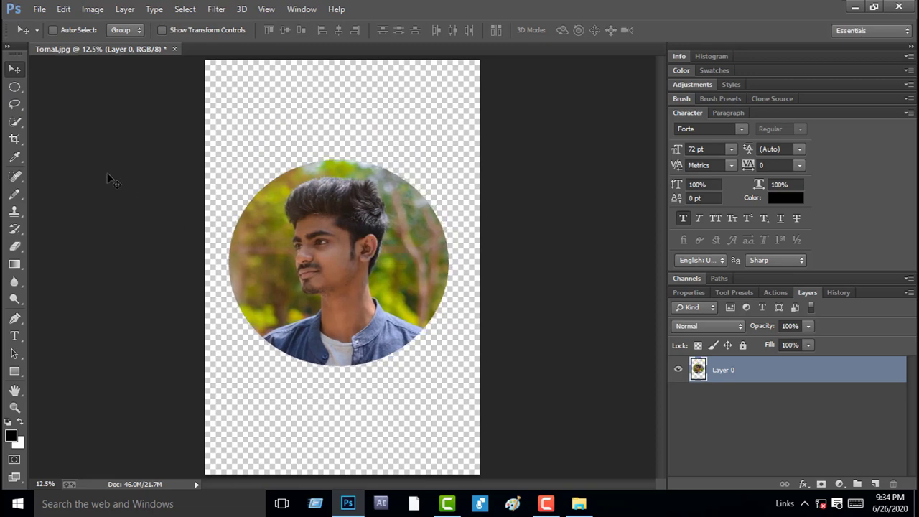
left_click(14, 139)
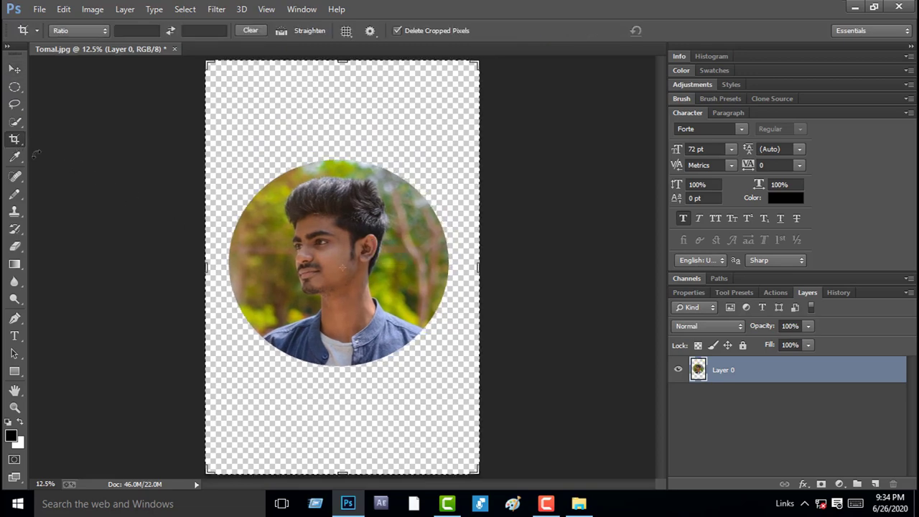
left_click_drag(342, 62, 342, 96)
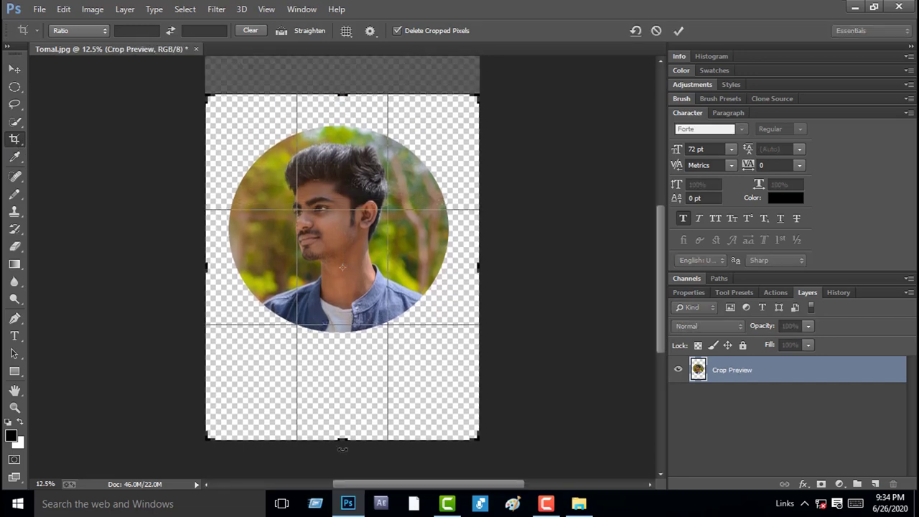
left_click_drag(342, 443, 342, 414)
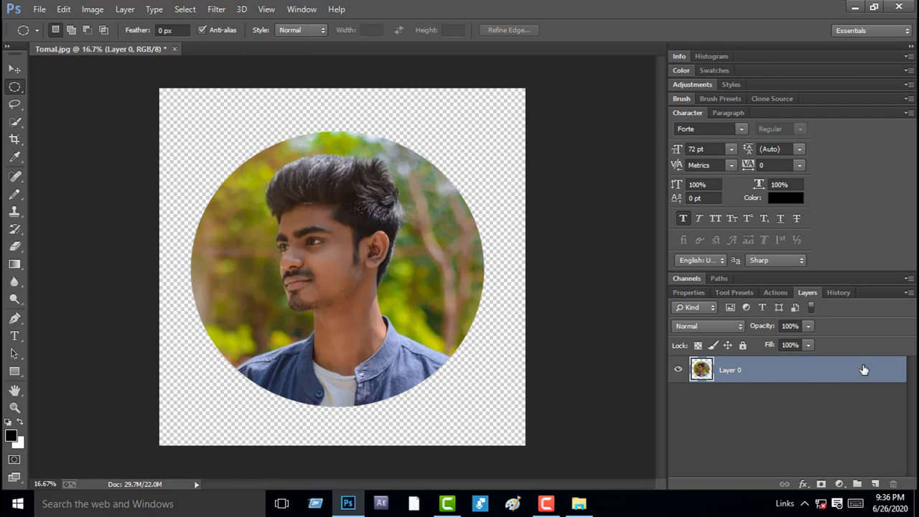
Give Layer 0 a thick black Outside stroke in Layer Style.
double_click(864, 370)
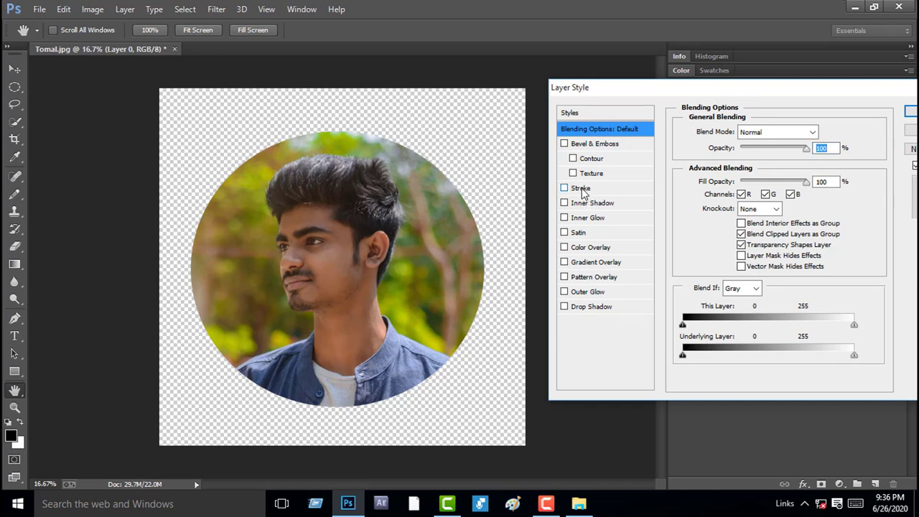
left_click(579, 189)
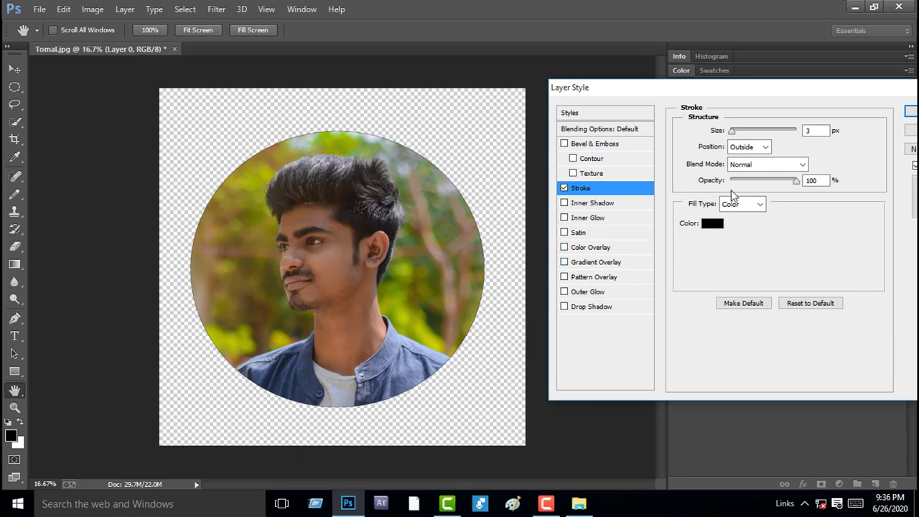
left_click_drag(732, 132, 747, 137)
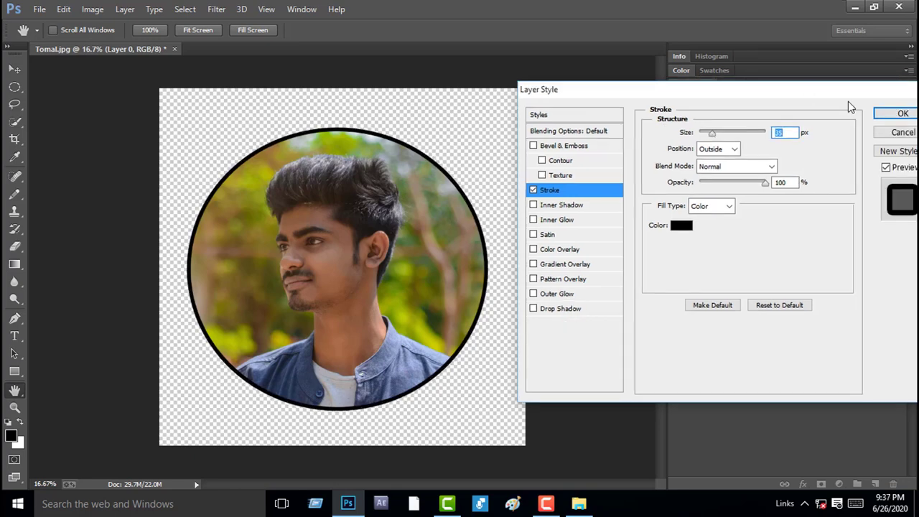
left_click(898, 113)
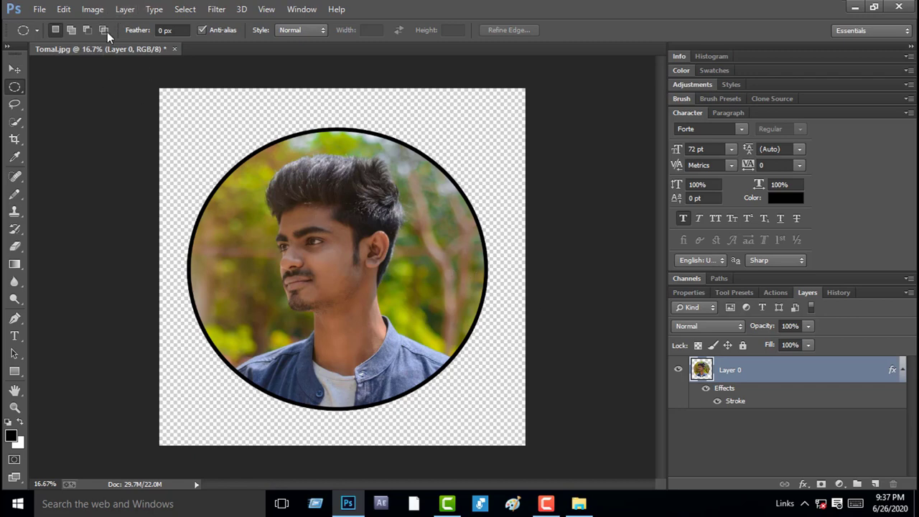
Save the portrait as Tomal.png on the Desktop with default PNG options, then minimize Photoshop.
left_click(41, 10)
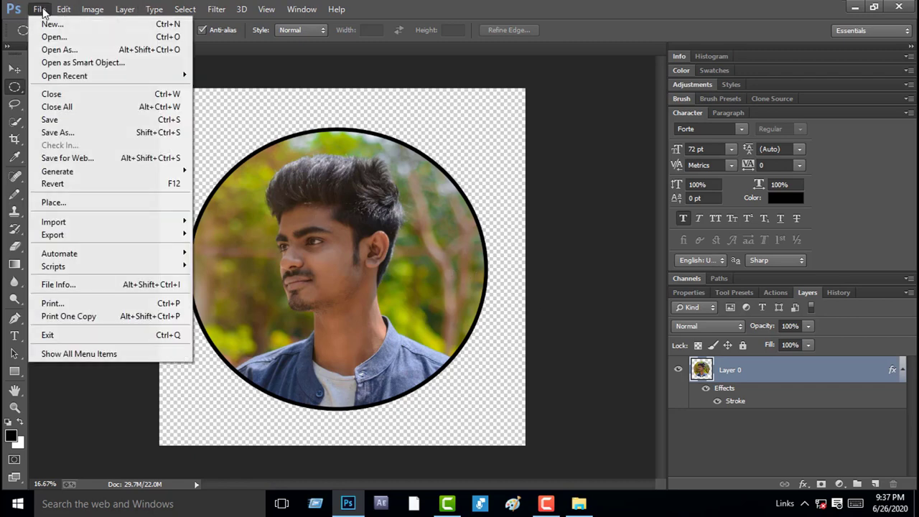
left_click(66, 133)
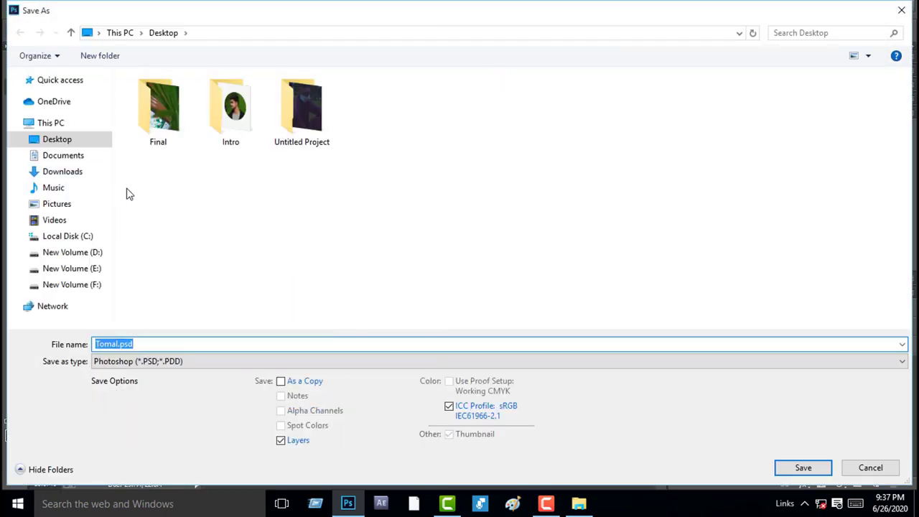
left_click(142, 365)
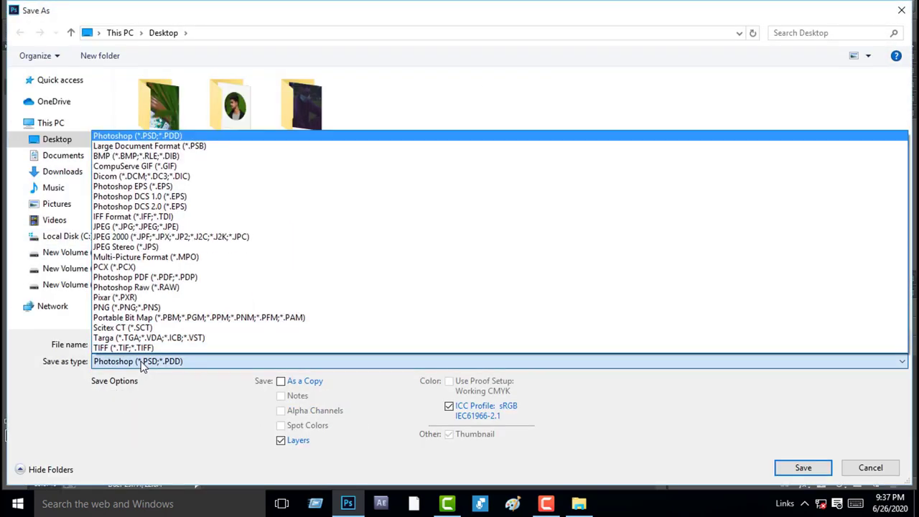
left_click(119, 308)
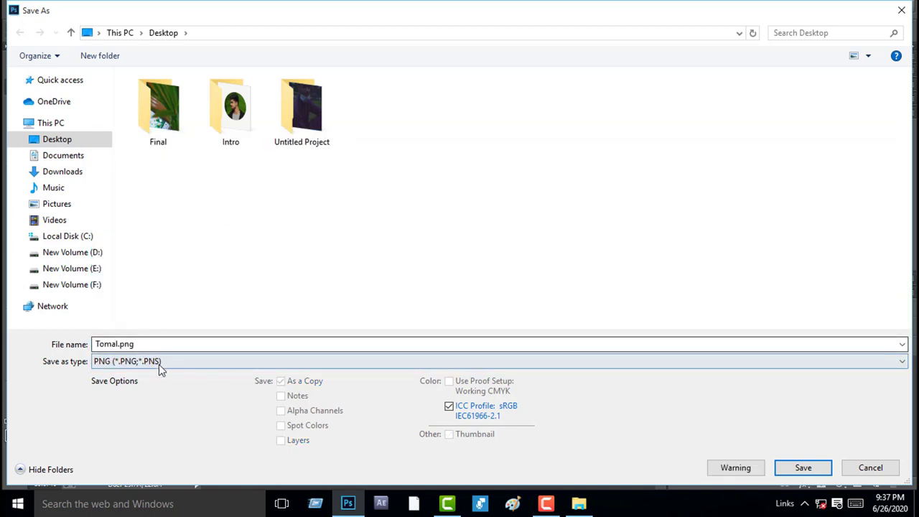
left_click(62, 141)
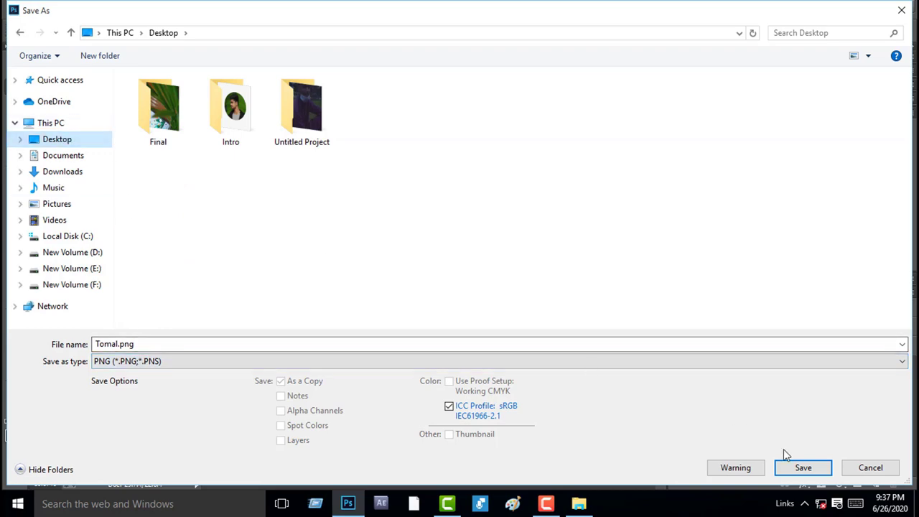
left_click(801, 467)
left_click(519, 162)
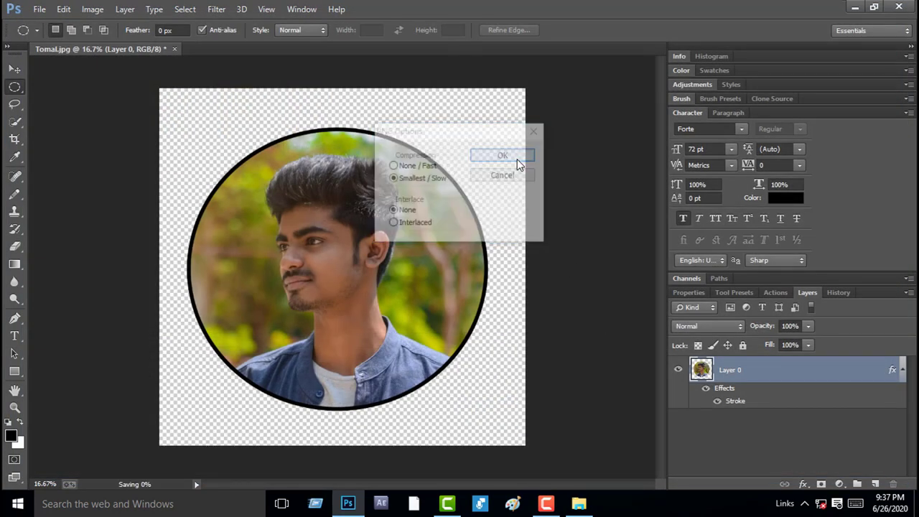
left_click(854, 9)
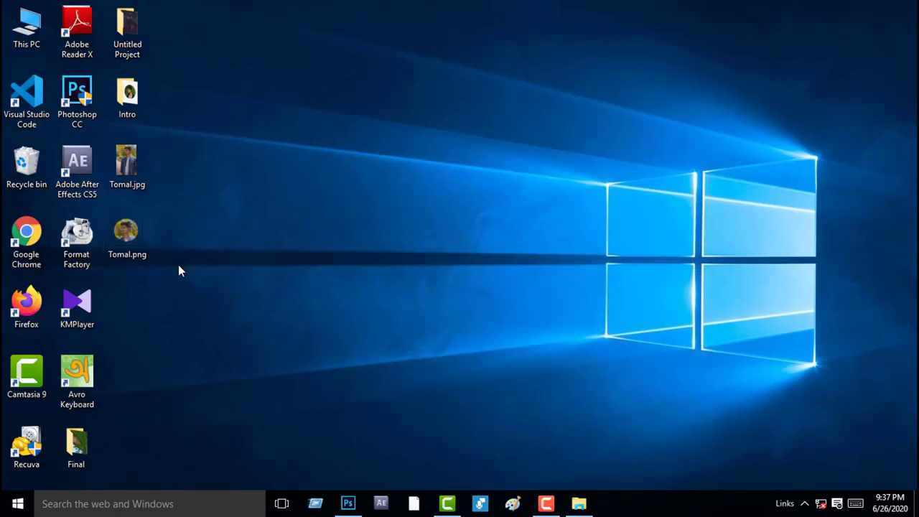
Preview Tomal.png in Windows Photos, then return to the Photoshop document.
double_click(128, 235)
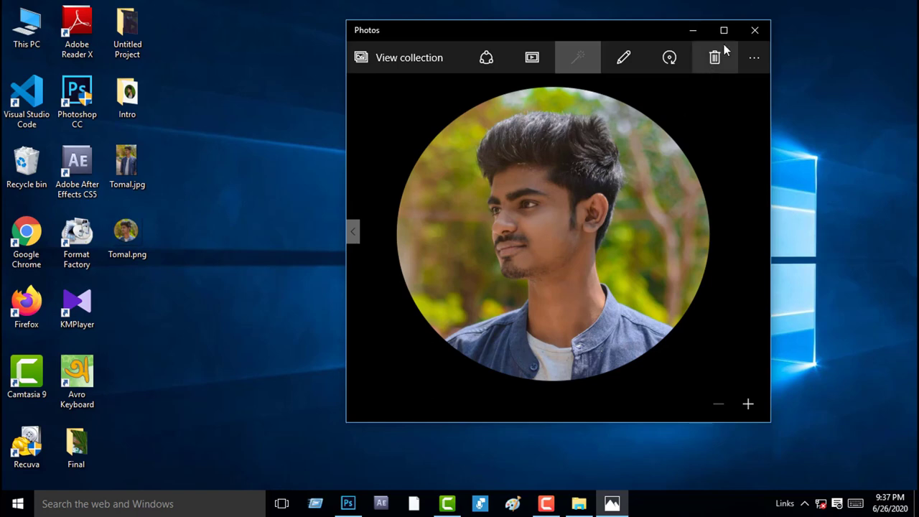
left_click(755, 30)
left_click(348, 503)
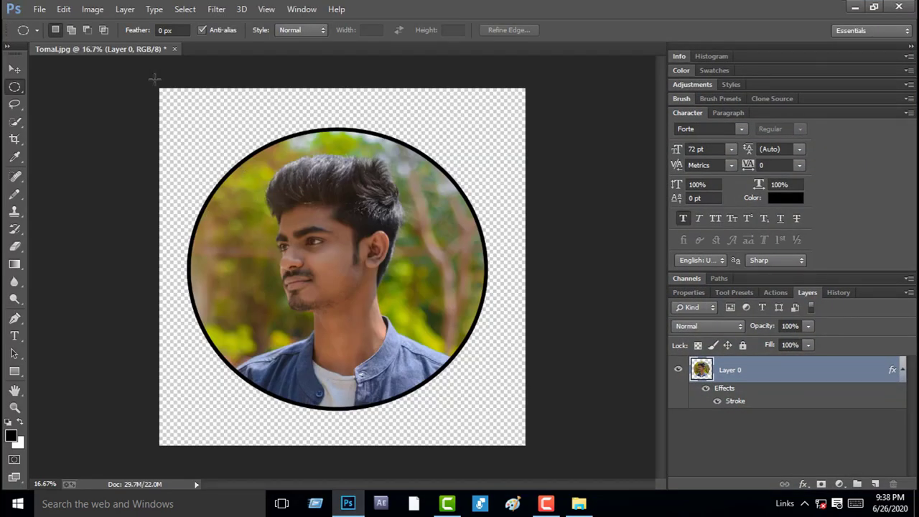
left_click(40, 8)
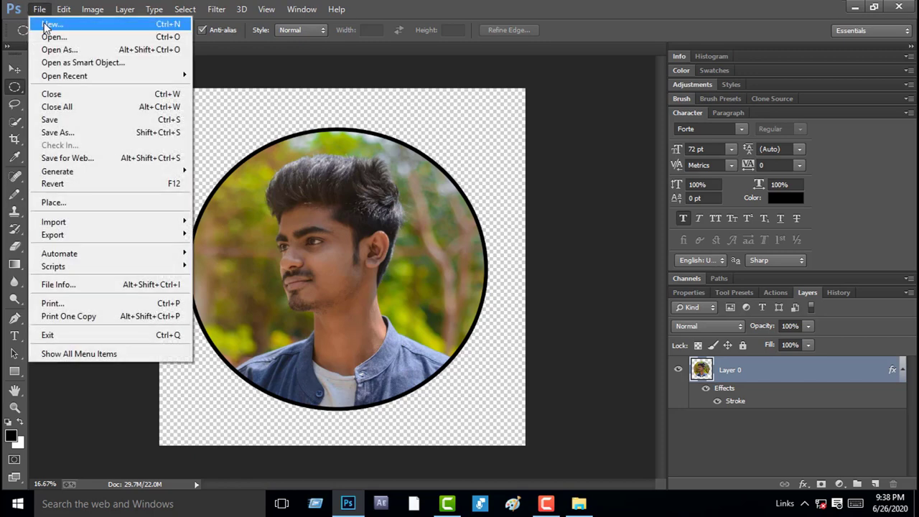
Create a new document 1920 pixels wide by 1080 pixels high.
left_click(57, 27)
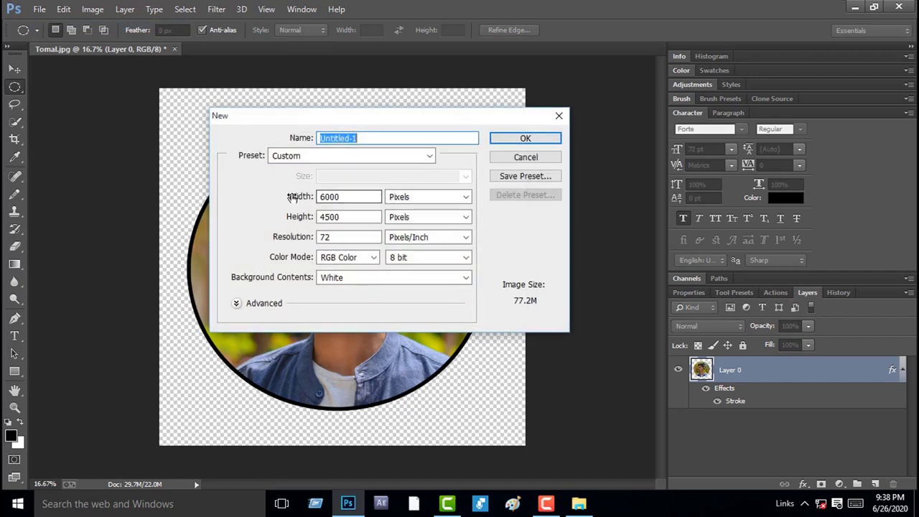
double_click(350, 196)
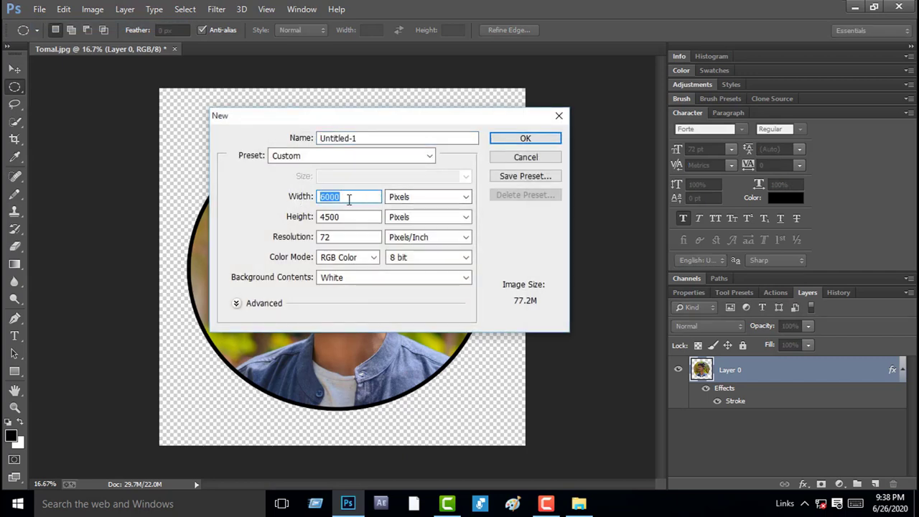
type("19")
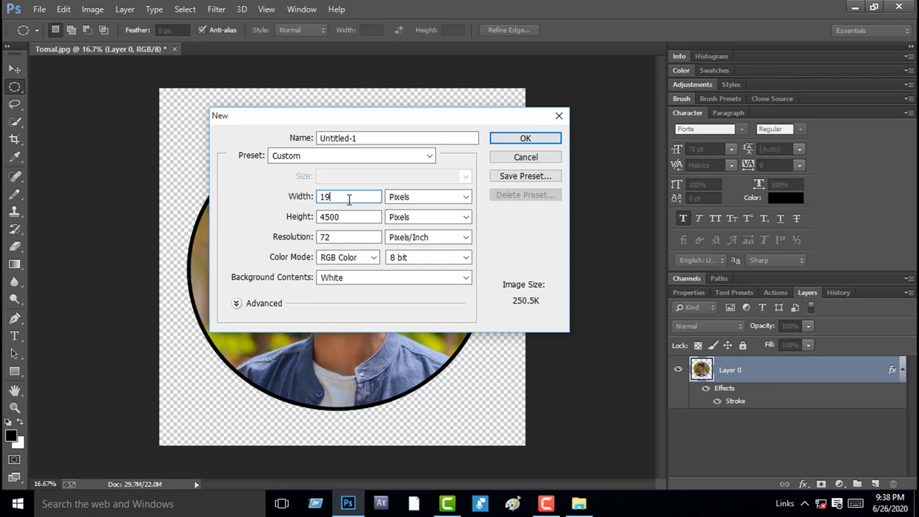
type("20")
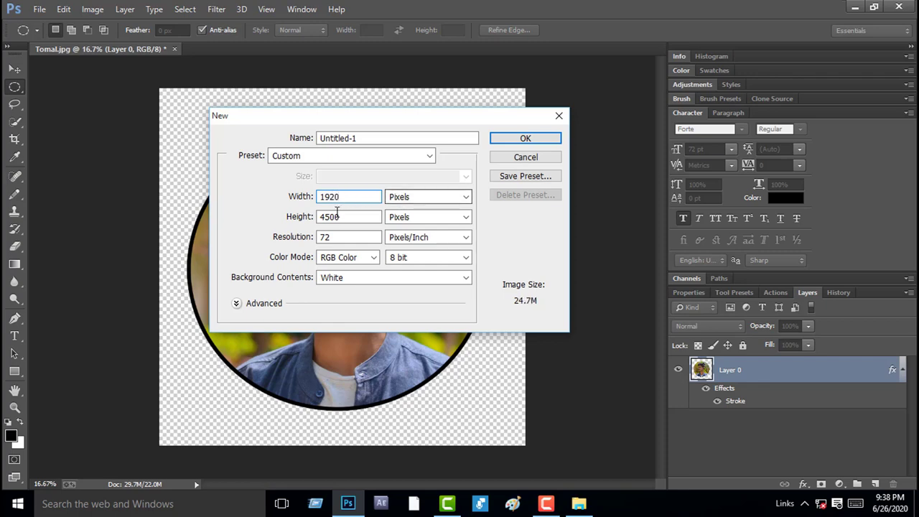
double_click(329, 216)
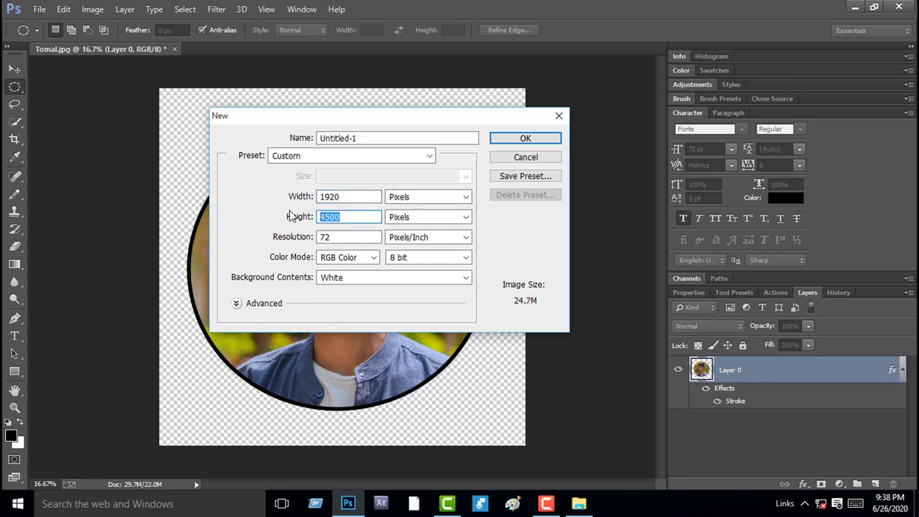
type("1080")
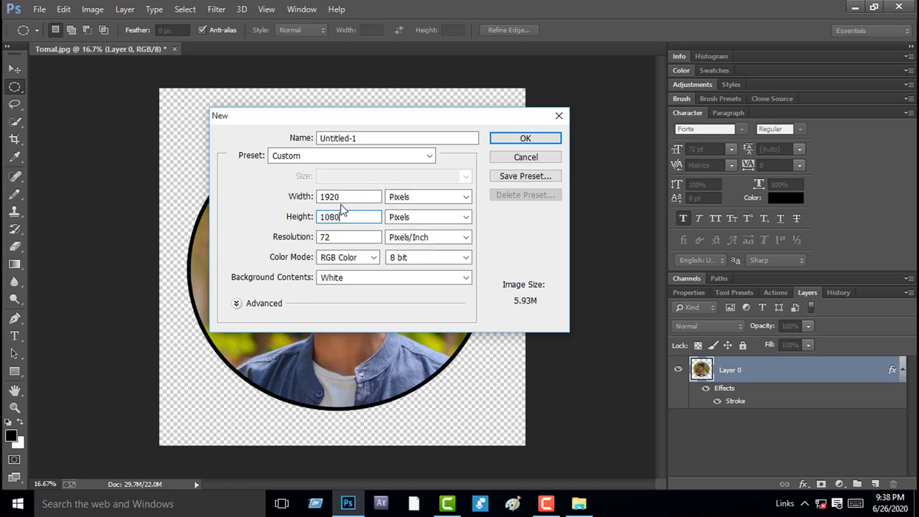
left_click(505, 142)
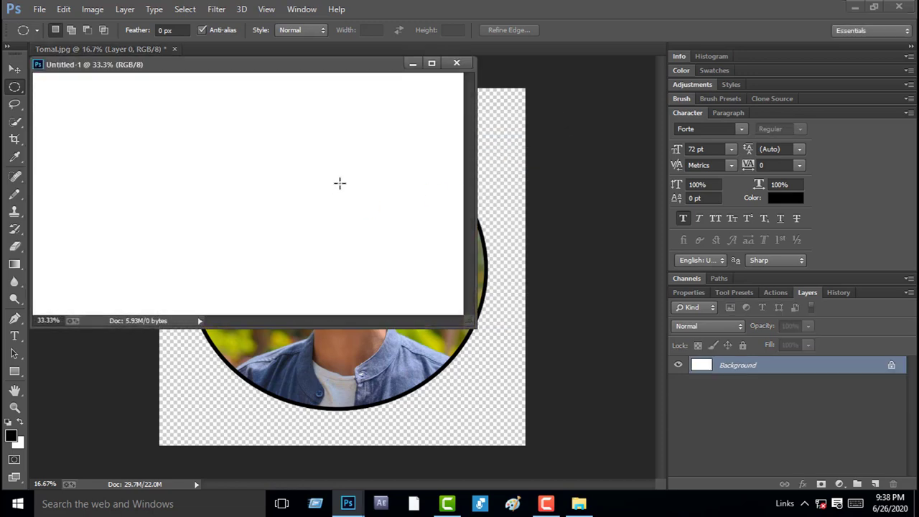
Dock the new document, unlock its Background as Layer 0, and add a Gradient Fill layer.
left_click_drag(276, 69, 372, 56)
double_click(725, 366, "alt")
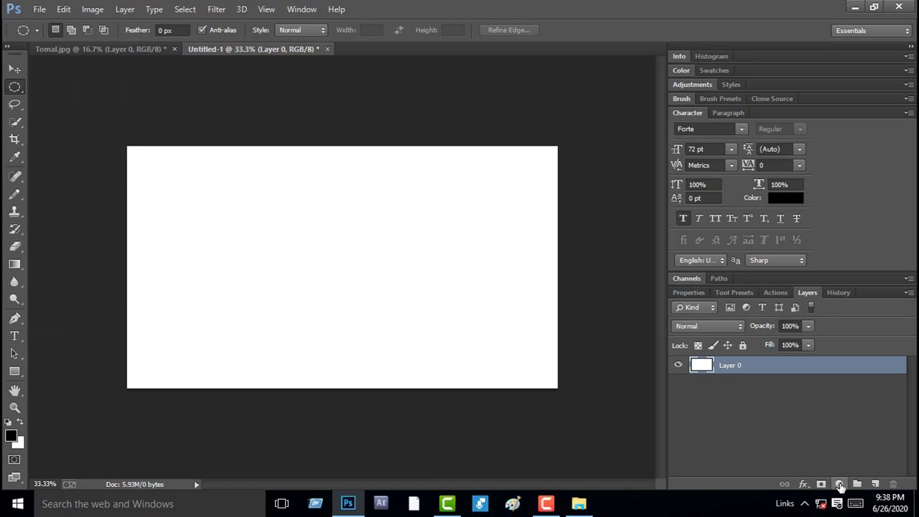
left_click(840, 485)
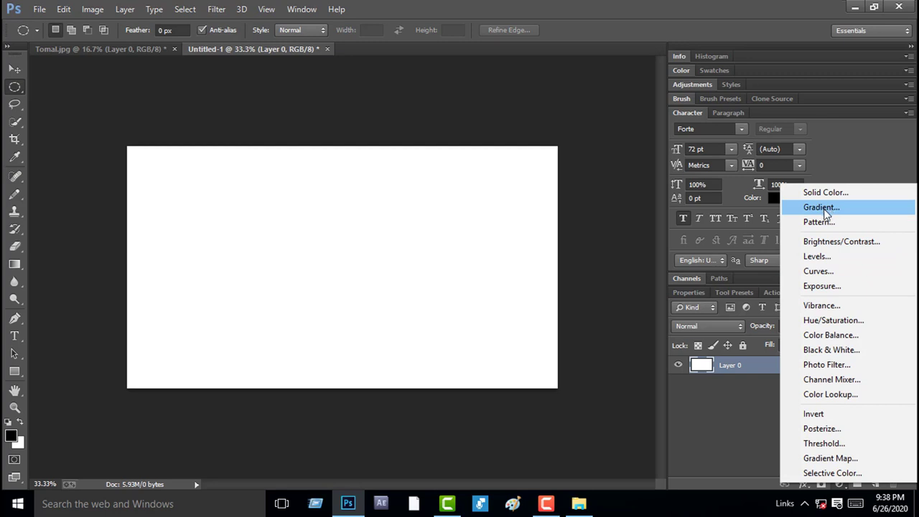
left_click(823, 208)
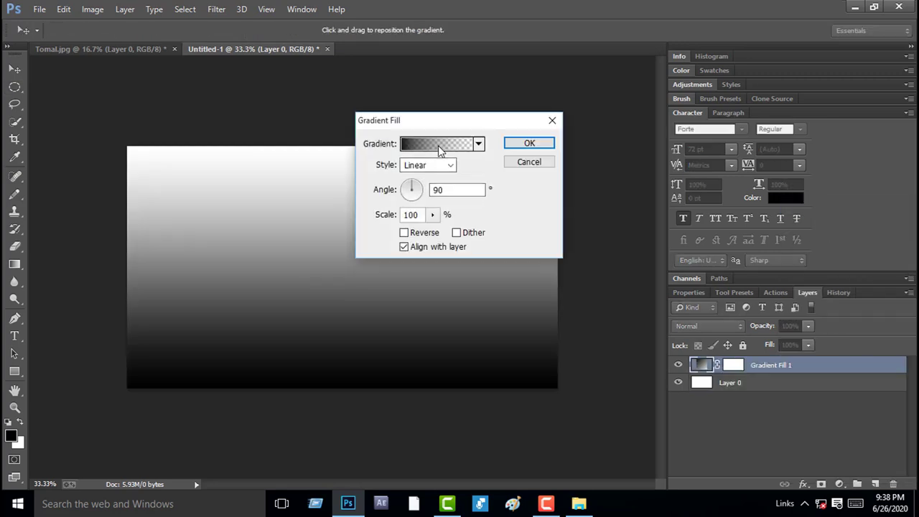
Set the gradient stops to dark grey #626264 and light grey #c1bfbf.
left_click(440, 147)
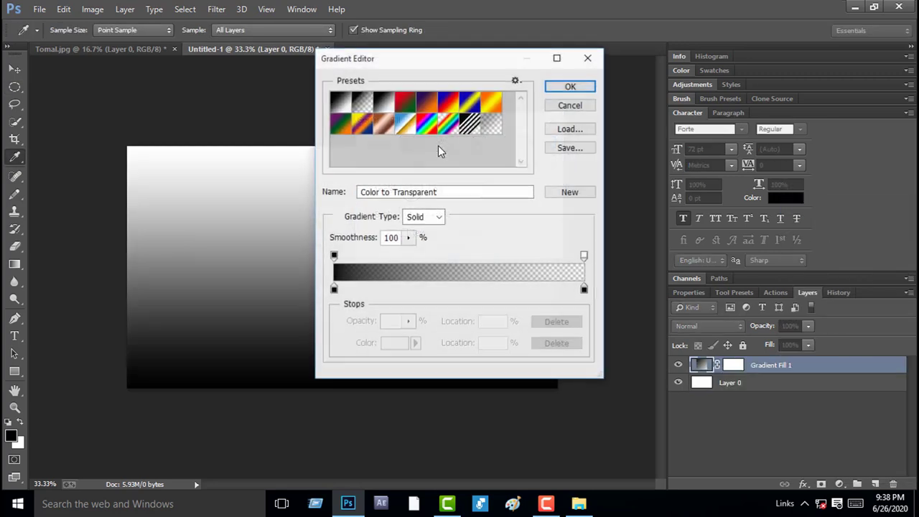
left_click(385, 106)
double_click(334, 289)
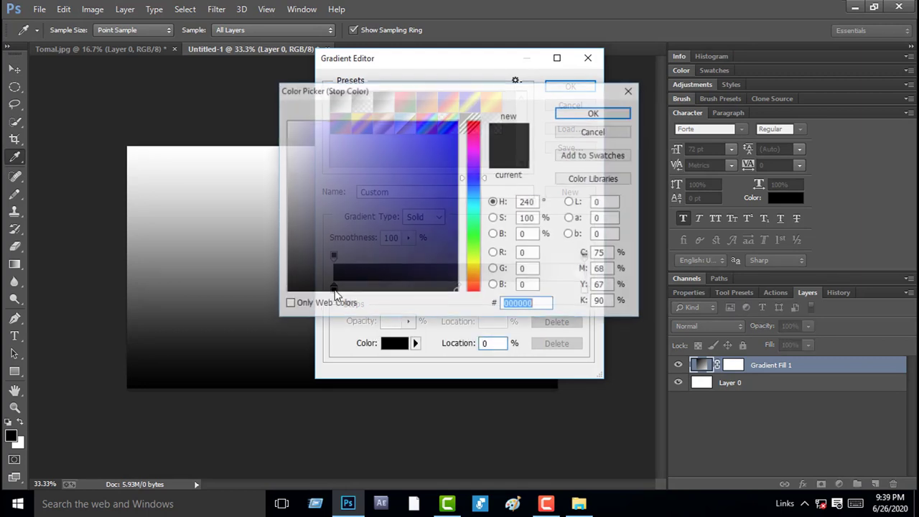
left_click_drag(299, 203, 289, 225)
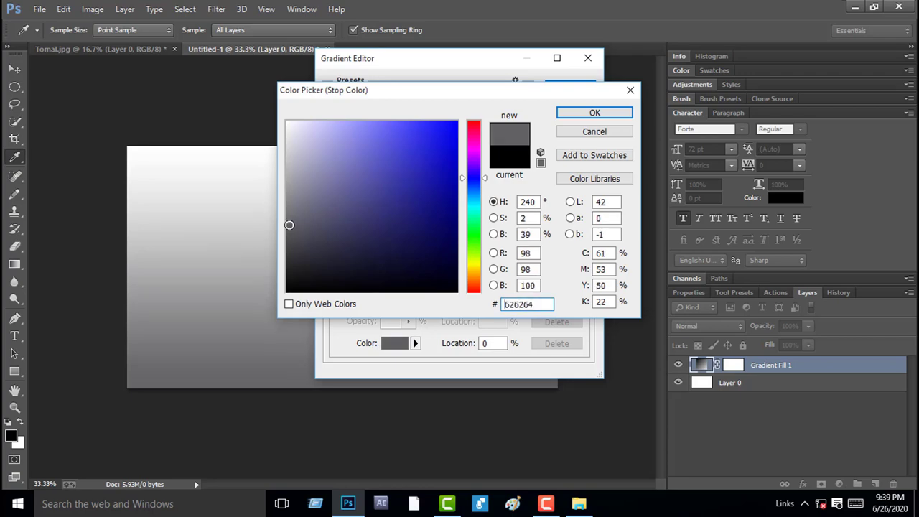
left_click(575, 117)
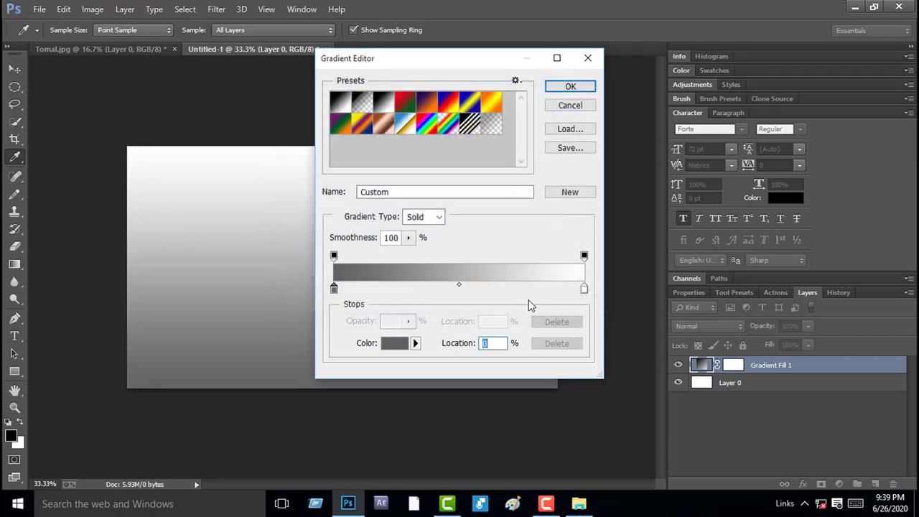
double_click(584, 289)
left_click_drag(304, 187, 287, 162)
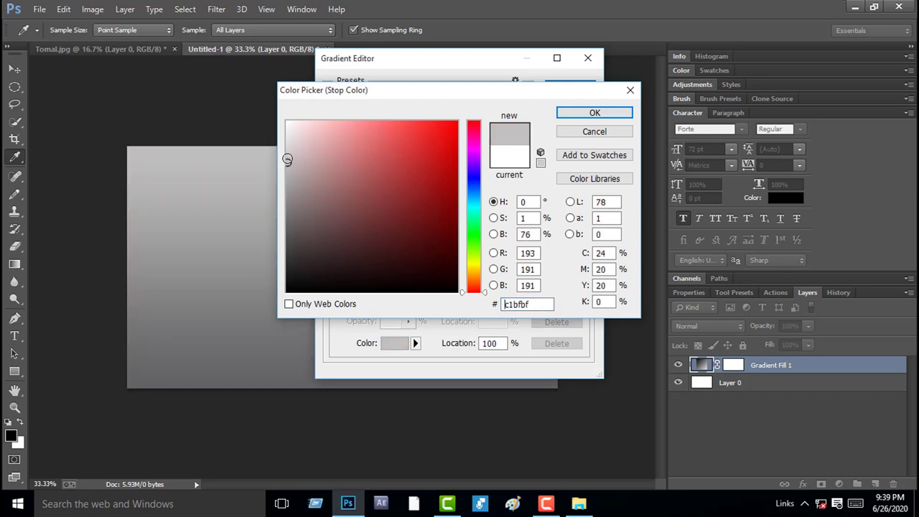
left_click(593, 112)
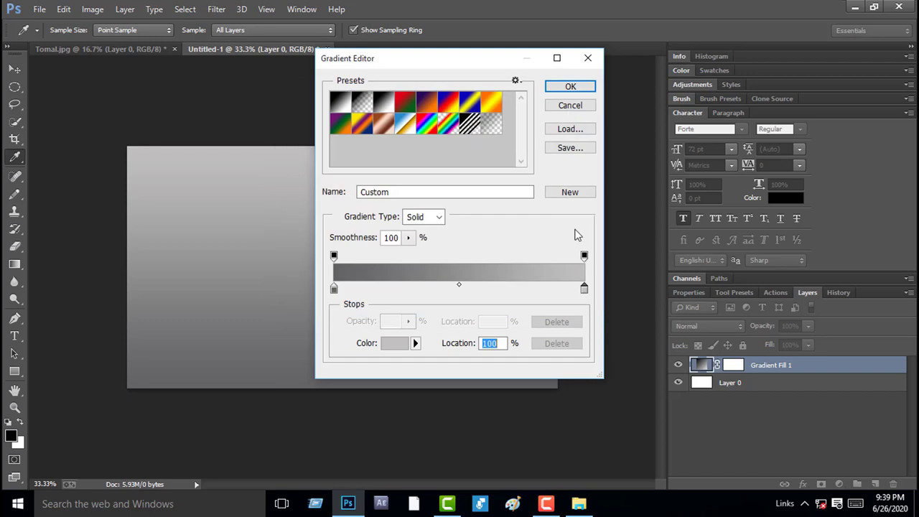
left_click(575, 87)
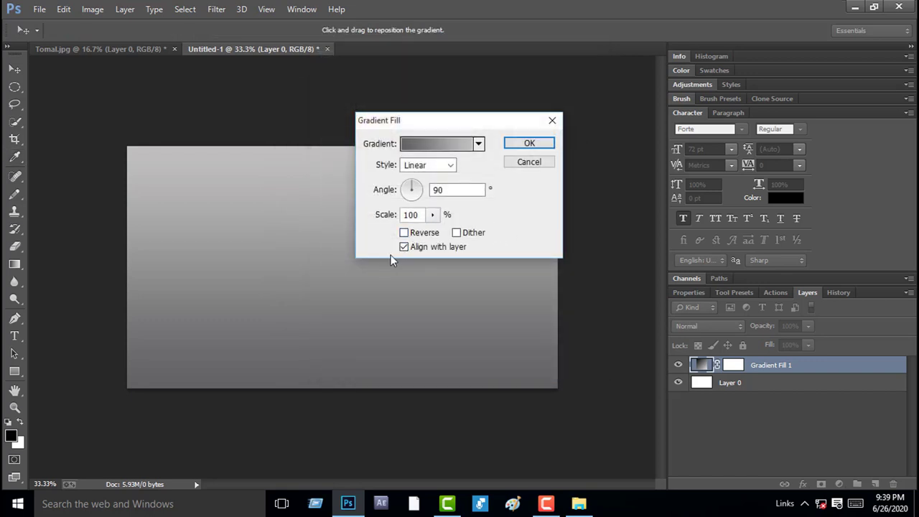
Make the gray gradient a reversed radial fill at 179% scale, glowing light at the centre.
left_click(425, 234)
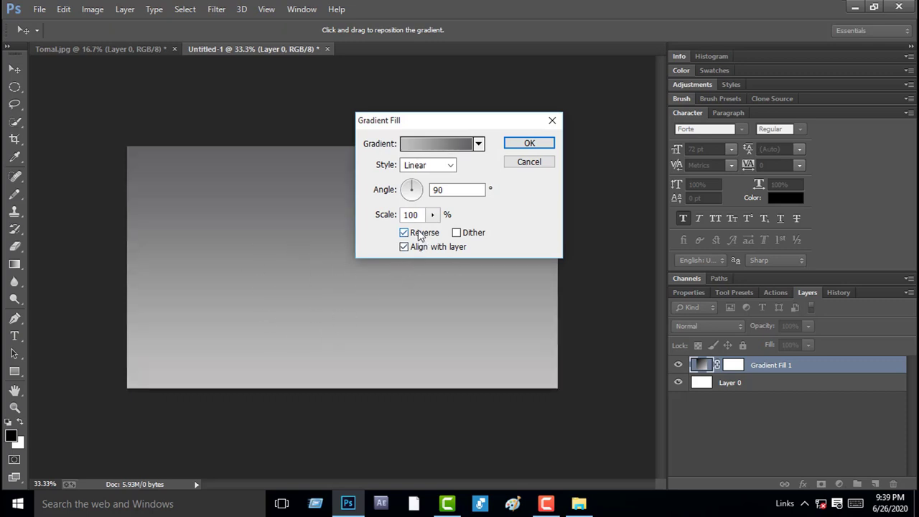
left_click(433, 166)
left_click(425, 191)
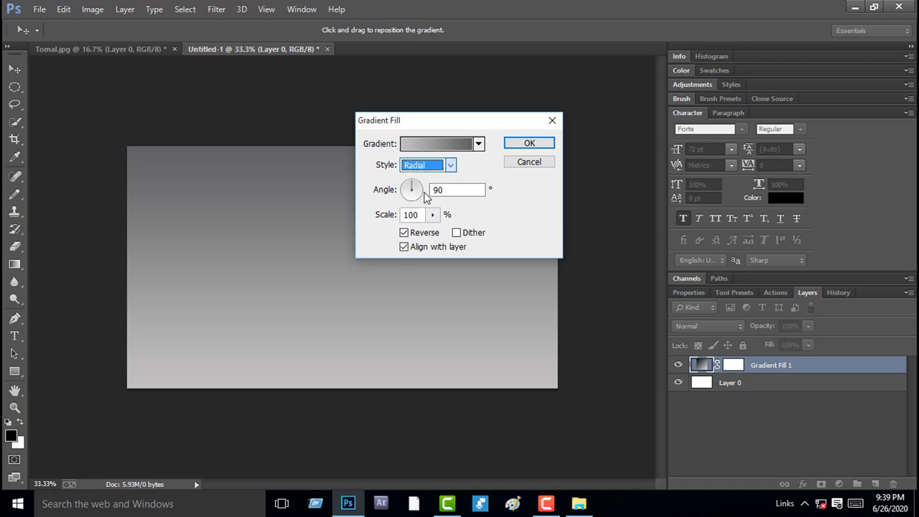
left_click(433, 215)
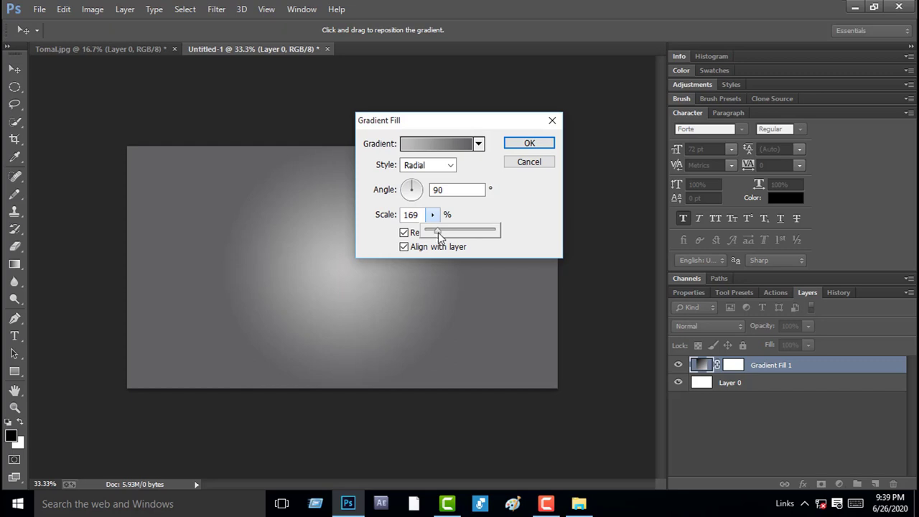
mouse_move(440, 237)
left_mouse_down()
mouse_move(450, 237)
mouse_move(440, 238)
left_mouse_up()
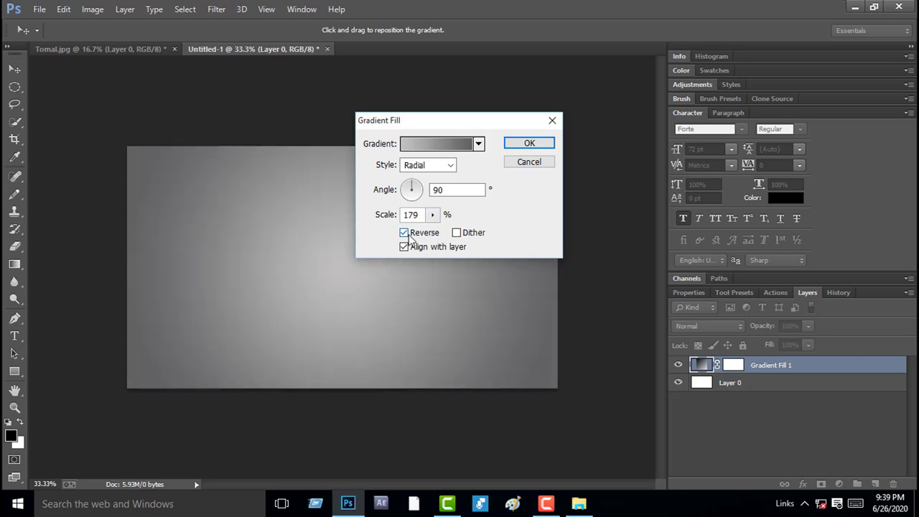
left_click(528, 144)
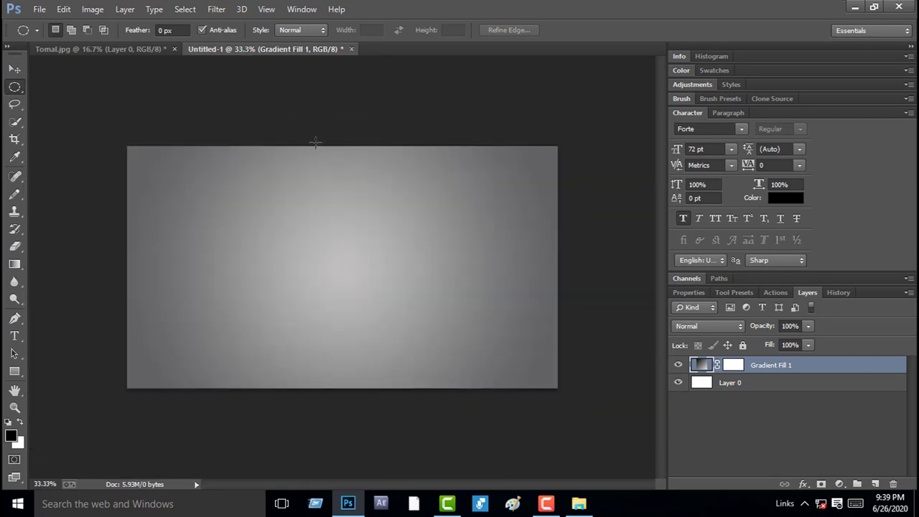
left_click(38, 9)
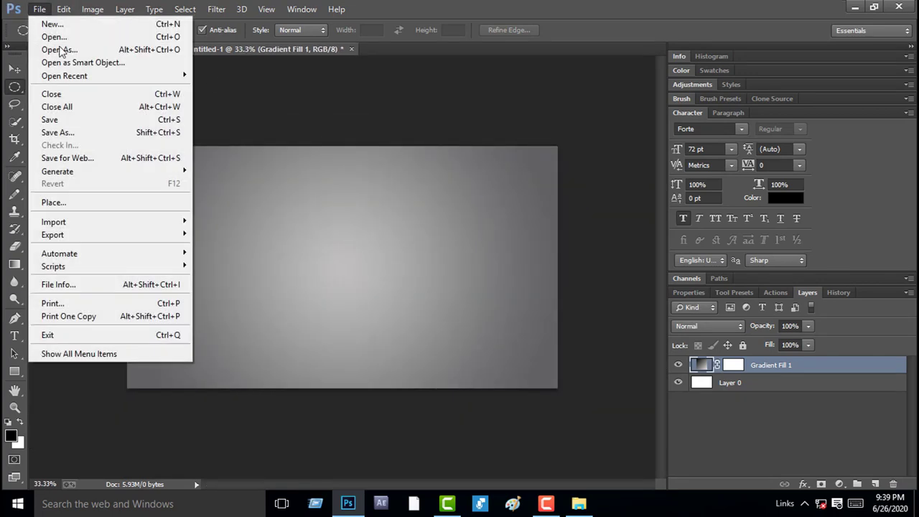
Save the gradient image to the Desktop as Untitled-1.jpg at JPEG quality 5.
left_click(68, 132)
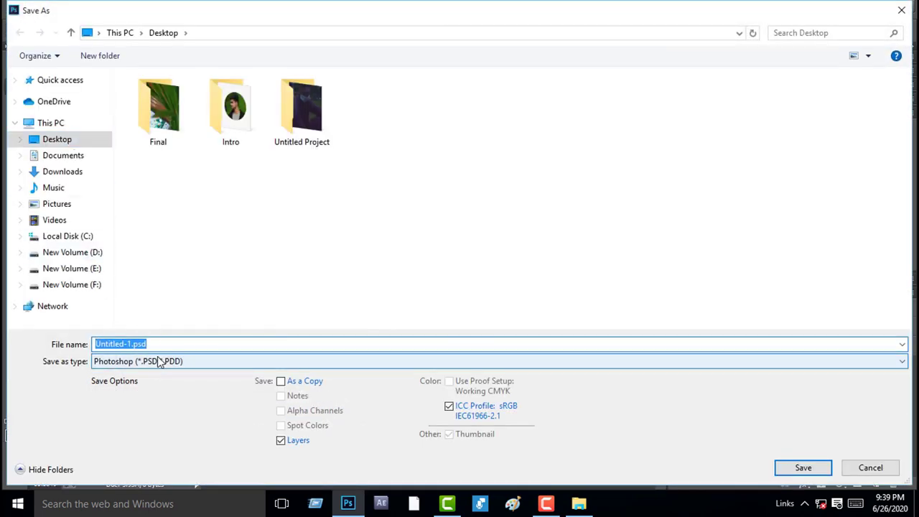
left_click(159, 363)
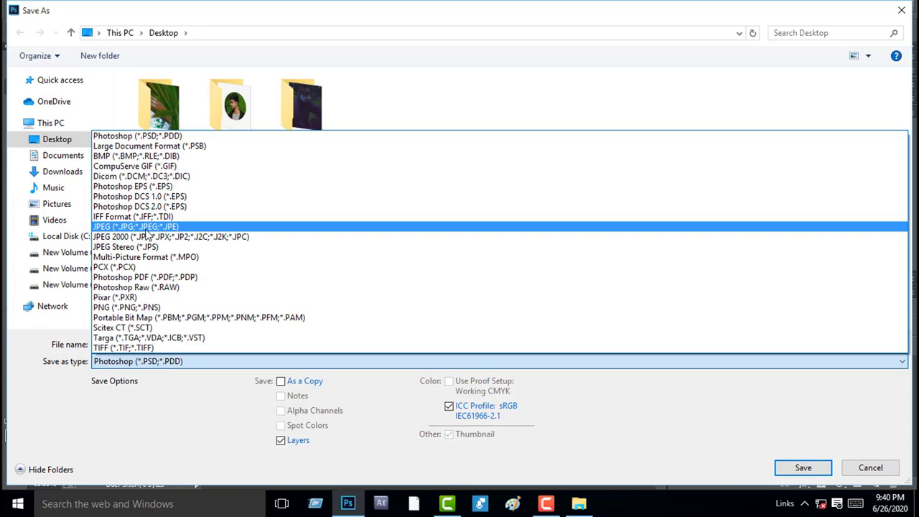
left_click(146, 228)
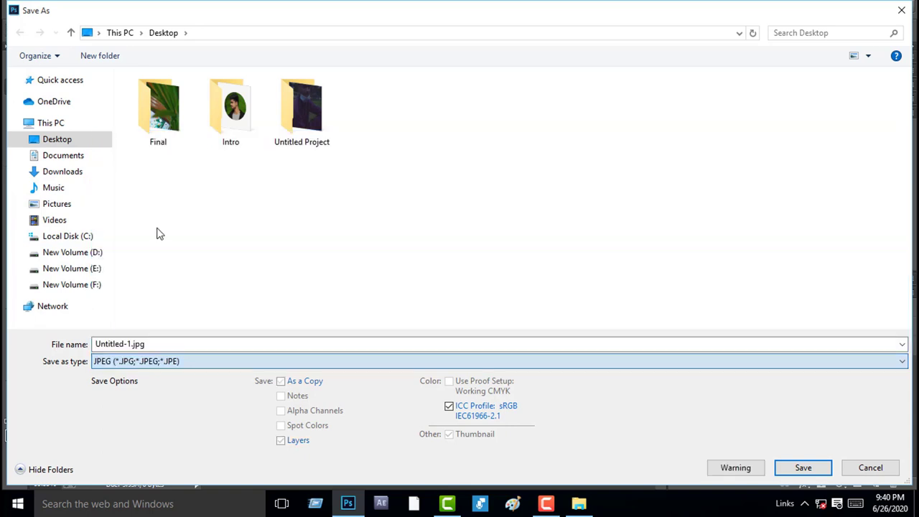
left_click(66, 143)
left_click(803, 467)
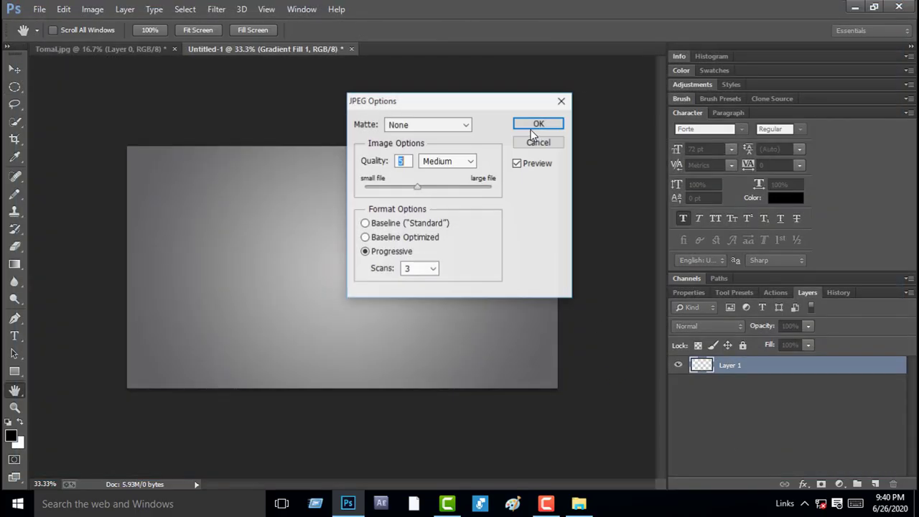
left_click(532, 125)
left_click(854, 7)
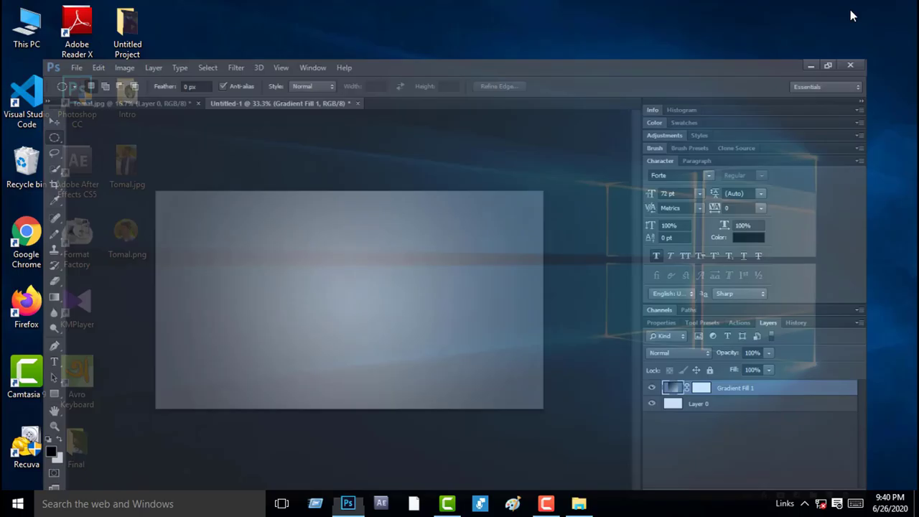
Refresh the desktop and box-select both Tomal.png and Untitled-1.jpg.
left_click(146, 304)
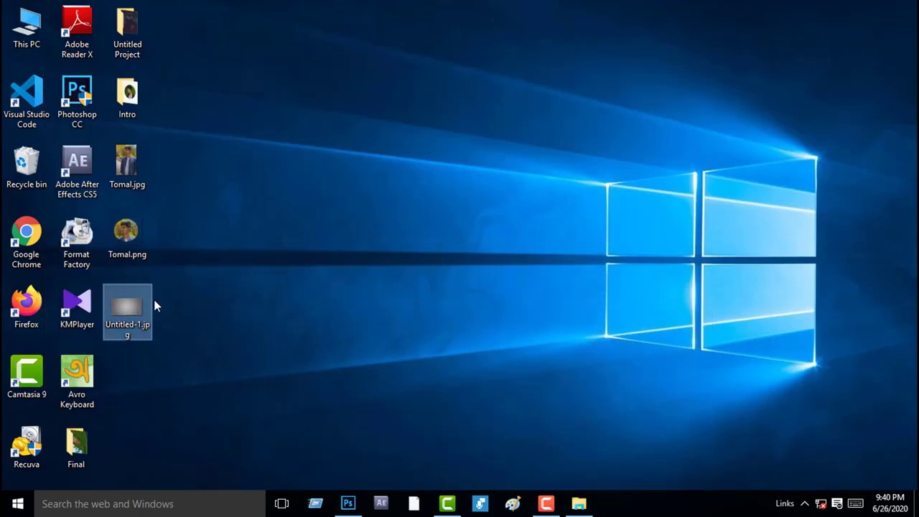
right_click(256, 202)
left_click(288, 242)
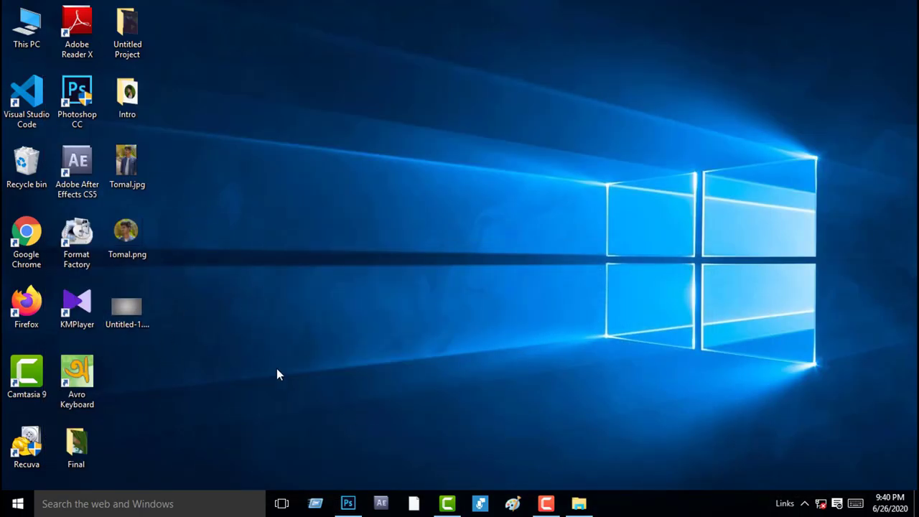
right_click(314, 274)
left_click(352, 319)
left_click_drag(223, 366, 199, 207)
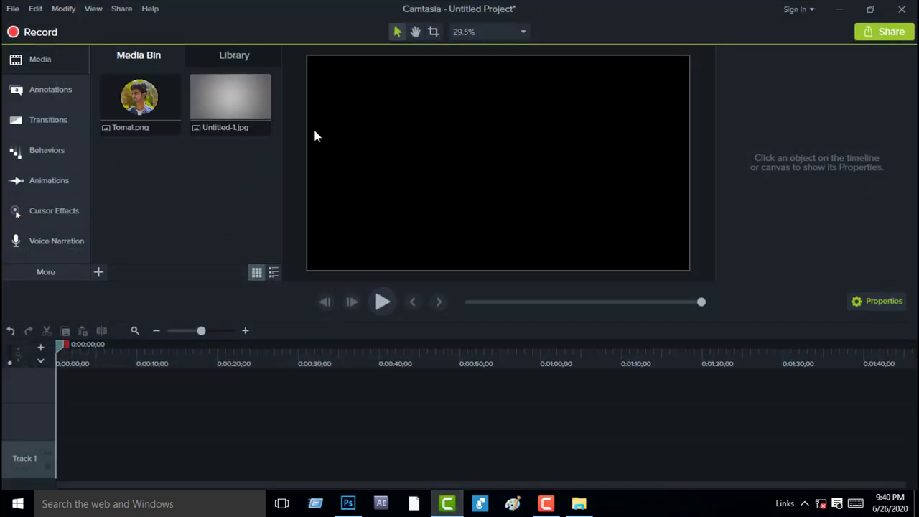
Put Untitled-1.jpg on Track 1 and Tomal.png above it, shrunk to 13.6% and shifted left.
left_click_drag(230, 115, 410, 455)
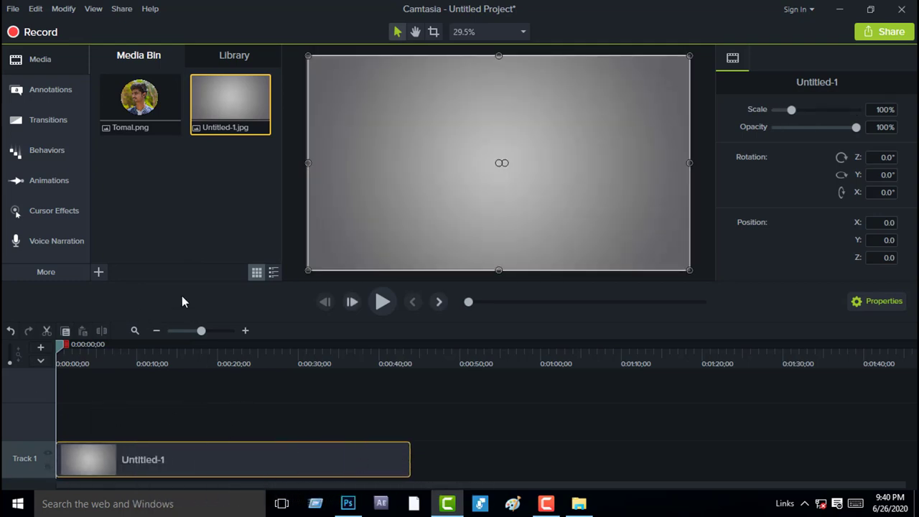
left_click_drag(160, 128, 412, 429)
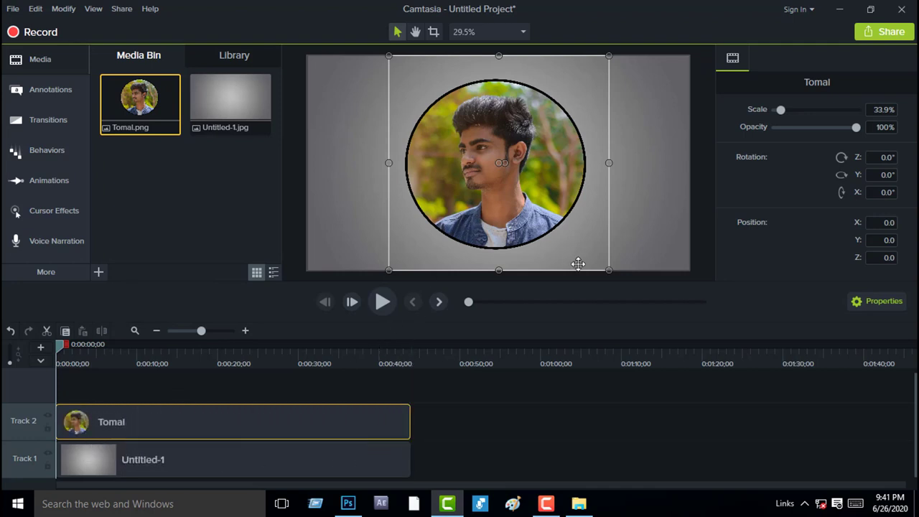
left_click_drag(609, 270, 444, 179)
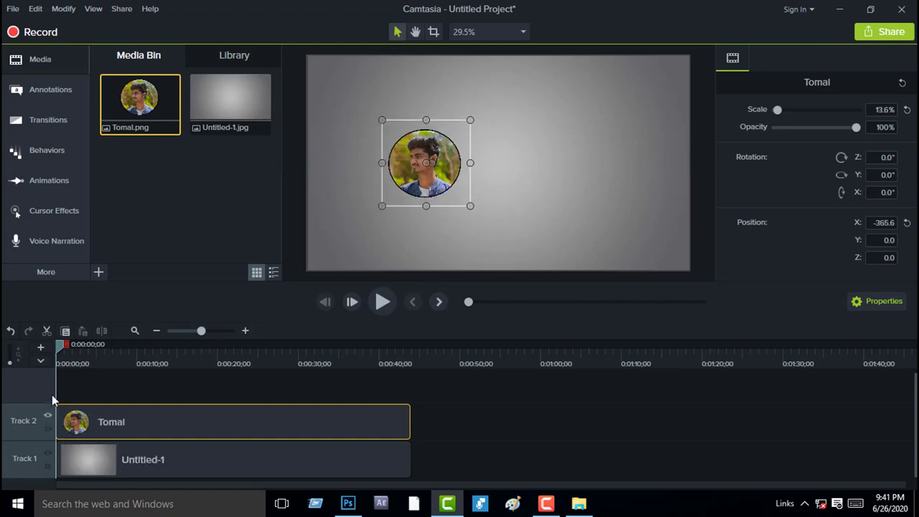
key("space")
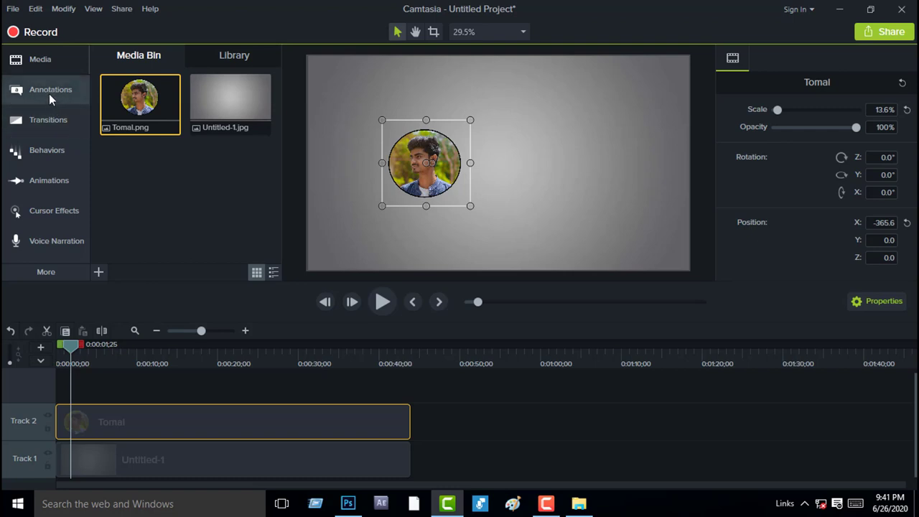
left_click(49, 93)
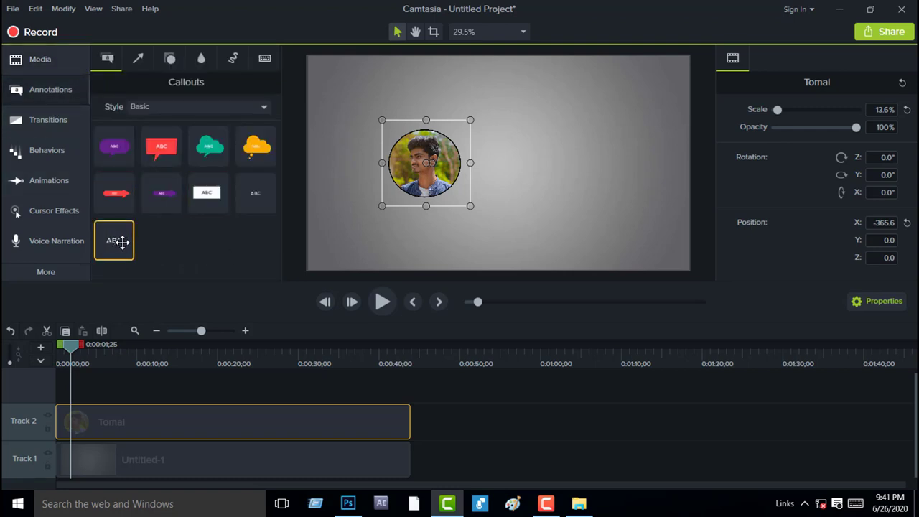
left_click_drag(119, 242, 410, 381)
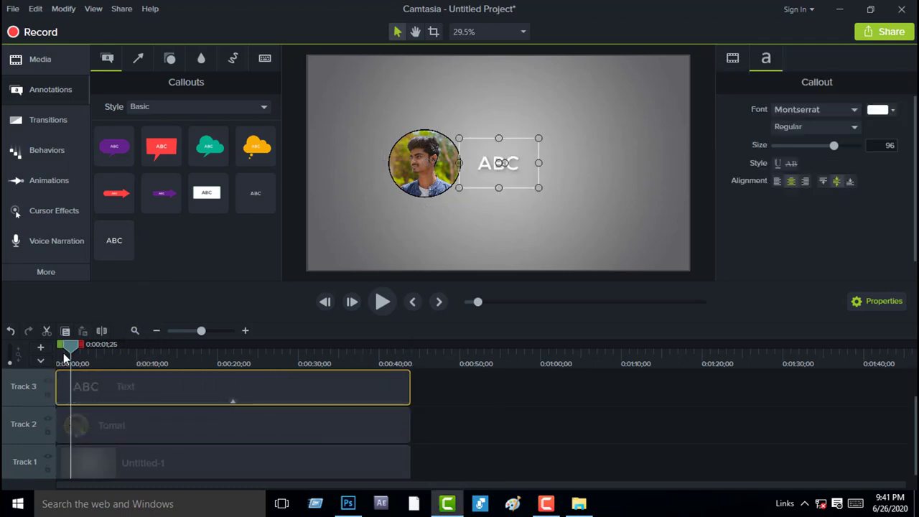
left_click_drag(70, 345, 96, 345)
double_click(554, 188)
key("BackSpace")
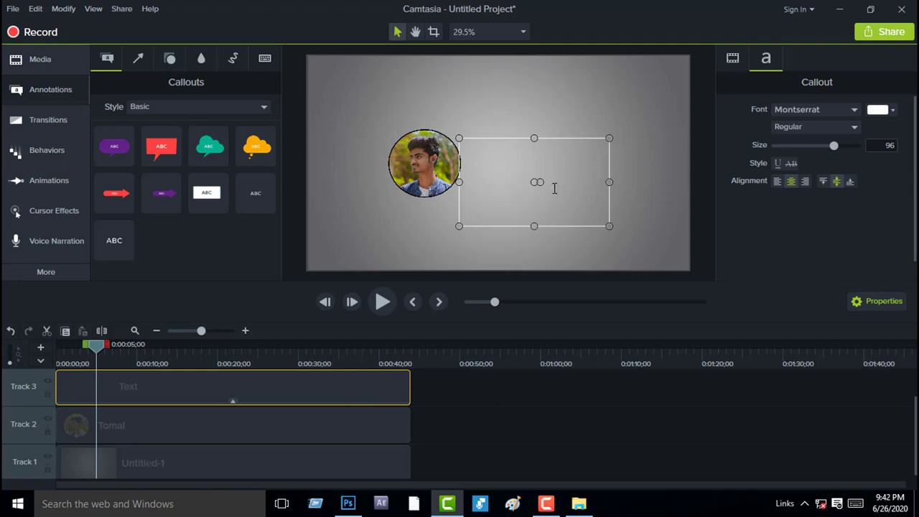
type("Nahidur")
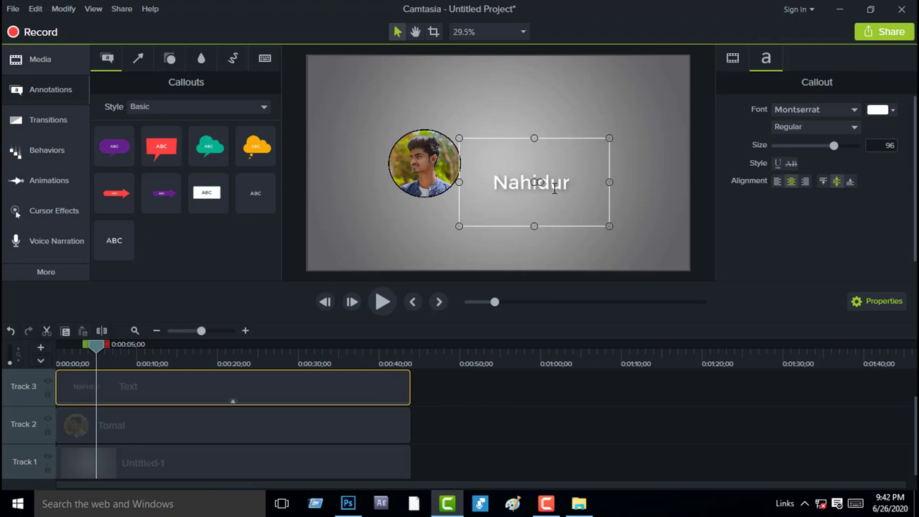
type(" Tomal")
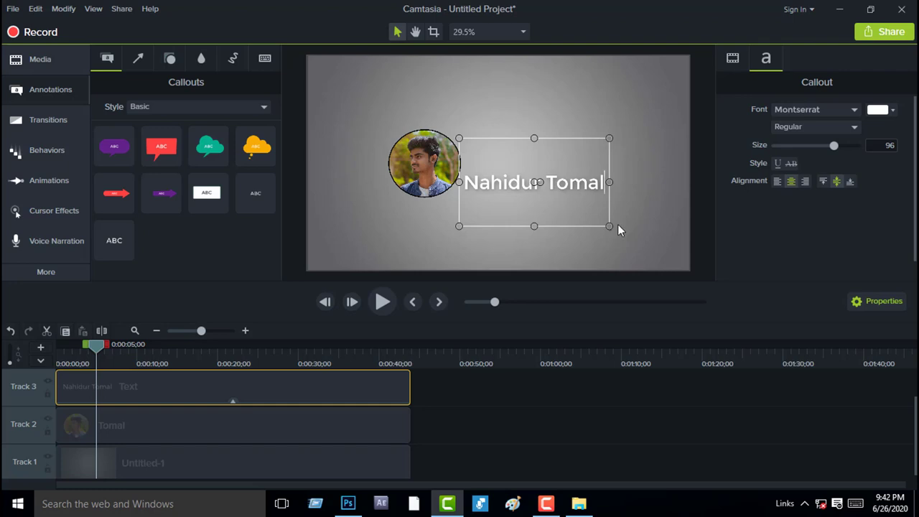
Size the name box beside the portrait and make the text black at size 128.
mouse_move(610, 226)
left_mouse_down()
mouse_move(605, 215)
mouse_move(619, 215)
mouse_move(606, 209)
left_mouse_up()
left_click_drag(574, 175, 571, 165)
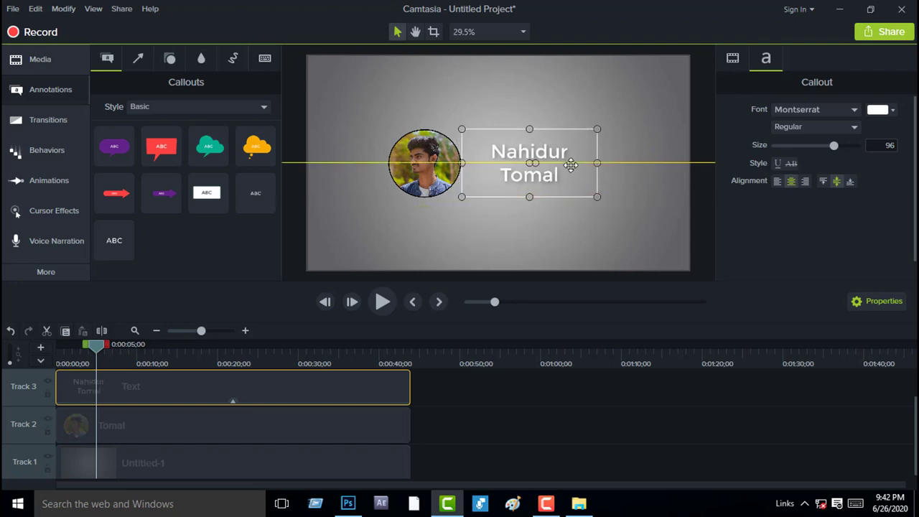
key("ctrl+a")
left_click_drag(835, 145, 856, 145)
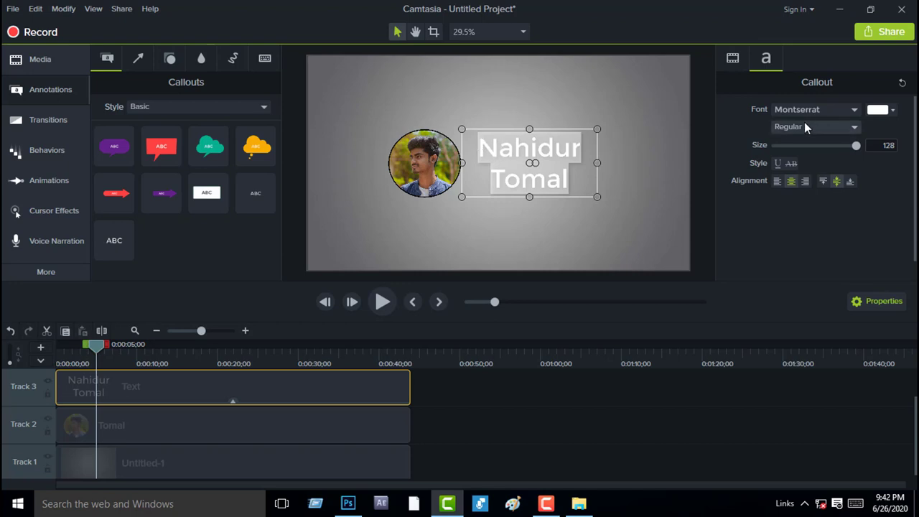
left_click(882, 110)
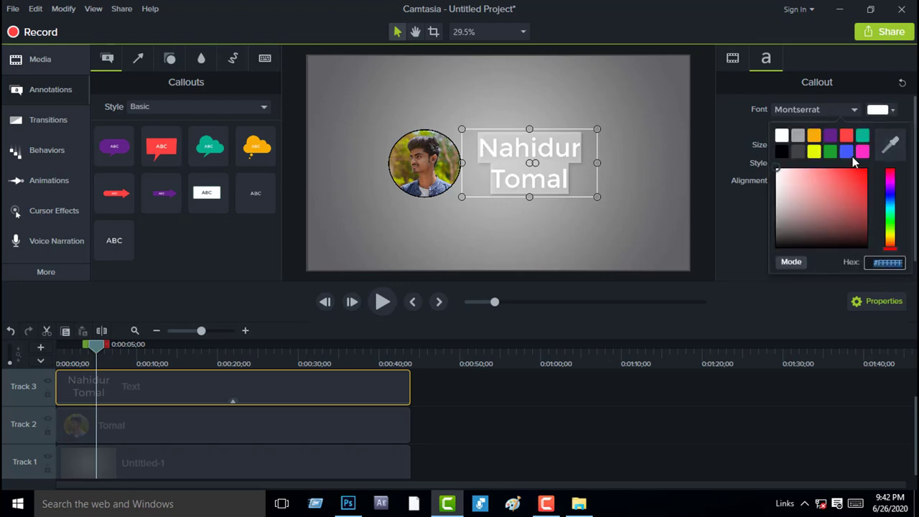
left_click(782, 149)
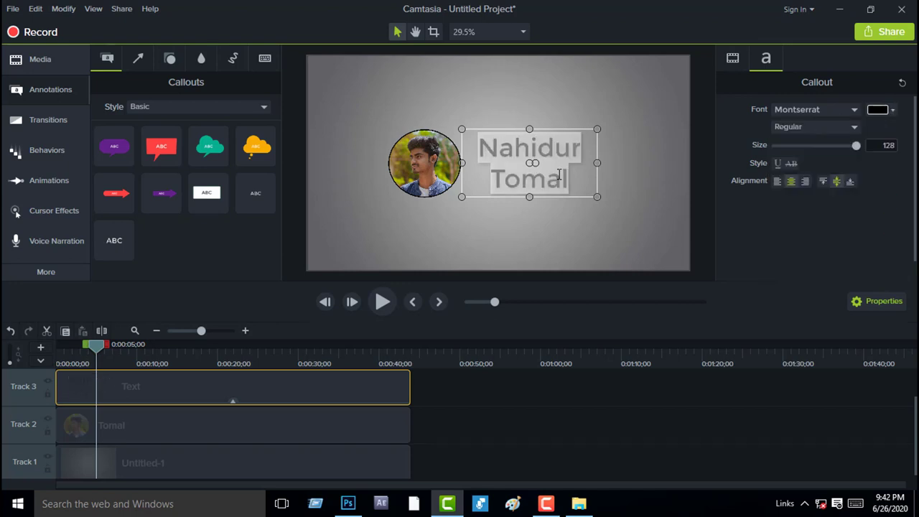
left_click(569, 181)
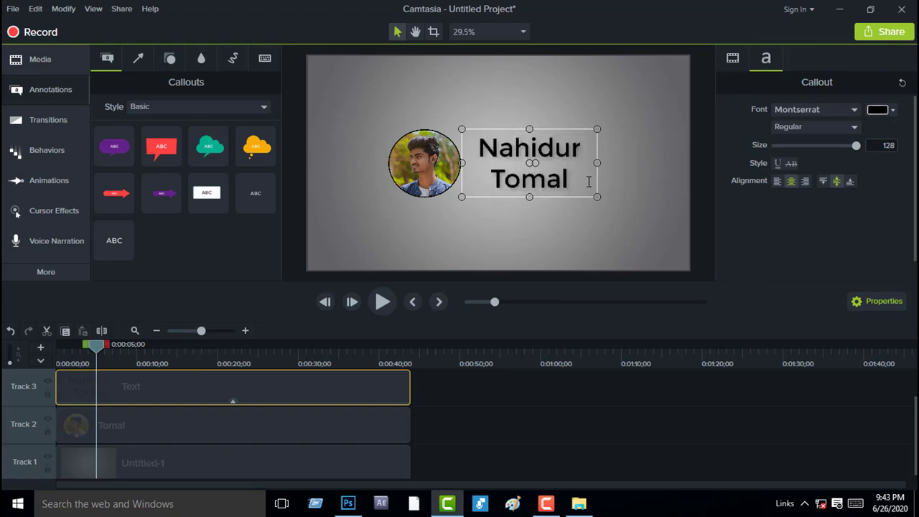
Set the name title's font to Adobe Gothic Std B.
key("ctrl+a")
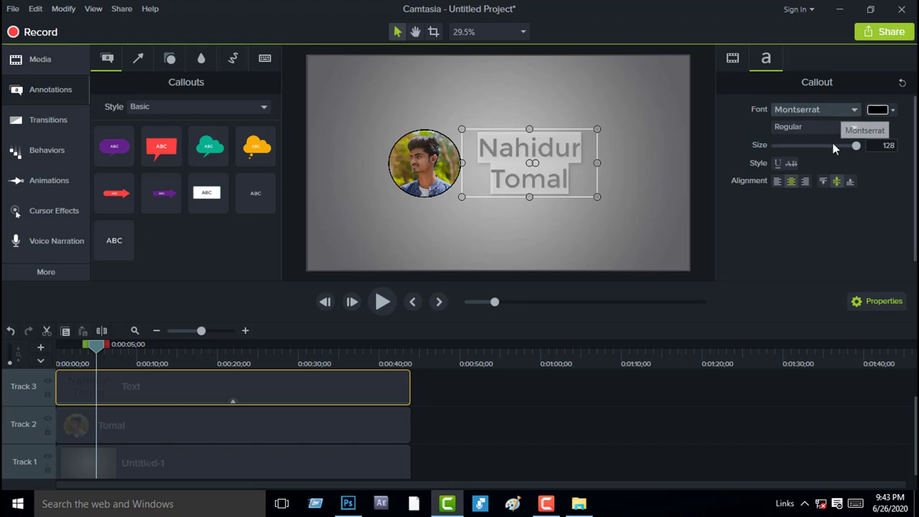
left_click(819, 110)
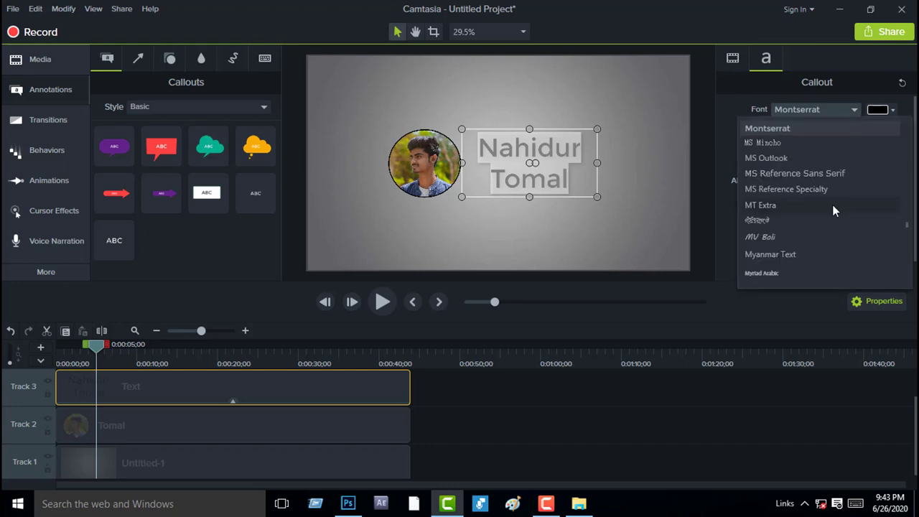
left_click(777, 239)
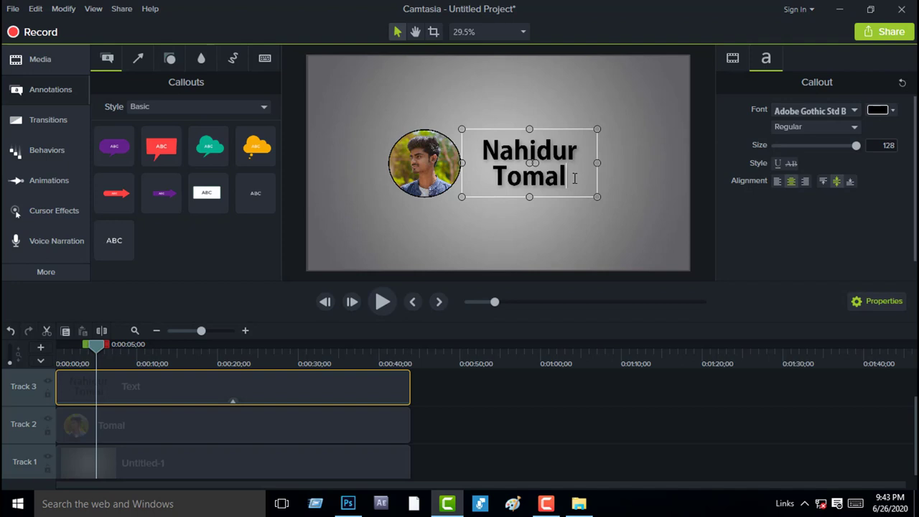
left_click(331, 406)
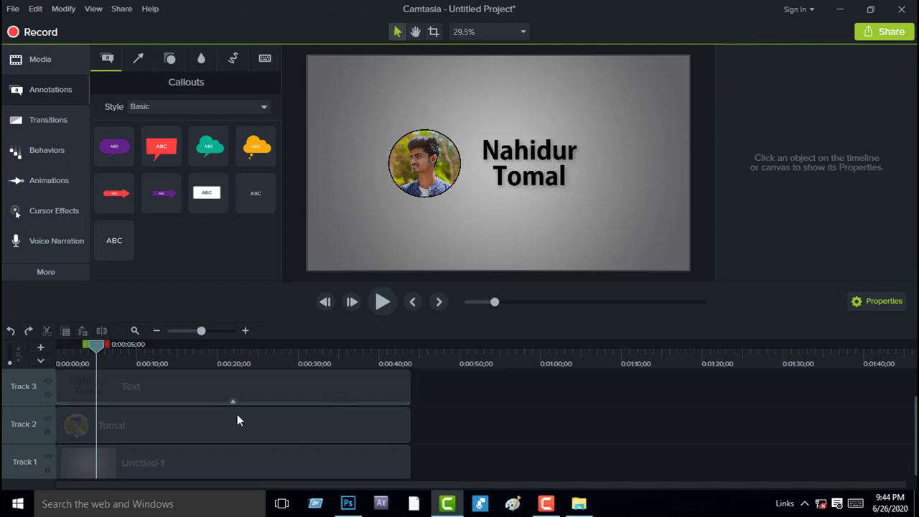
Centre the portrait and title clips together on the canvas.
left_click(134, 428)
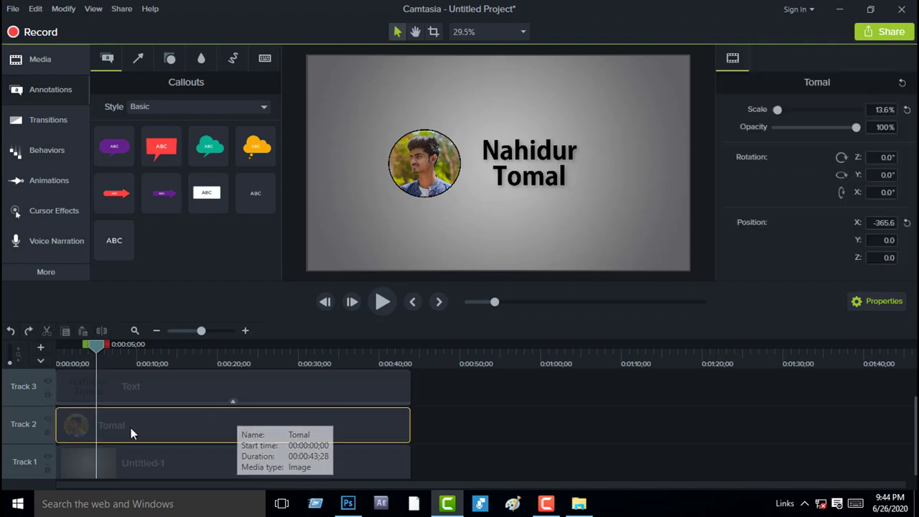
left_click(141, 390, "ctrl")
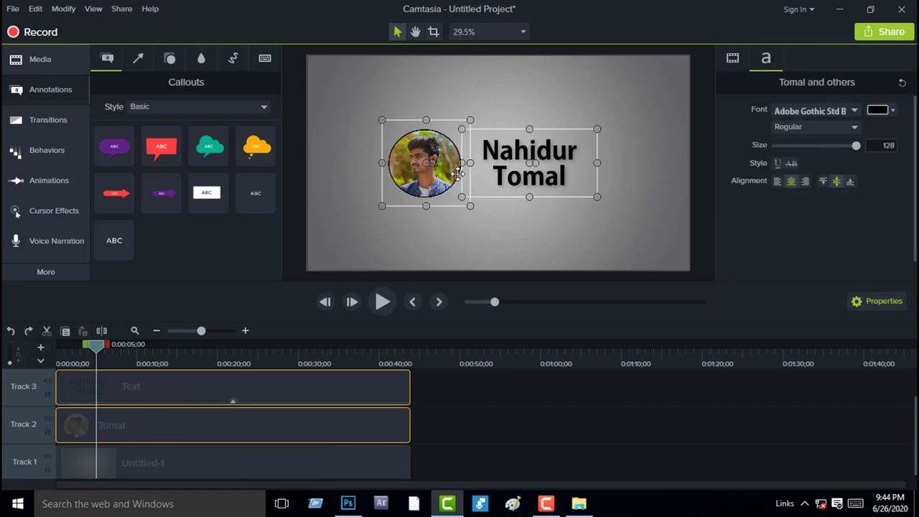
left_click_drag(454, 174, 470, 177)
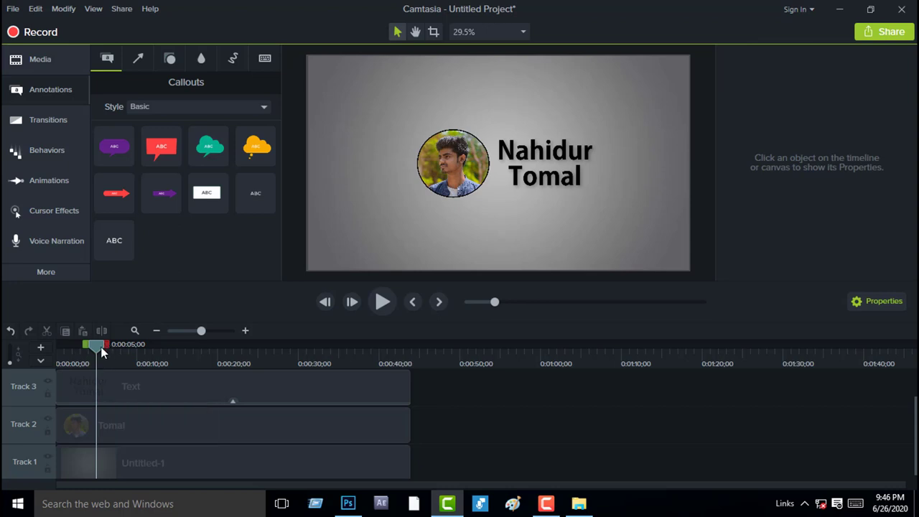
Trim both portrait and title clips to start at 00:00:02;05.
left_click_drag(97, 348, 75, 351)
left_click(104, 424)
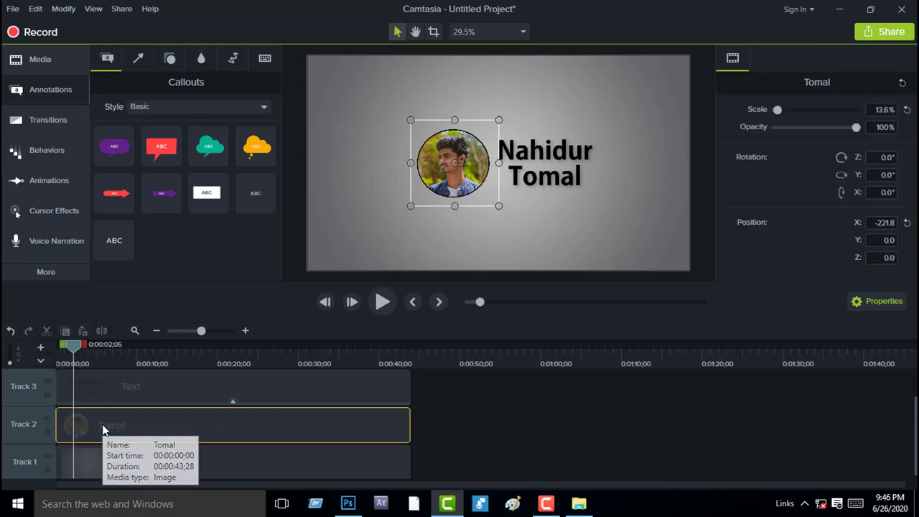
left_click(80, 385, "ctrl")
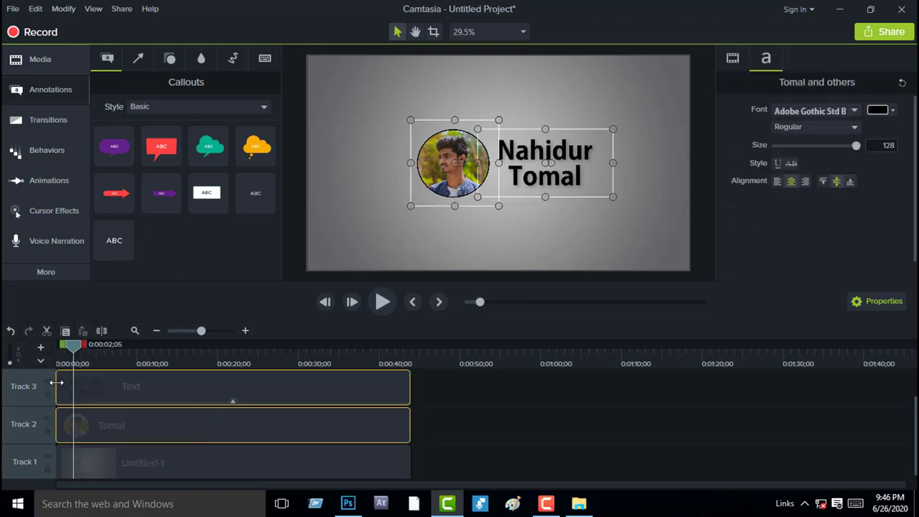
left_click_drag(57, 386, 73, 387)
left_click_drag(73, 346, 70, 367)
left_click(196, 427)
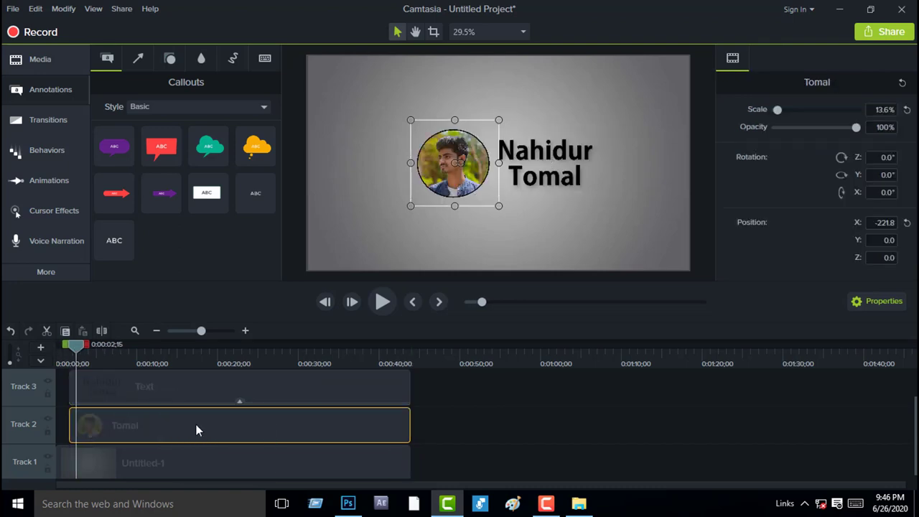
left_click(178, 397)
Apply the Jump And Fall behavior to the Tomal portrait clip and preview its bounce.
left_click(182, 427)
left_click(35, 152)
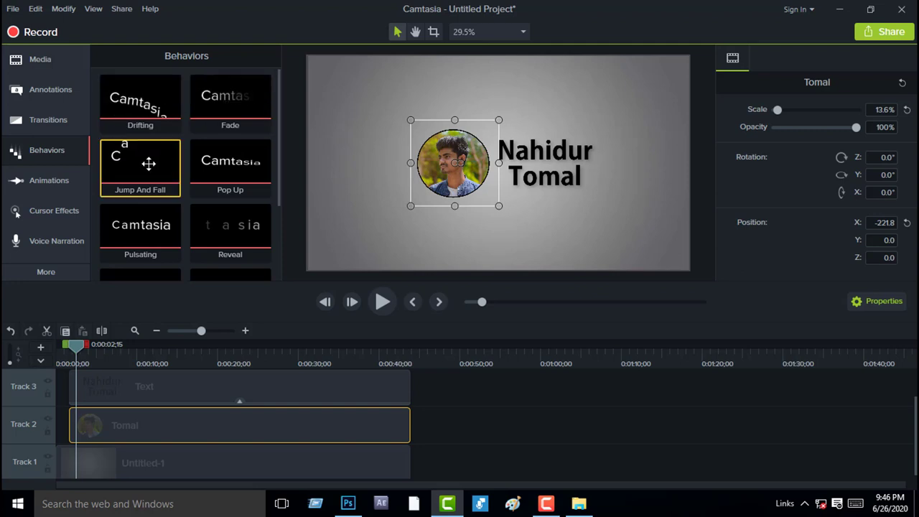
left_click_drag(144, 161, 118, 423)
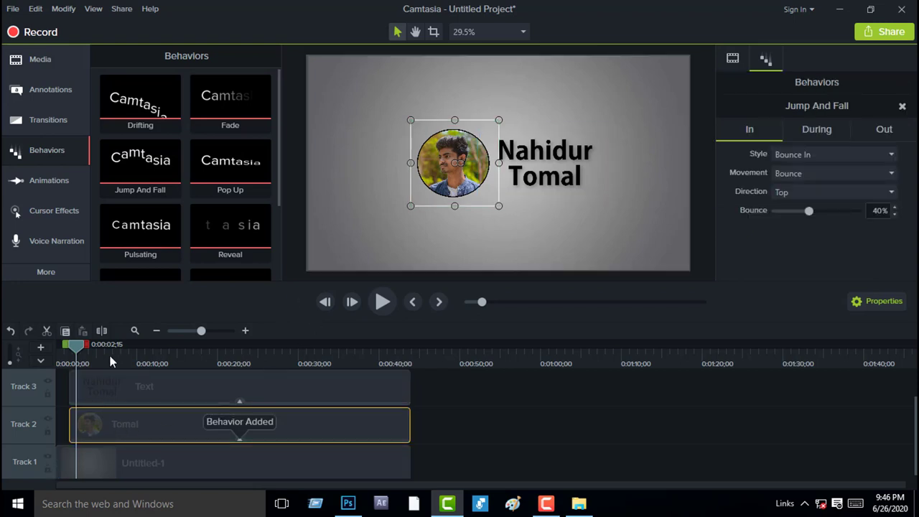
left_click_drag(77, 350, 64, 349)
key("space")
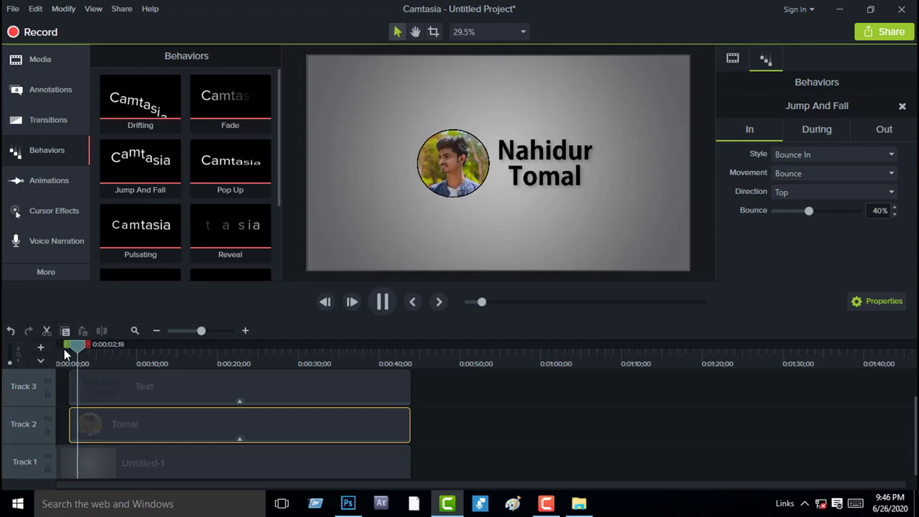
key("space")
left_click(130, 391)
scroll(241, 208, "down", 1)
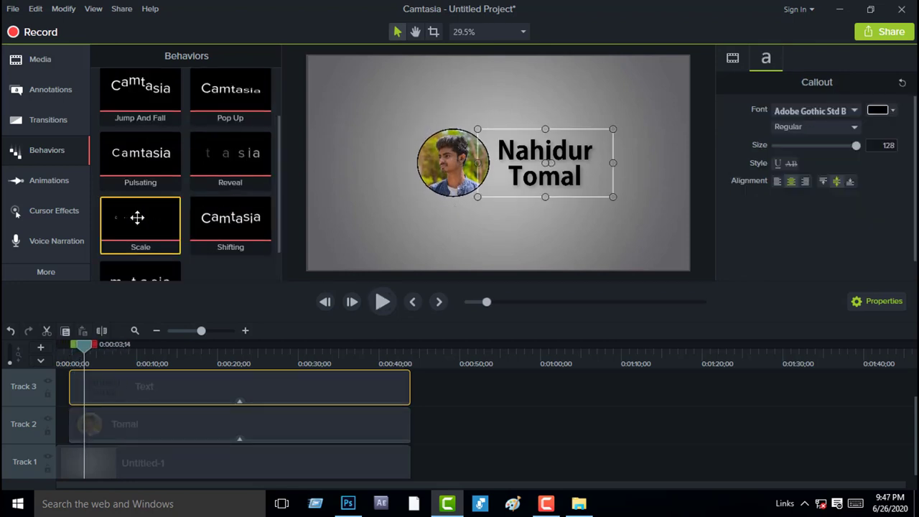
Apply the Drifting behavior to the title clip and preview its entrance.
scroll(279, 182, "down", 1)
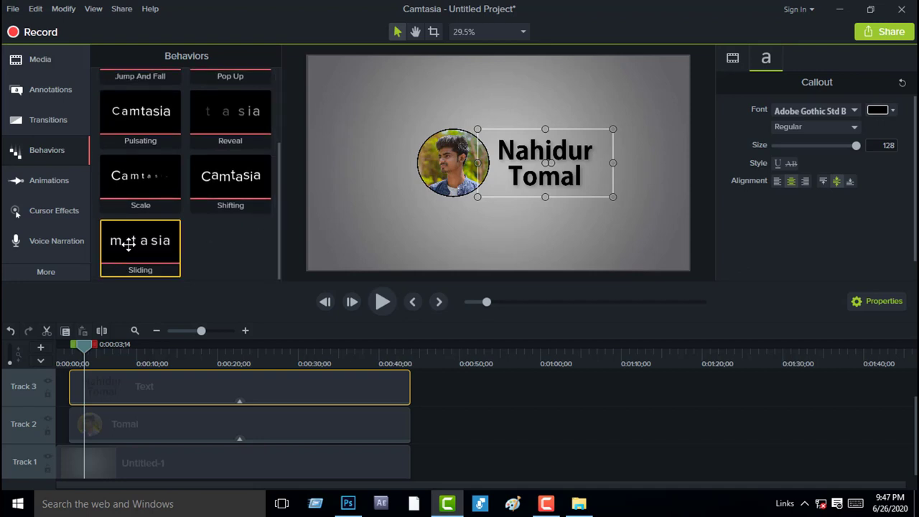
left_click_drag(279, 233, 290, 120)
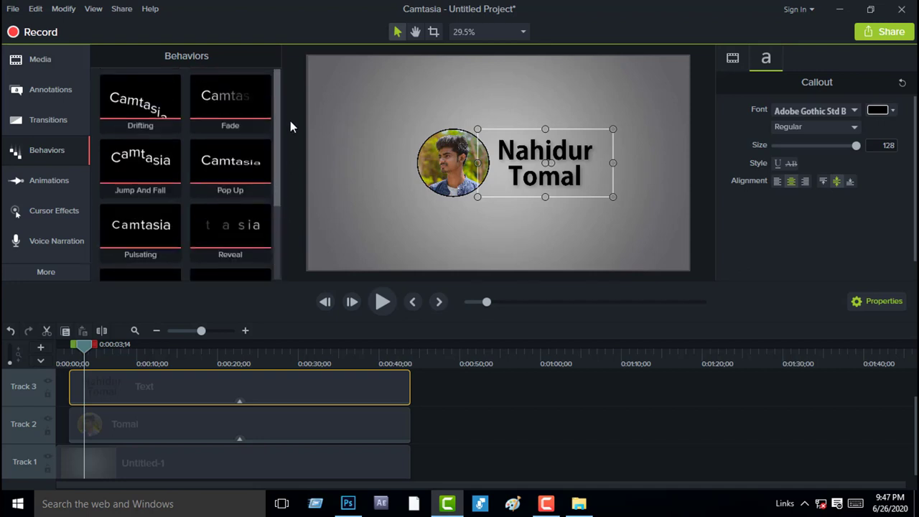
left_click_drag(143, 127, 127, 381)
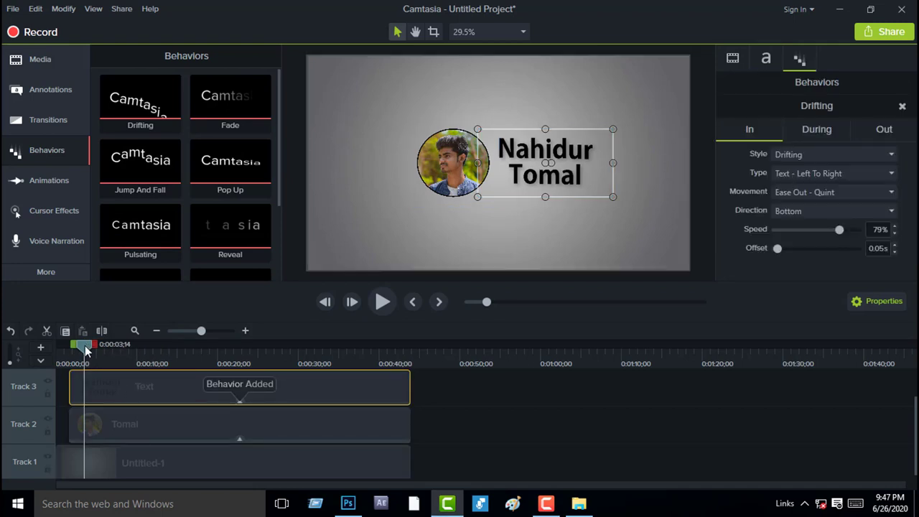
left_click_drag(85, 345, 65, 348)
key("space")
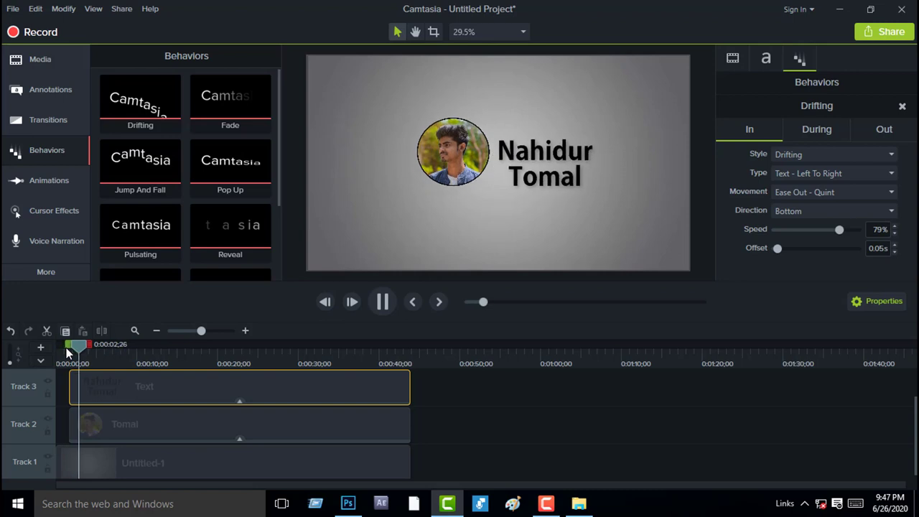
key("space")
Delay the title to start around 0:02;19, just after the portrait lands, and check the timing.
left_click(75, 347)
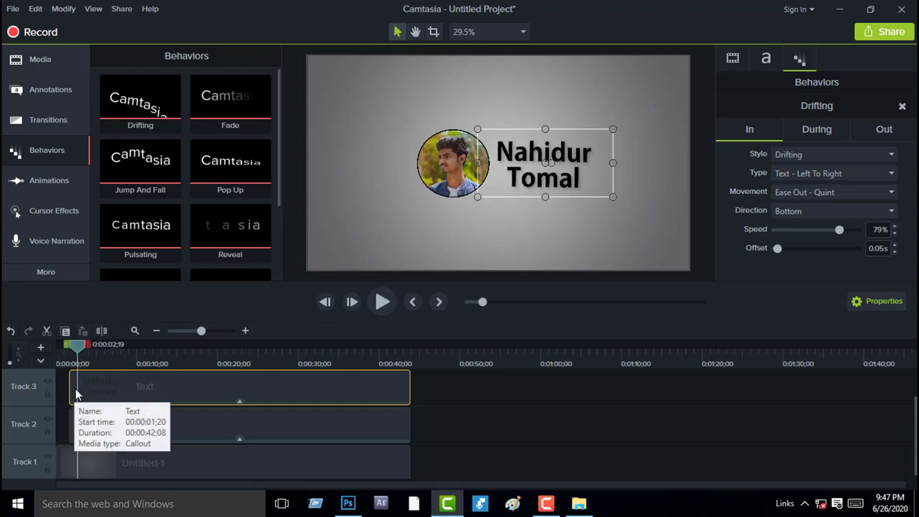
left_click_drag(69, 385, 80, 385)
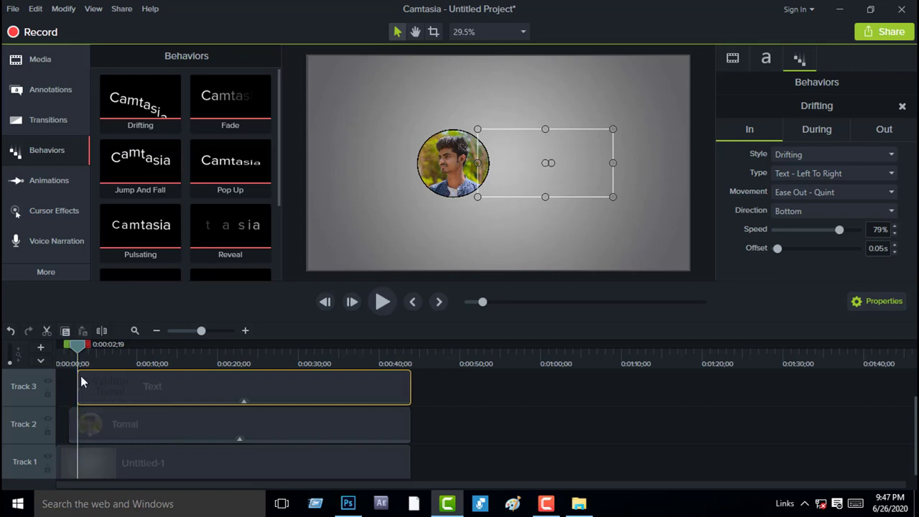
left_click(65, 346)
left_click_drag(66, 345, 64, 346)
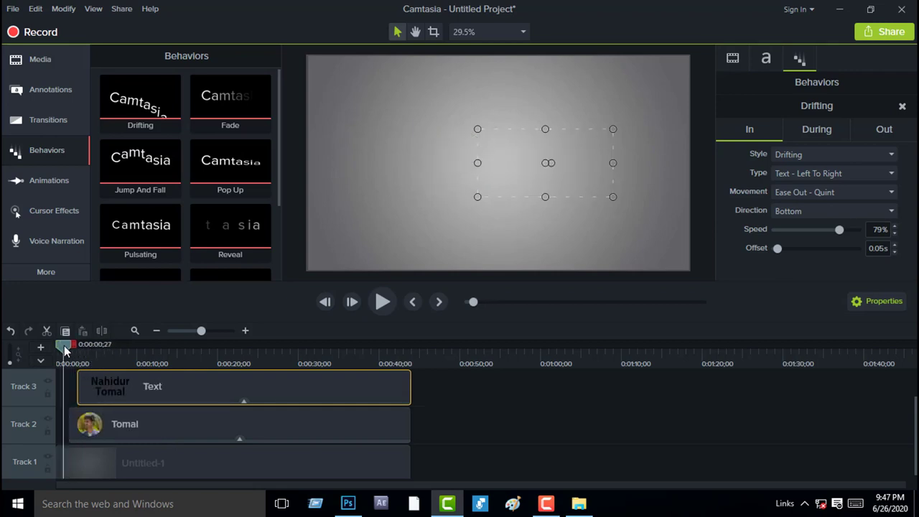
key("space")
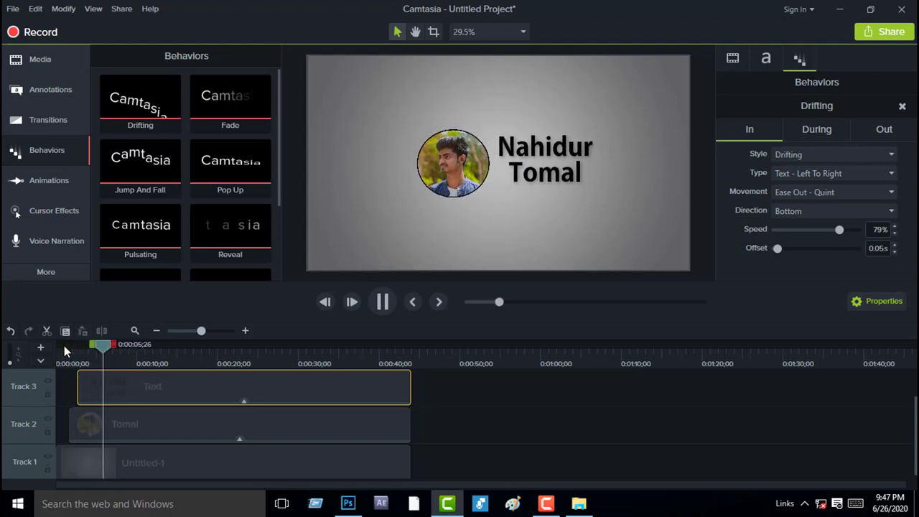
key("space")
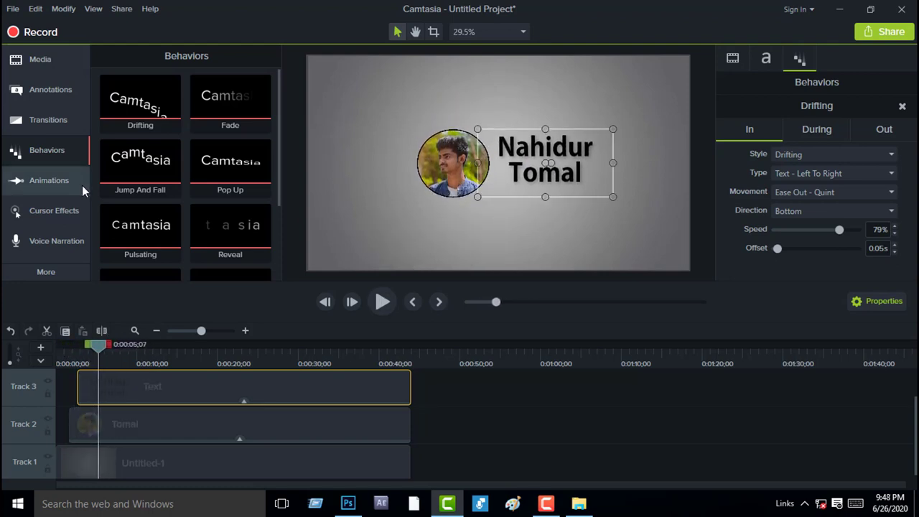
Add a Zoom-n-Pan push-in to 200% framed on the portrait and name around 0:04;20.
left_click(38, 186)
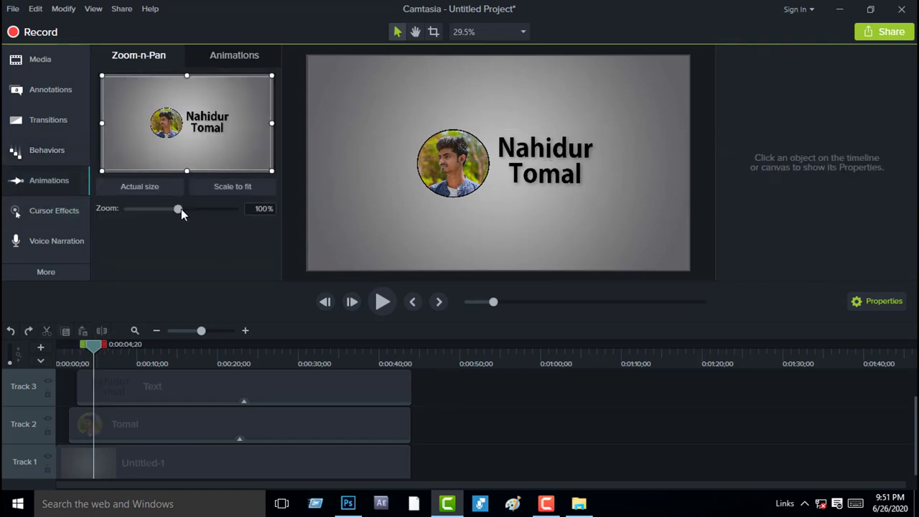
left_click_drag(181, 209, 241, 215)
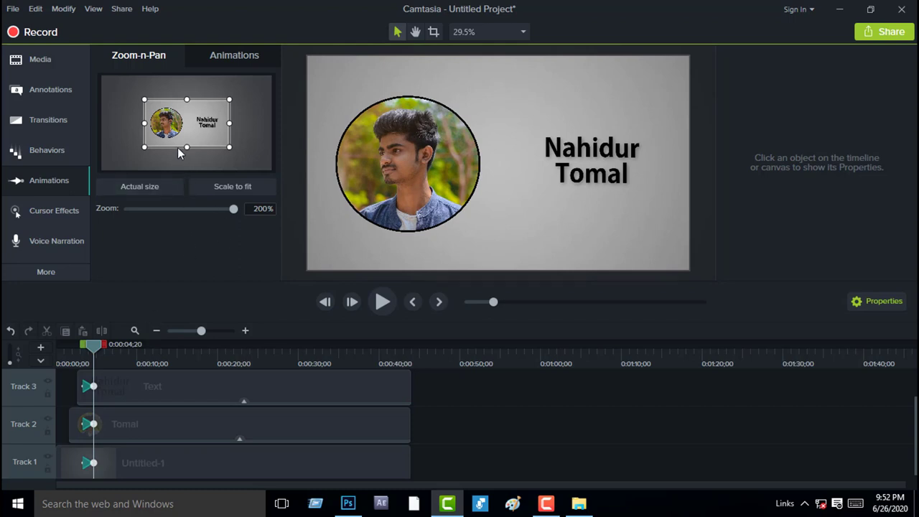
left_click_drag(184, 124, 153, 128)
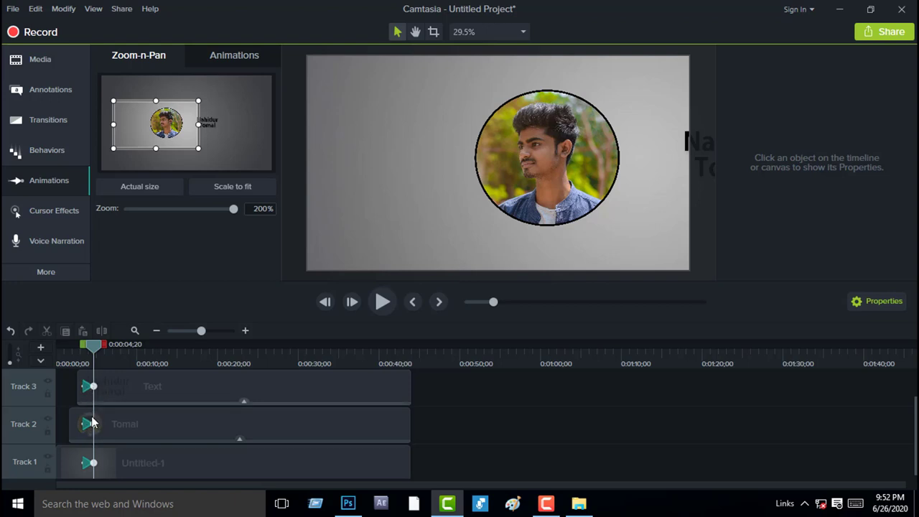
left_click(88, 464)
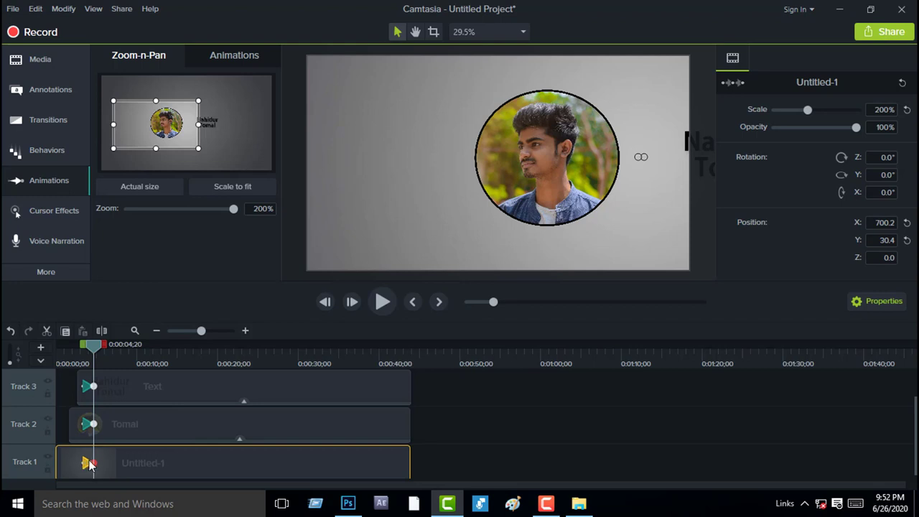
left_click(89, 462)
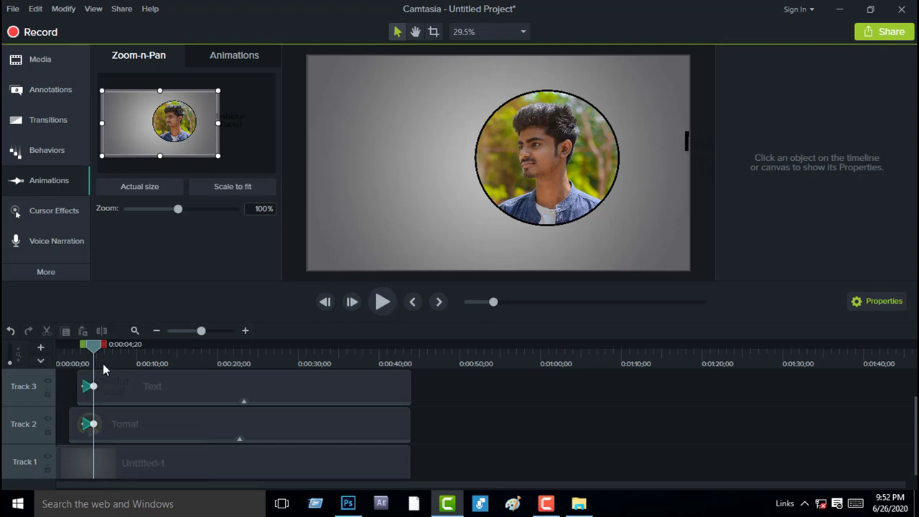
Preview the push-in, then shift the title's Drifting behavior on Track 3 slightly earlier.
left_click_drag(91, 352, 82, 350)
key("space")
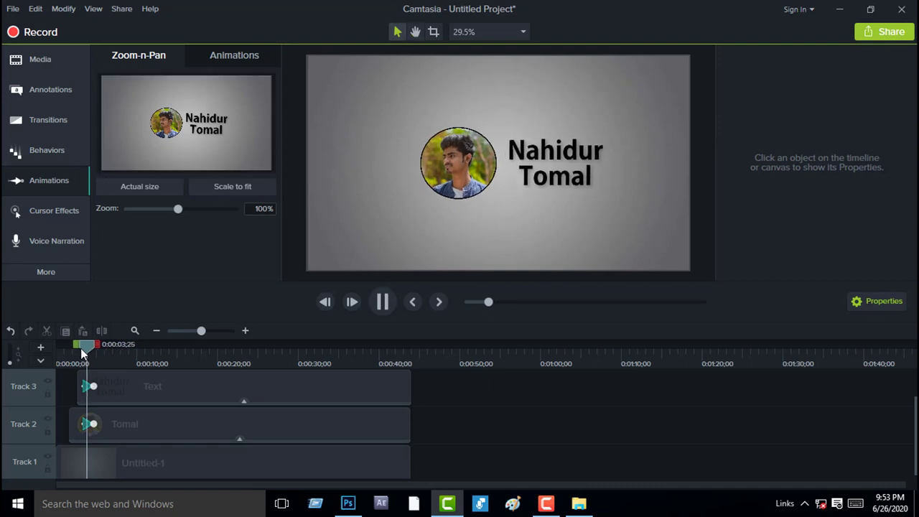
key("space")
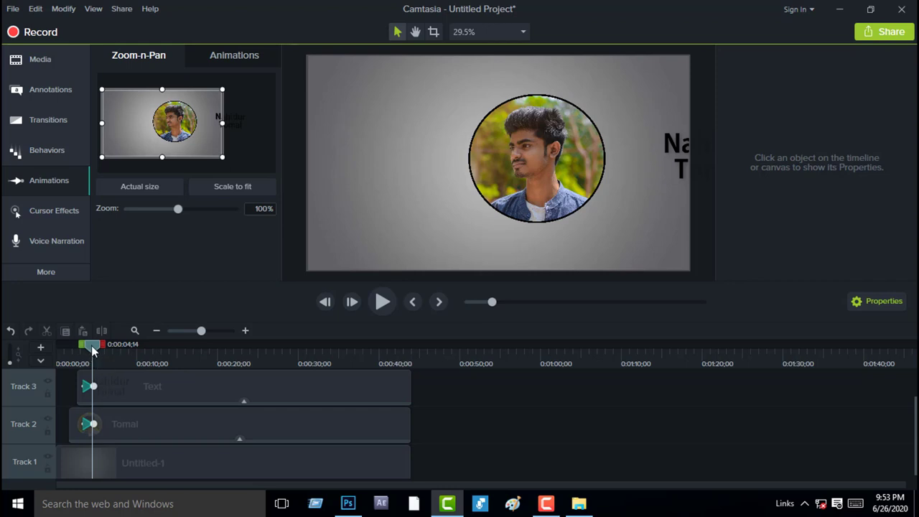
left_click_drag(93, 350, 84, 351)
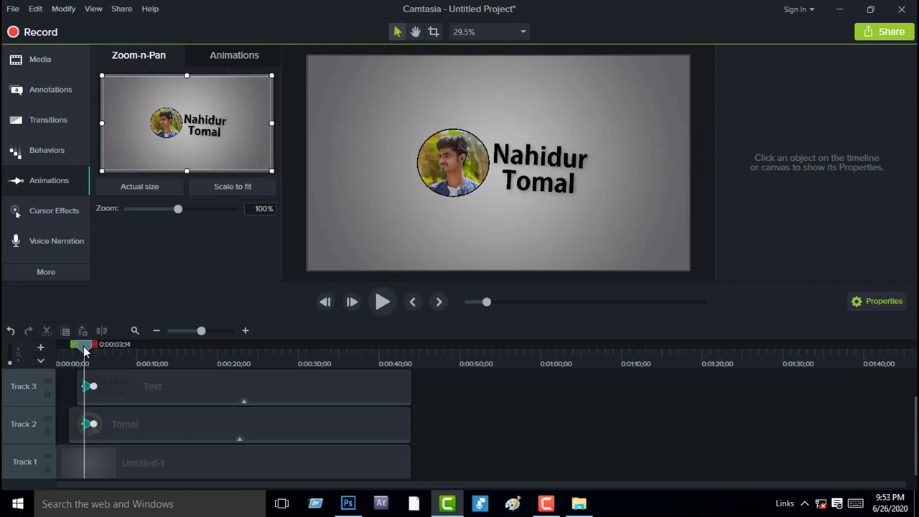
left_click(90, 388)
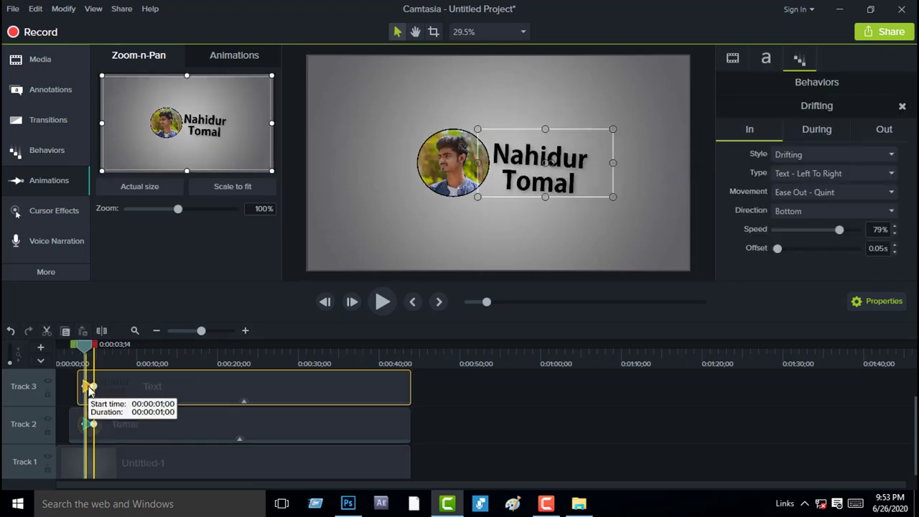
left_click_drag(90, 389, 87, 388)
left_click_drag(86, 352, 78, 352)
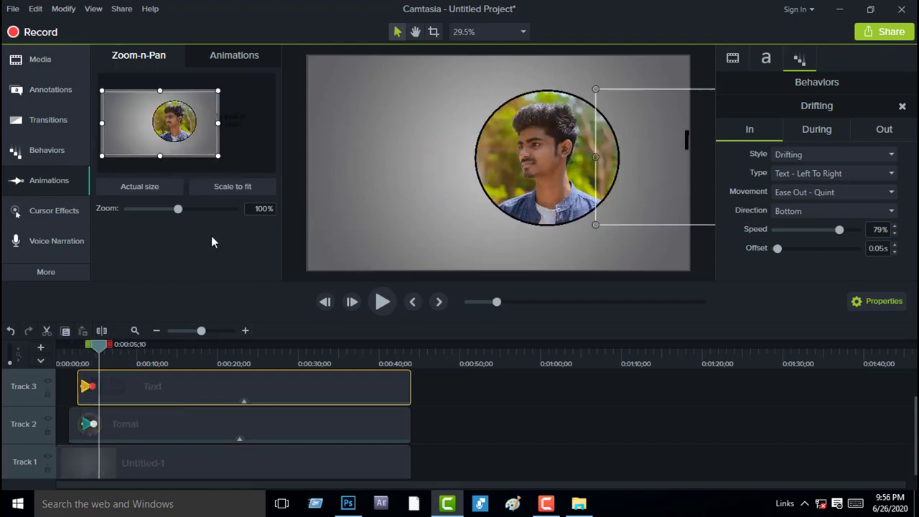
Pan the Zoom-n-Pan frame across the portrait and title, then play back the intro.
left_click_drag(159, 122, 206, 122)
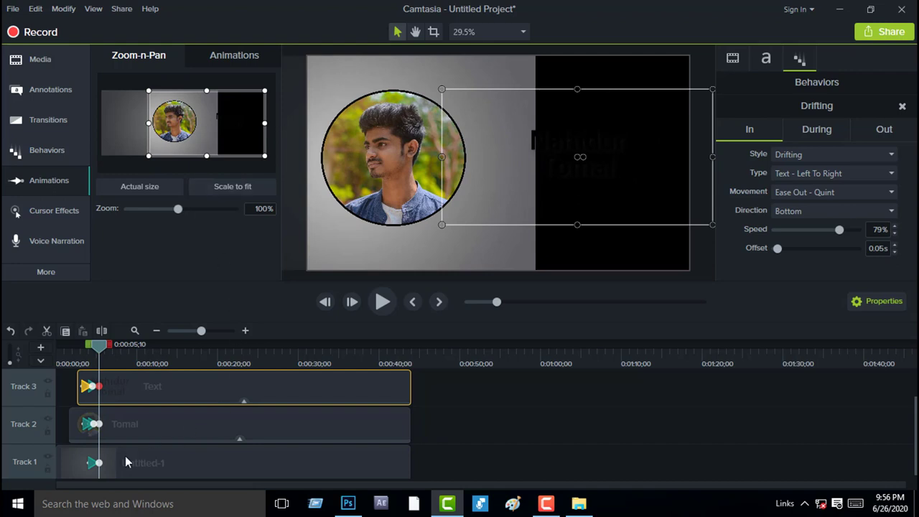
left_click(94, 464)
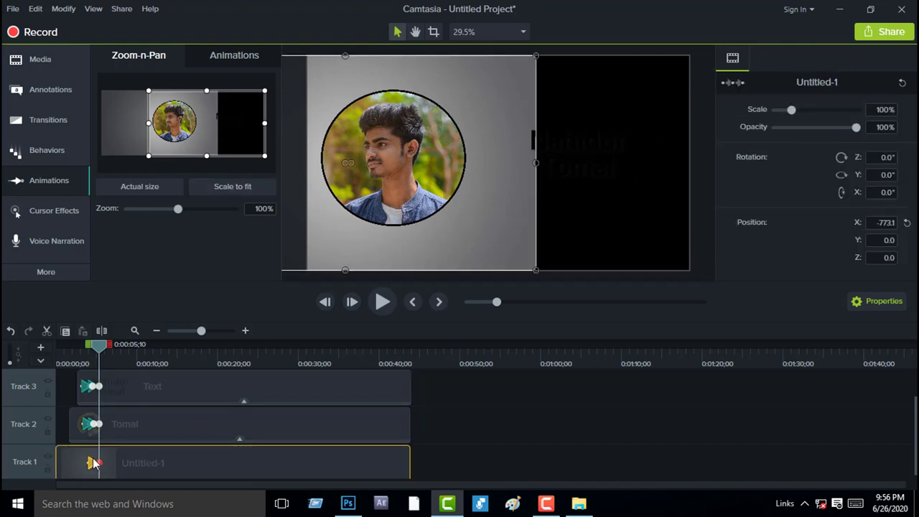
left_click(94, 460)
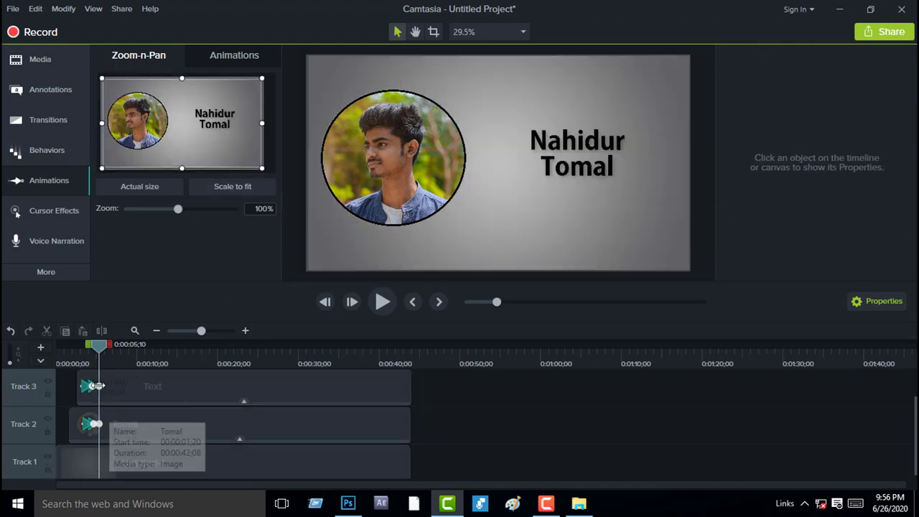
left_click_drag(99, 345, 82, 351)
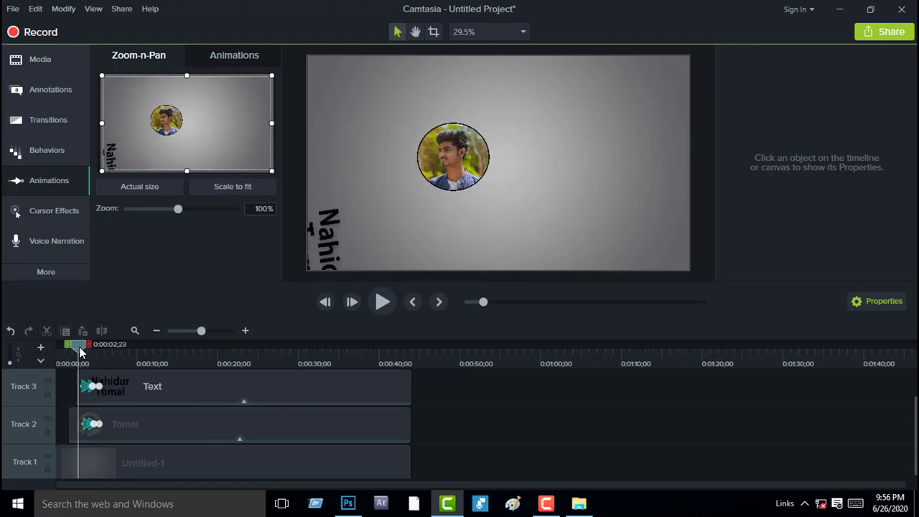
key("space")
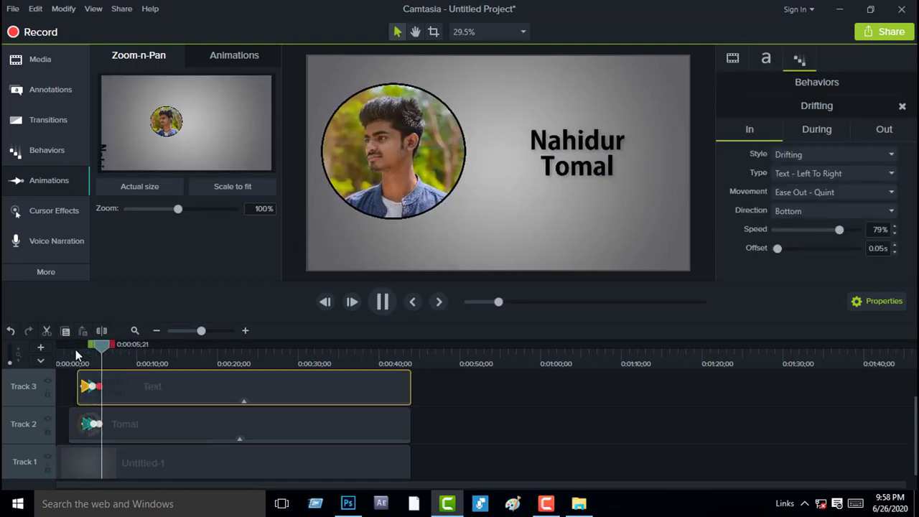
key("space")
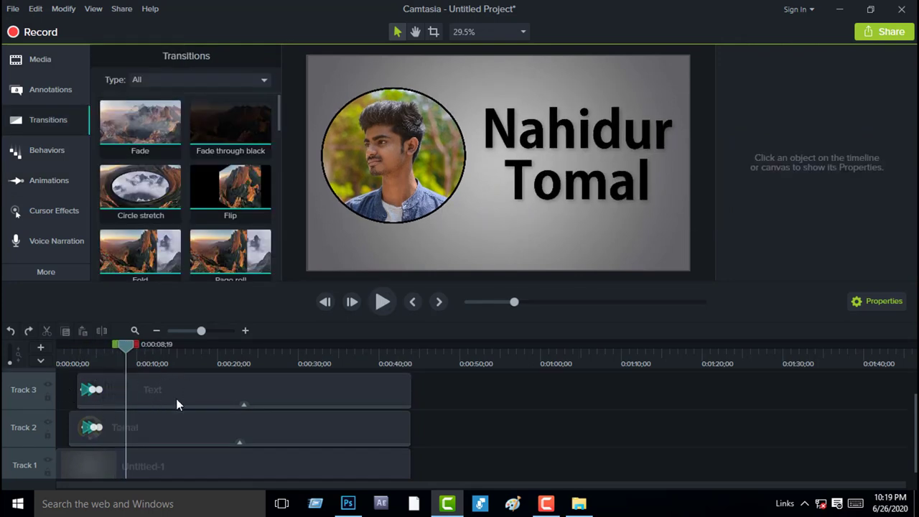
Split the Tomal photo clip on Track 2 at the playhead near 8 seconds.
left_click(137, 429)
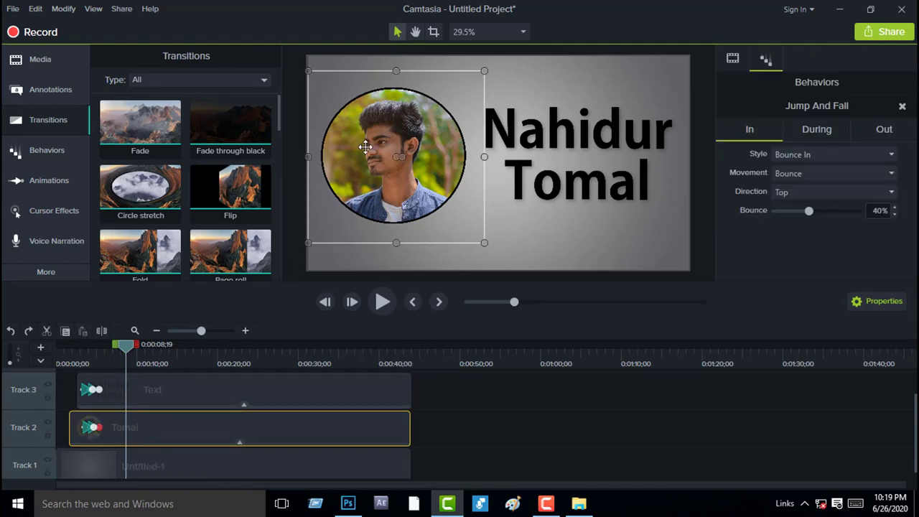
left_click(102, 332)
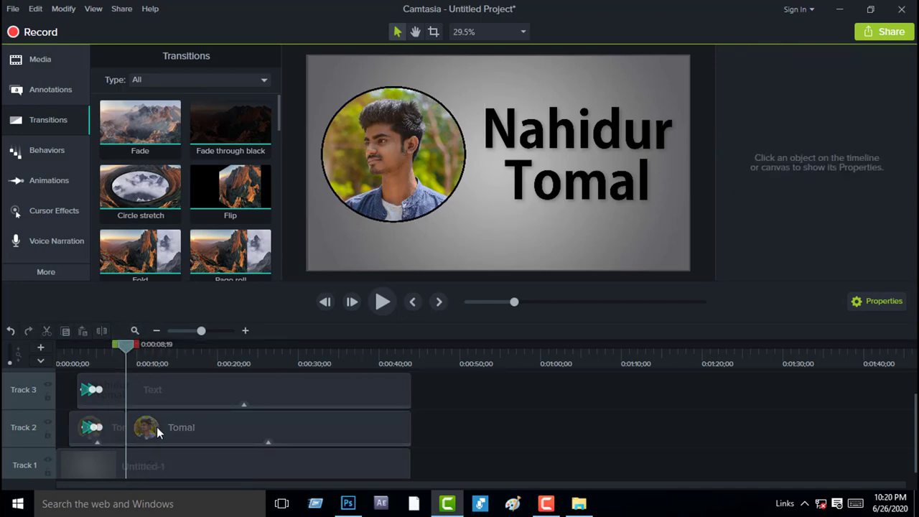
left_click_drag(130, 348, 132, 347)
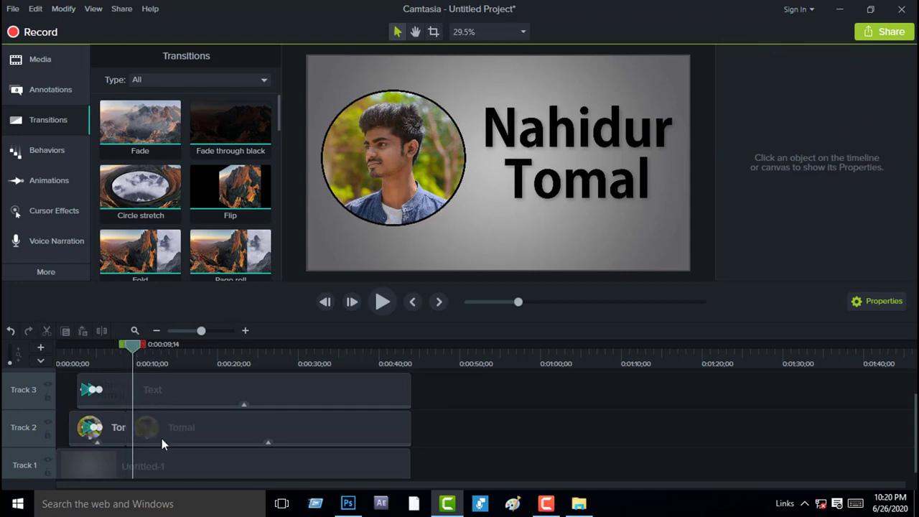
Place a Flip transition on the cut in the Tomal clip and play it back.
left_click(63, 128)
left_click(49, 122)
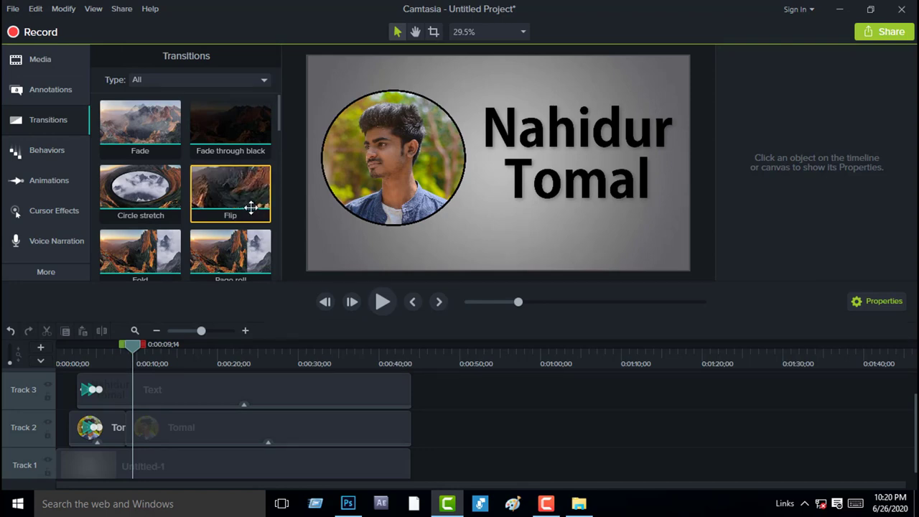
mouse_move(246, 196)
left_mouse_down()
mouse_move(174, 397)
mouse_move(126, 419)
mouse_move(128, 398)
mouse_move(126, 421)
left_mouse_up()
left_click_drag(133, 346, 118, 352)
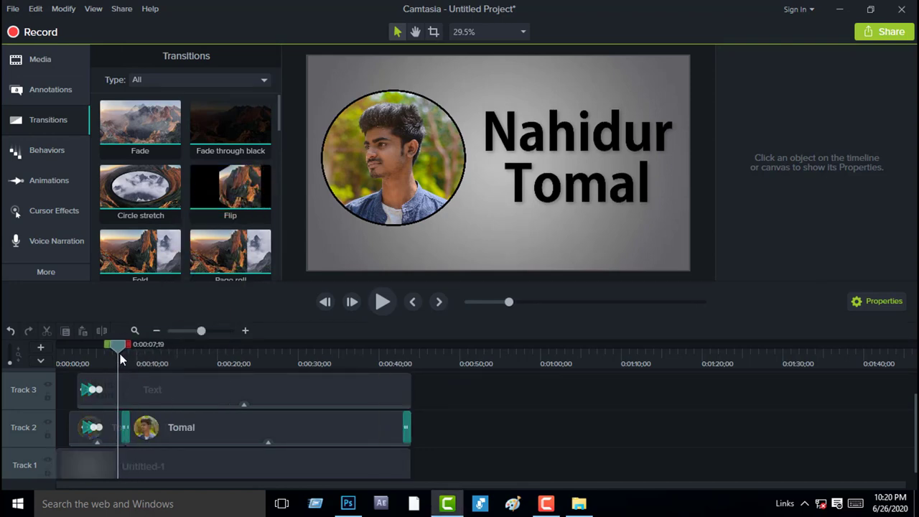
left_click(409, 425)
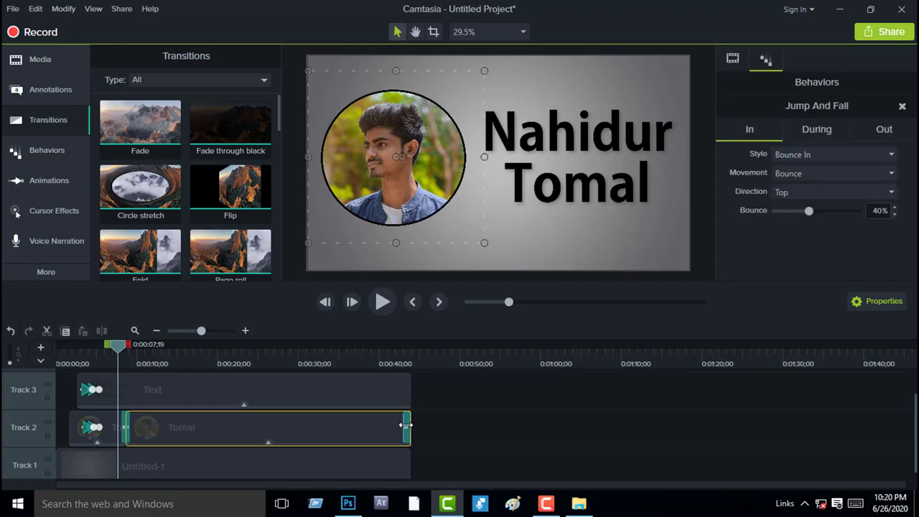
left_click(406, 425)
key("Escape")
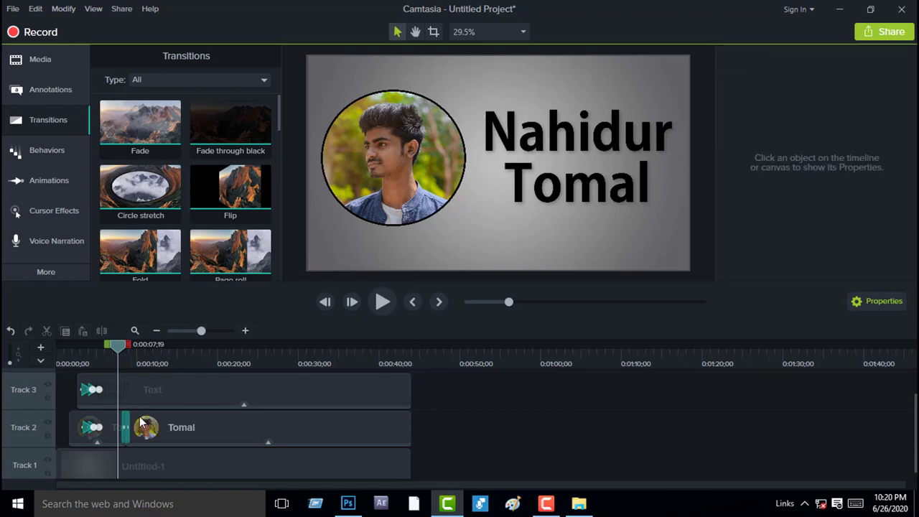
left_click(383, 303)
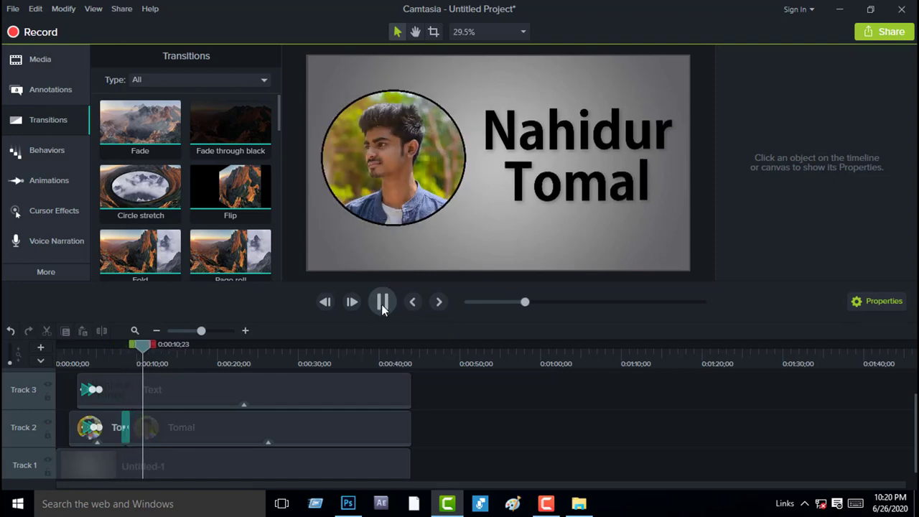
Split the later Tomal piece again at about 10 seconds.
left_click(169, 427)
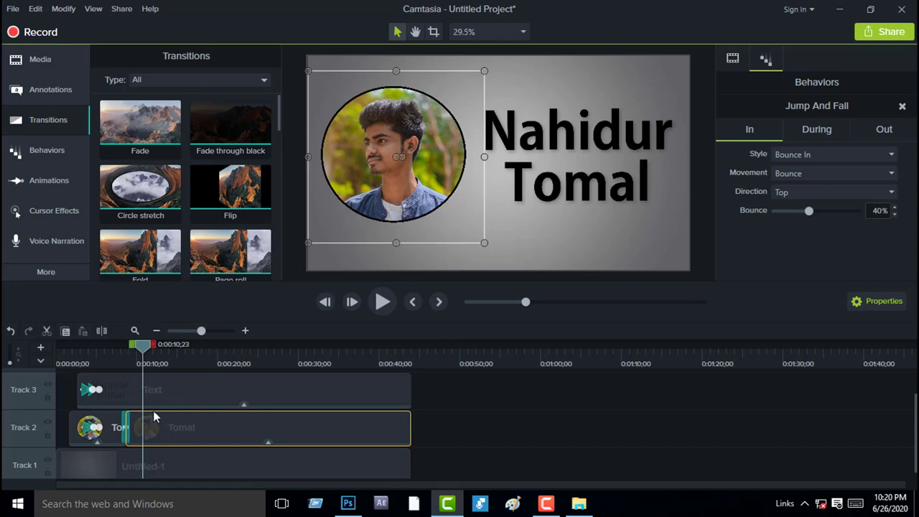
left_click(103, 333)
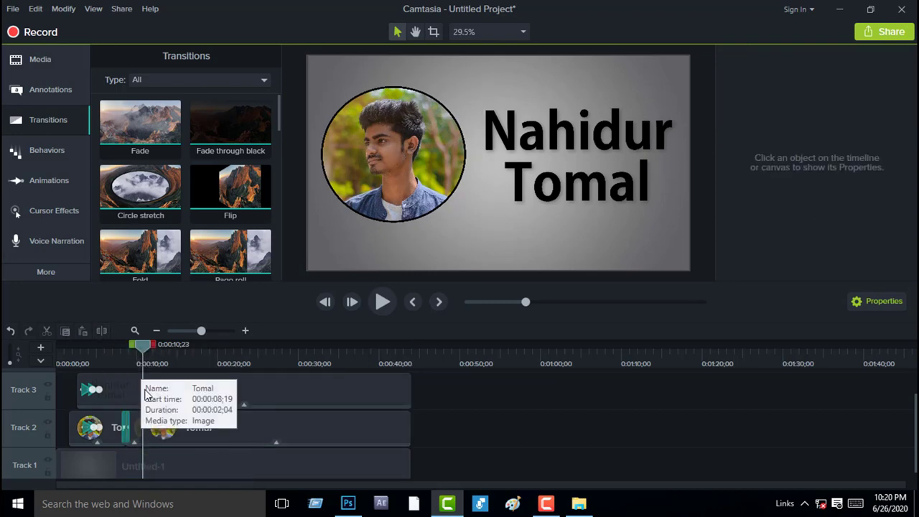
left_click_drag(144, 350, 140, 351)
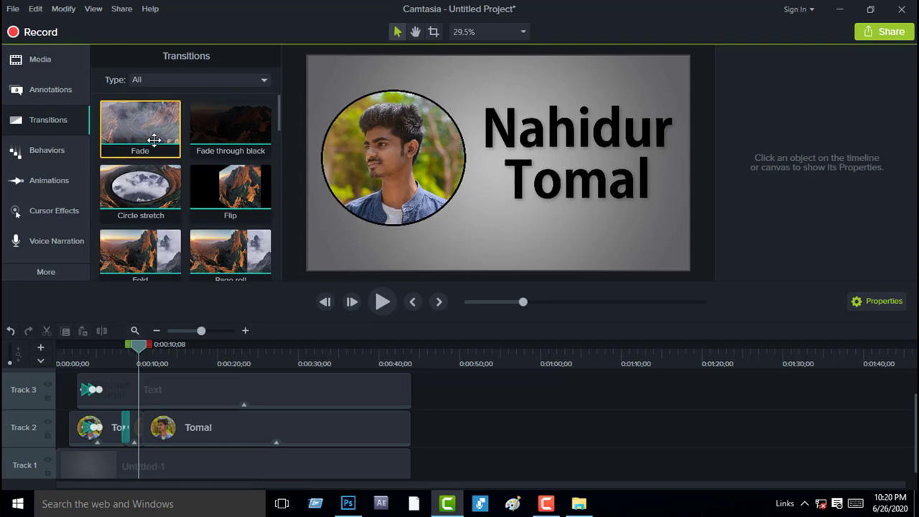
Drop the Radial blur transition onto the Tomal clip on Track 2, then scrub back to about 7 seconds.
left_click_drag(277, 100, 269, 191)
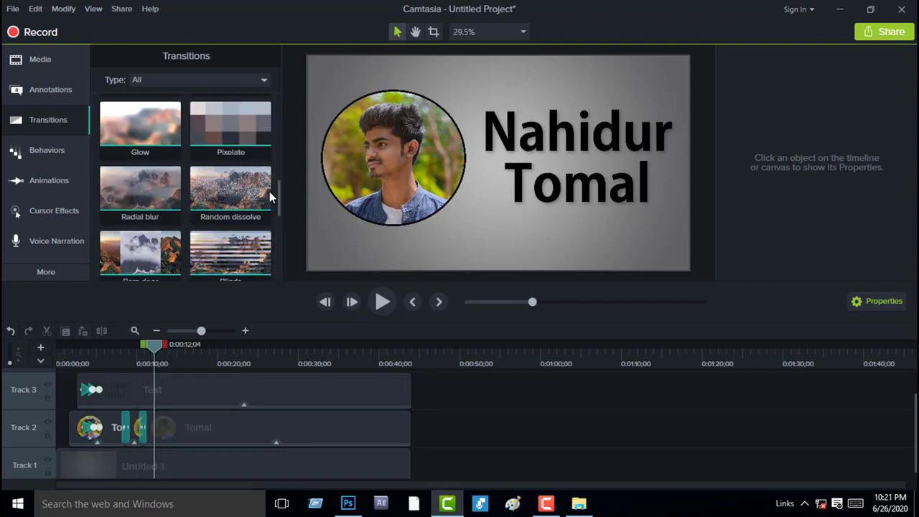
left_click_drag(148, 208, 145, 429)
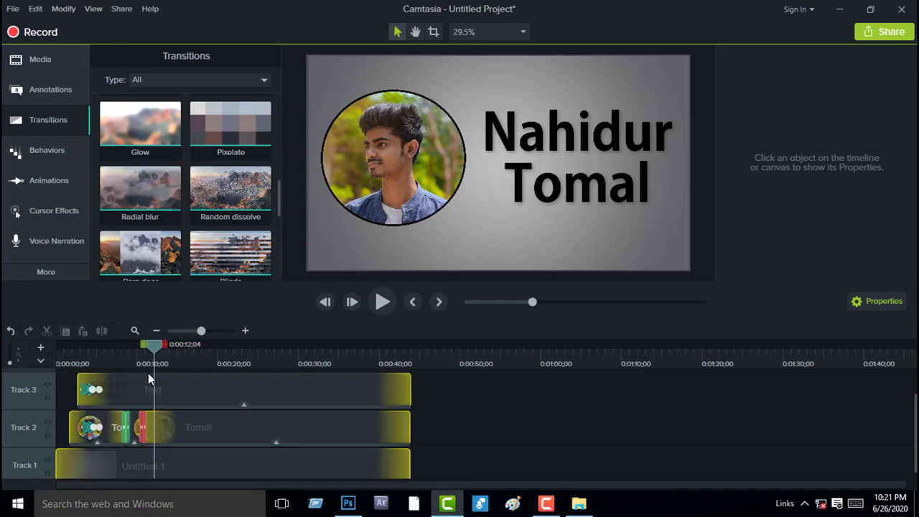
left_click_drag(136, 355, 119, 359)
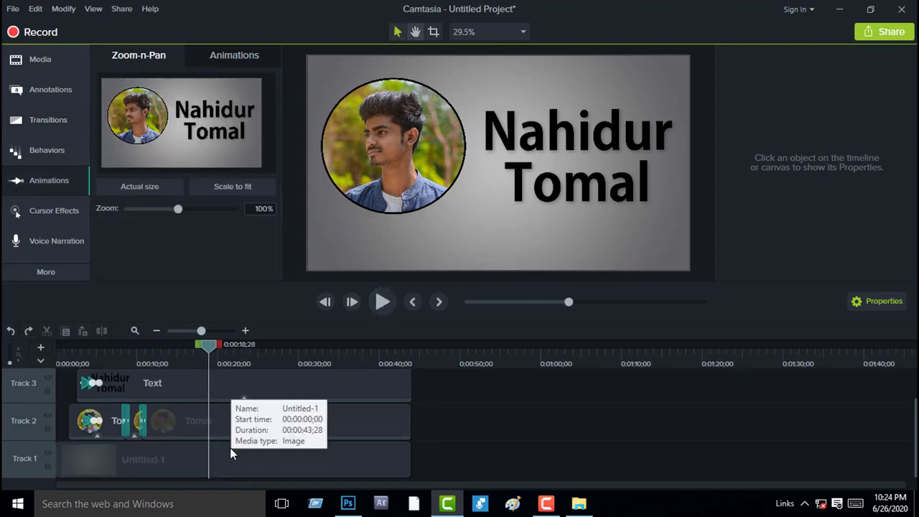
Select the clips on Tracks 1–3 and trim their ends back to about 20 seconds.
key("space")
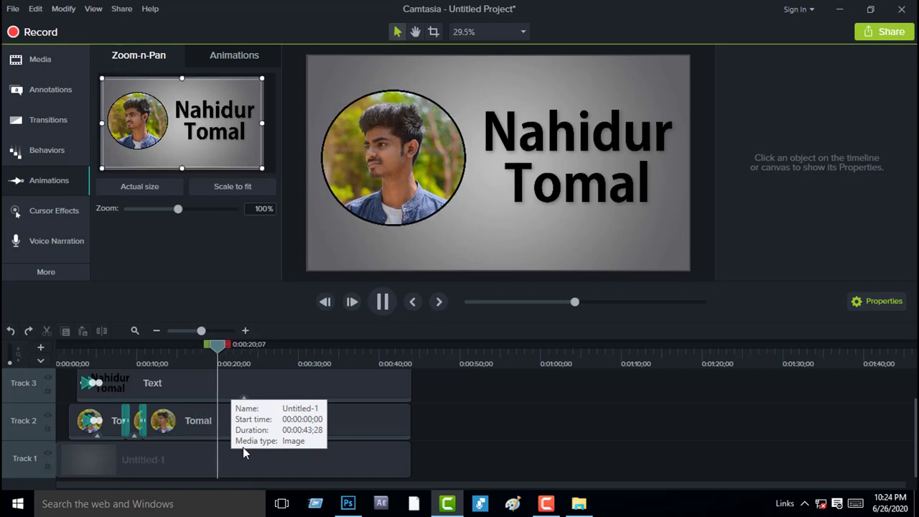
key("space")
left_click(244, 468)
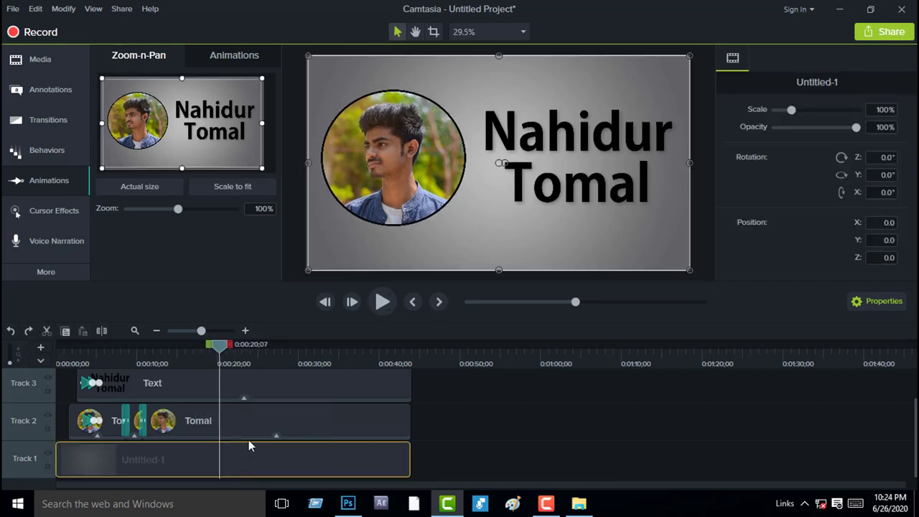
left_click(248, 423, "ctrl")
left_click(250, 390, "ctrl")
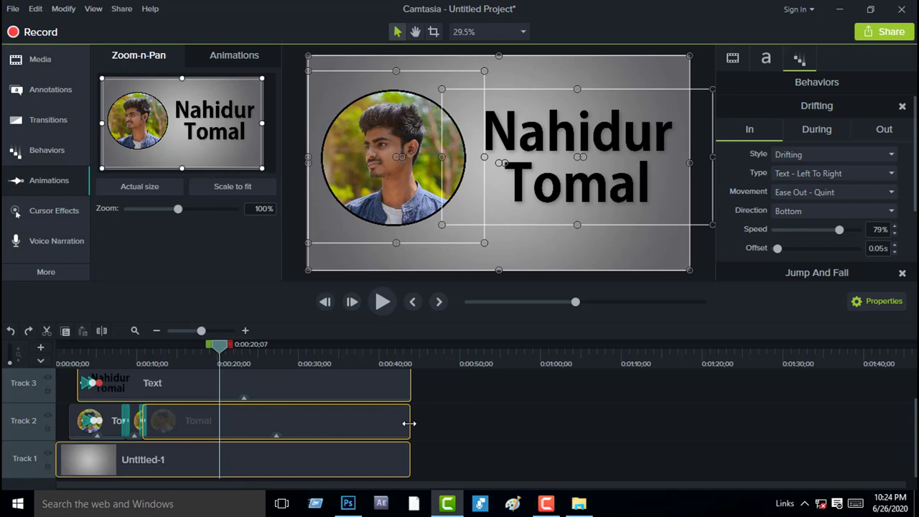
left_click_drag(406, 423, 216, 424)
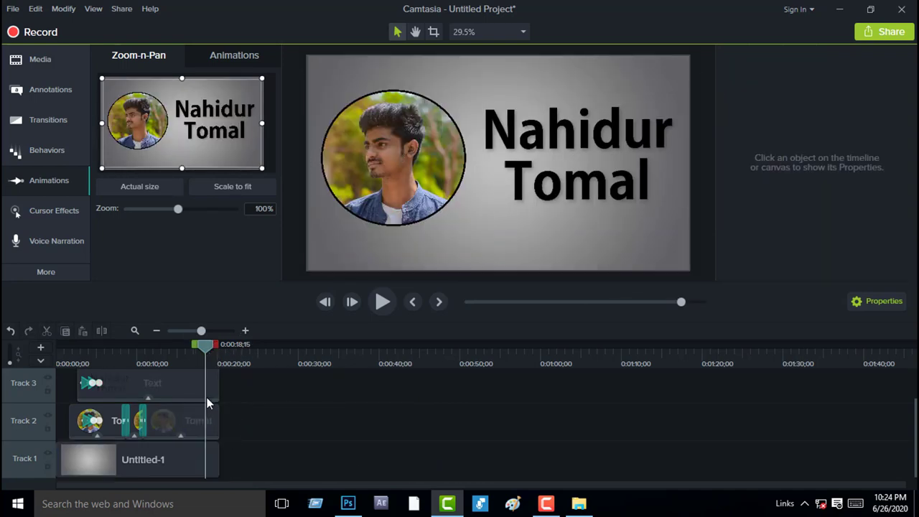
left_click(209, 419)
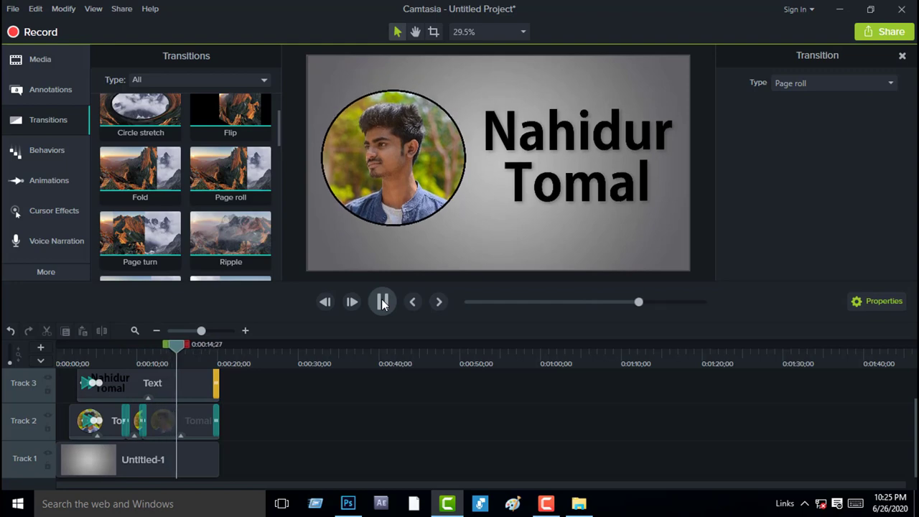
Preview the intro from about 4 seconds, then bring up the Share destinations.
left_click(383, 302)
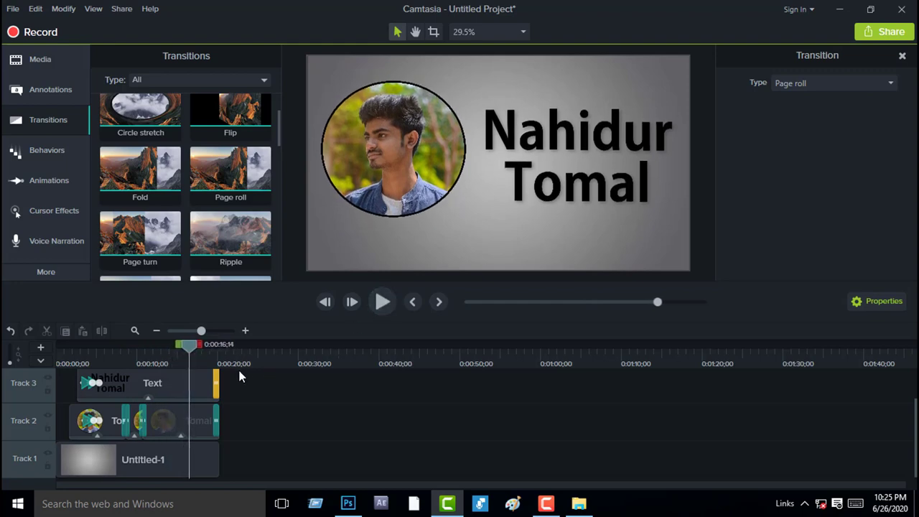
left_click_drag(299, 487, 186, 419)
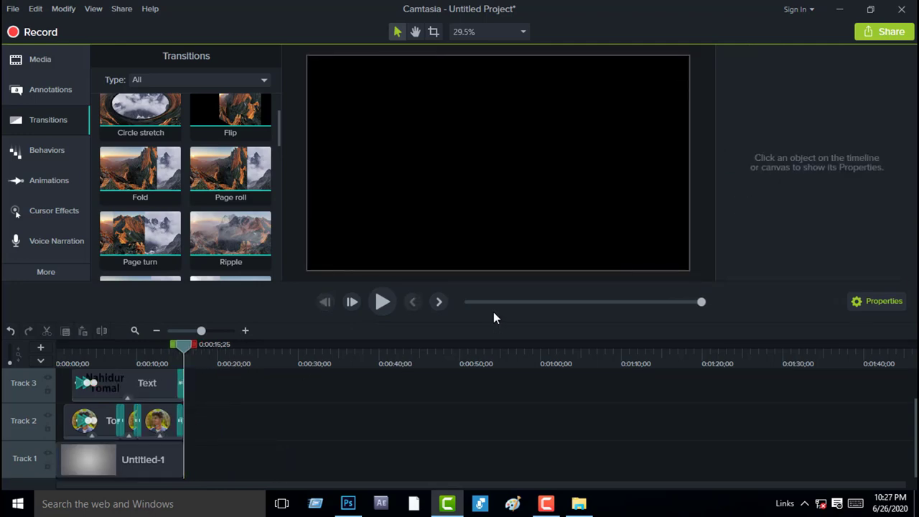
left_click(93, 463)
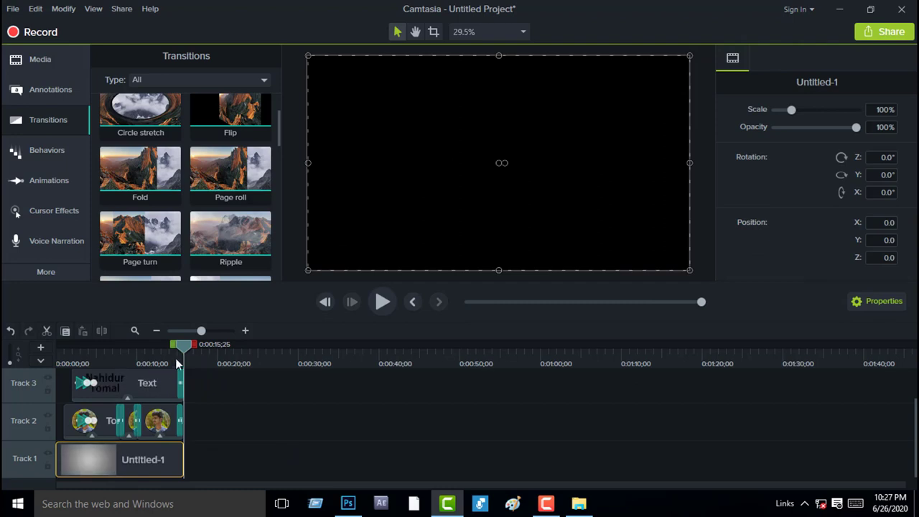
left_click_drag(161, 349, 94, 351)
key("space")
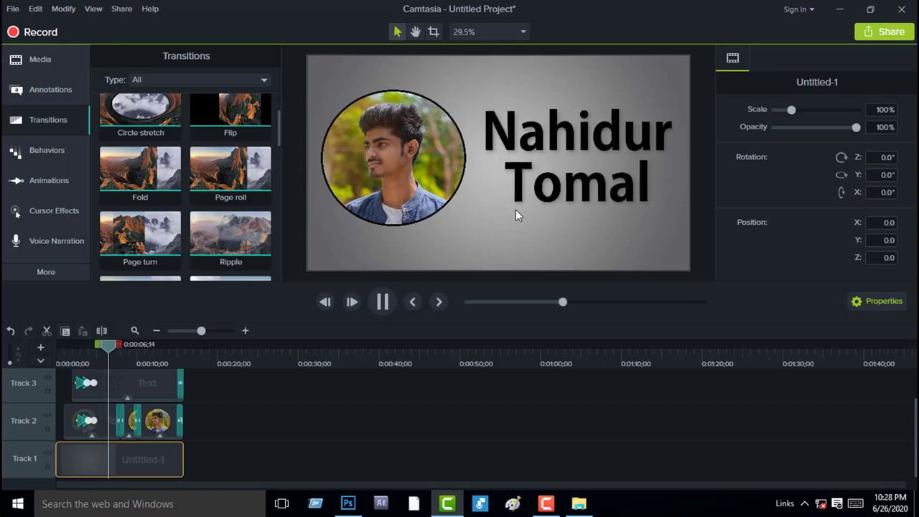
left_click(884, 31)
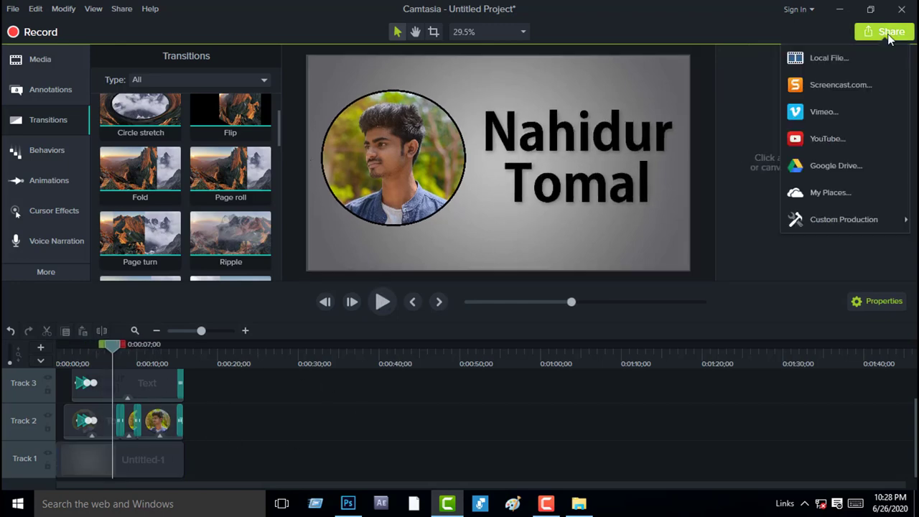
Render a local file with the 'MP4 only (up to 1080p)' preset, named Untitled.
left_click(884, 31)
left_click(884, 32)
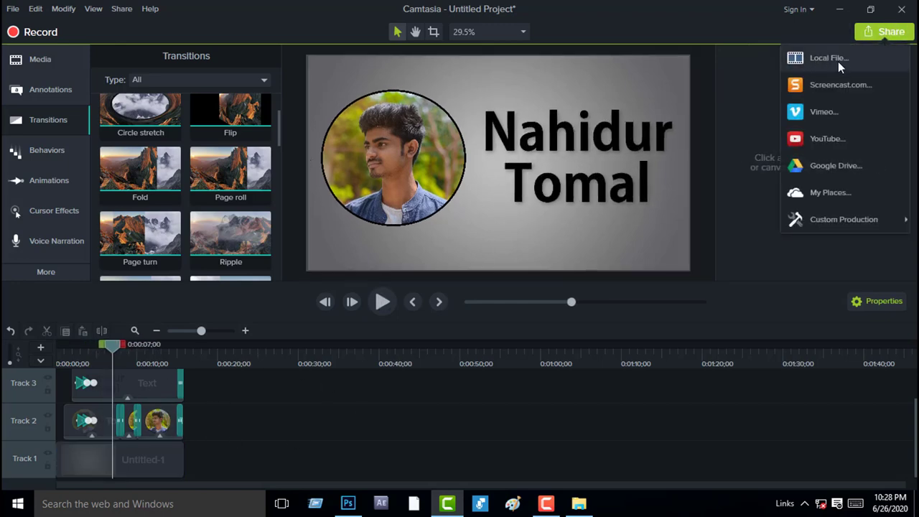
left_click(833, 62)
left_click(475, 133)
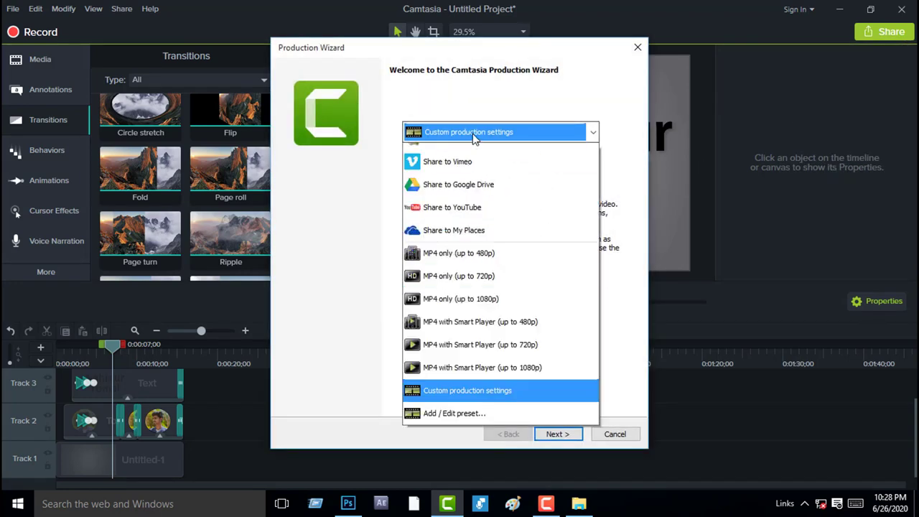
left_click(500, 316)
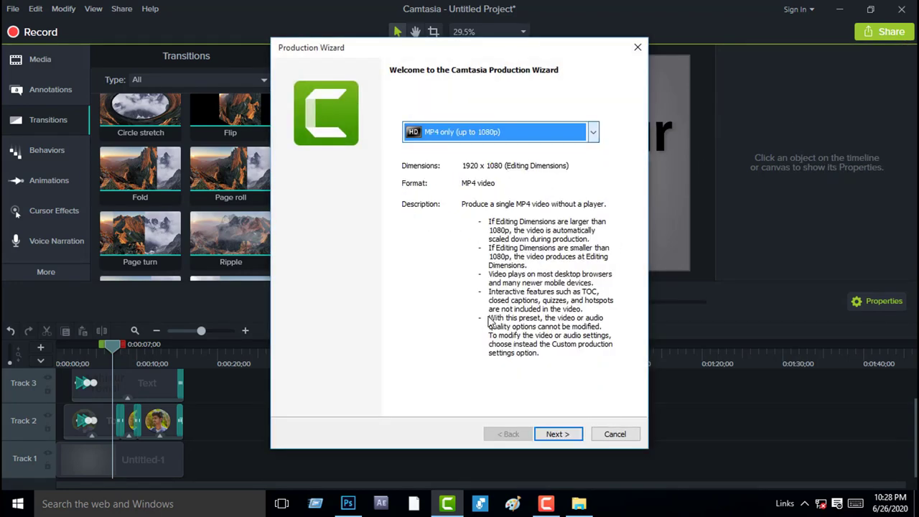
left_click(558, 435)
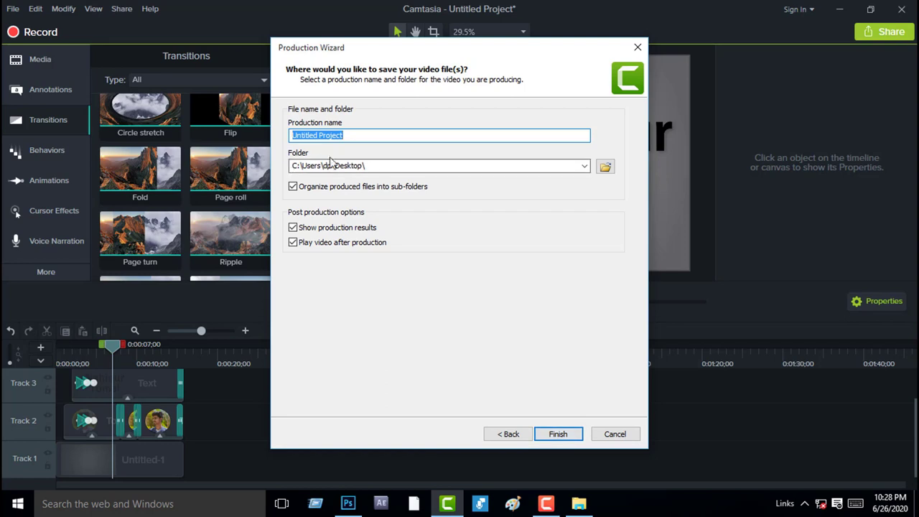
double_click(343, 136)
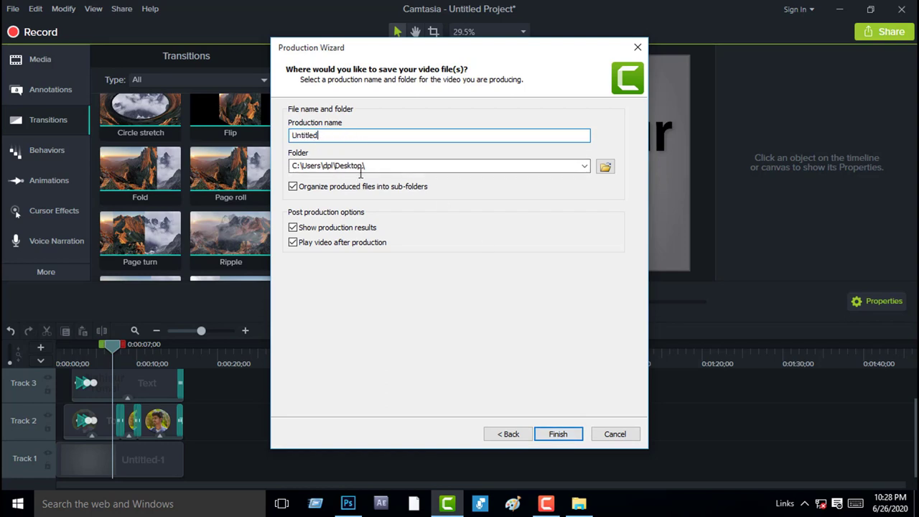
left_click(566, 435)
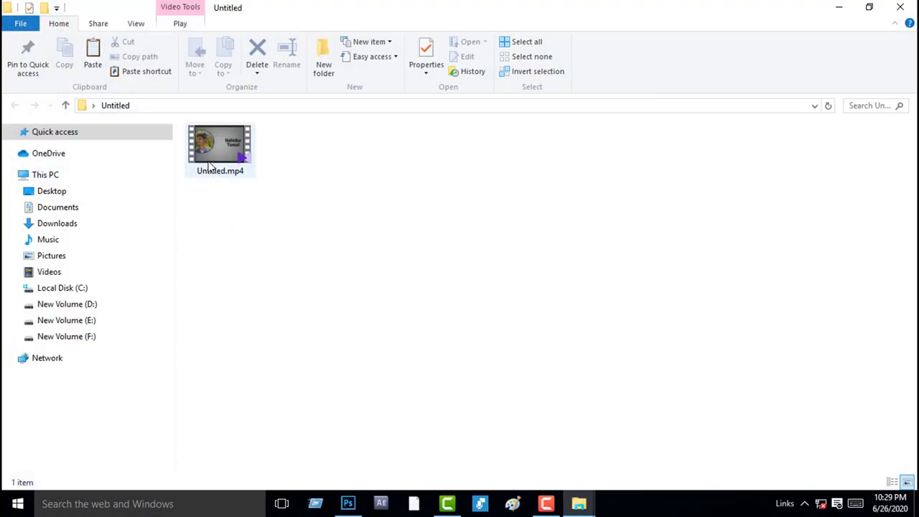
Watch Untitled.mp4 in KMPlayer, then delete every clip from the Camtasia timeline.
double_click(215, 162)
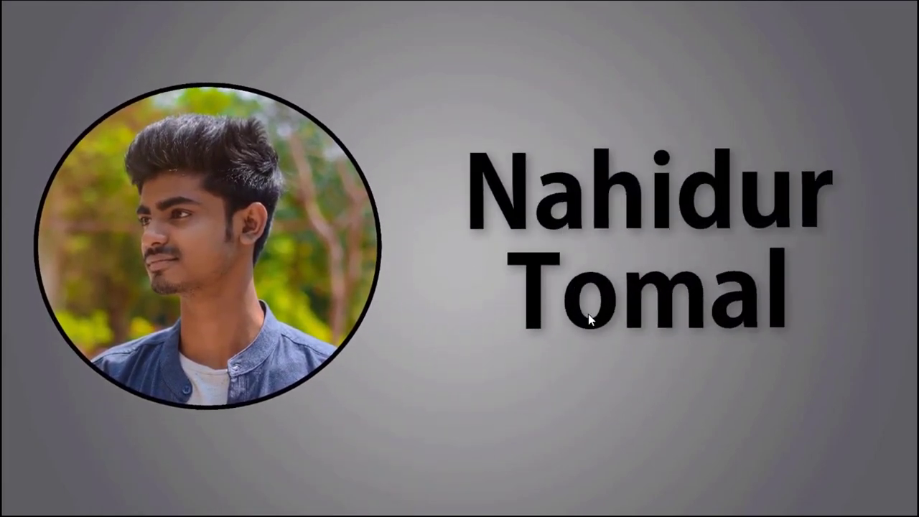
mouse_move(510, 507)
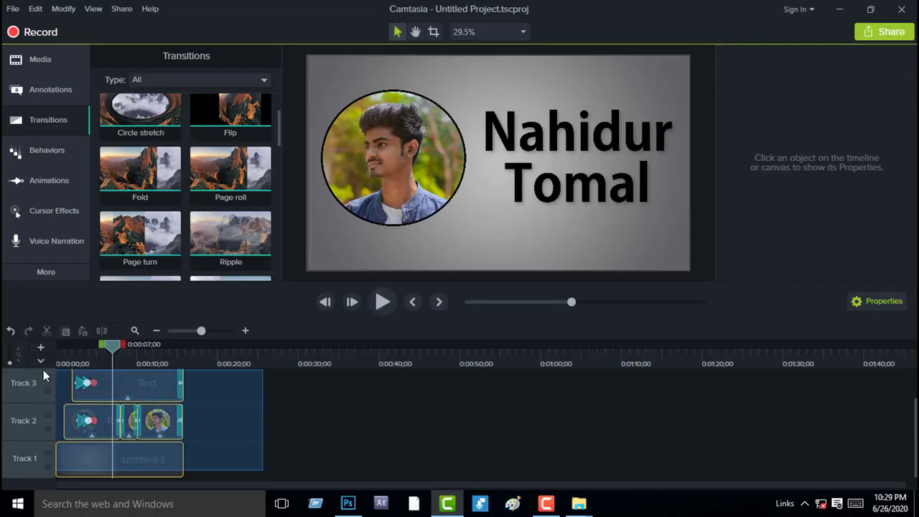
left_click_drag(43, 375, 43, 375)
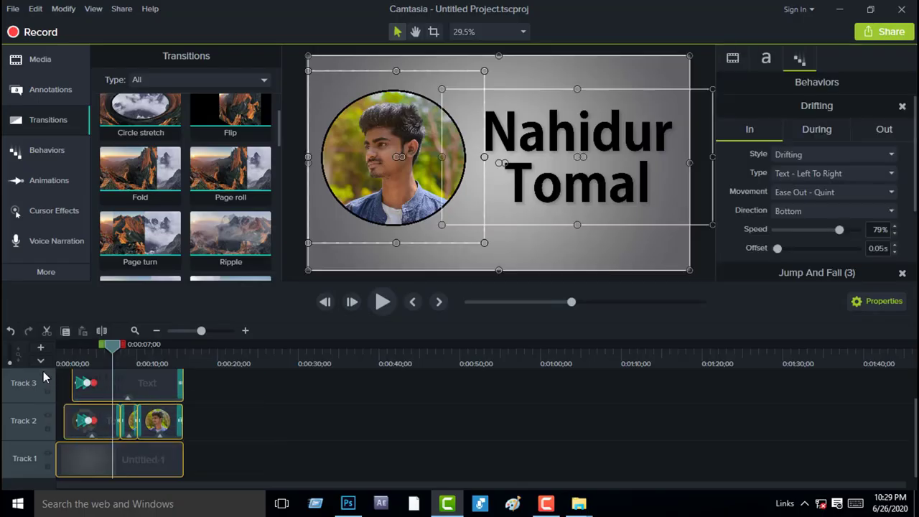
key("Delete")
Add the rendered Untitled.mp4 to the project on Track 1.
left_click(25, 69)
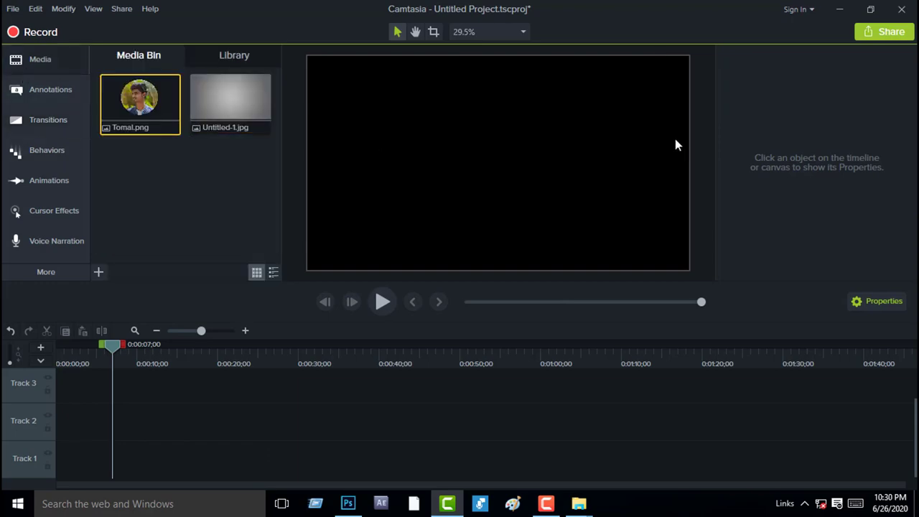
left_click(836, 10)
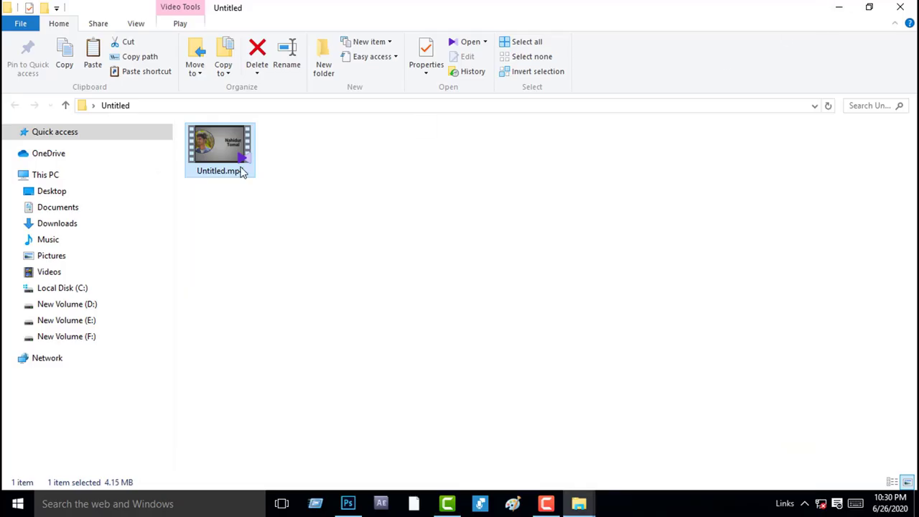
left_click_drag(242, 168, 17, 463)
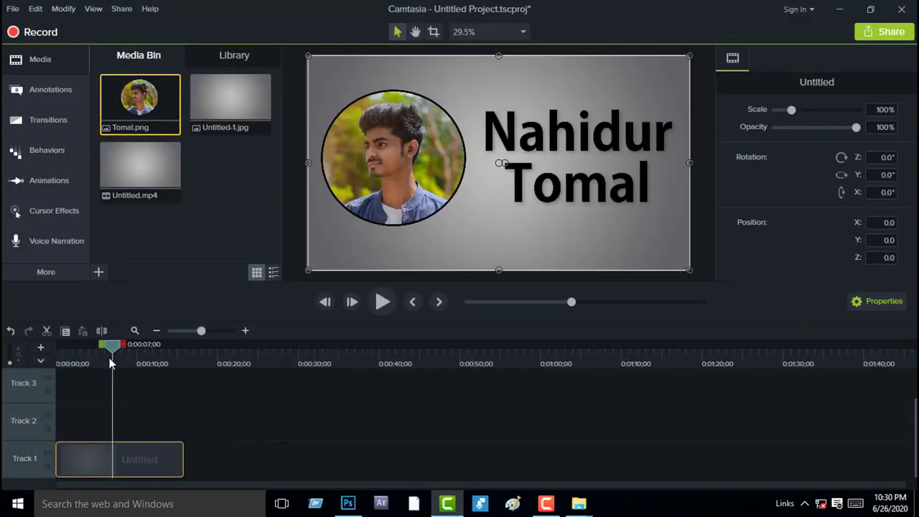
Add a transition to the start of the Track 1 video and preview its fade-in.
left_click(61, 353)
key("space")
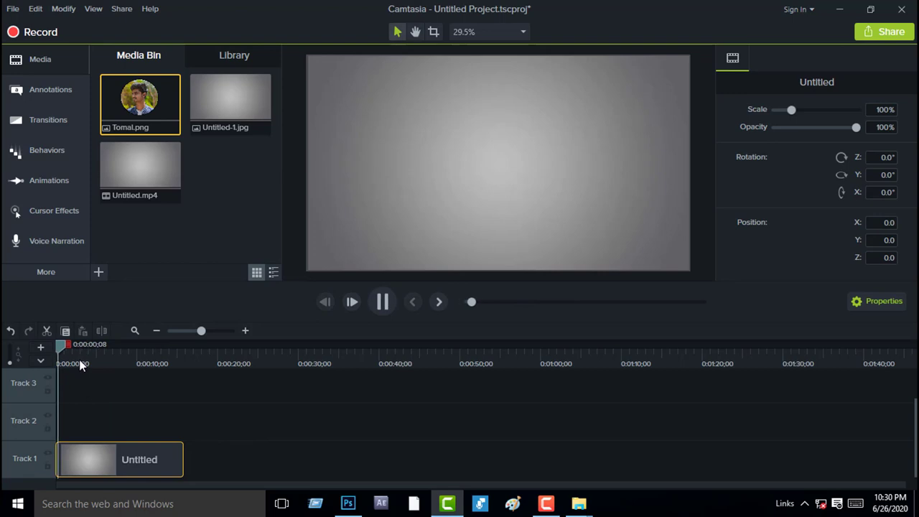
left_click(59, 350)
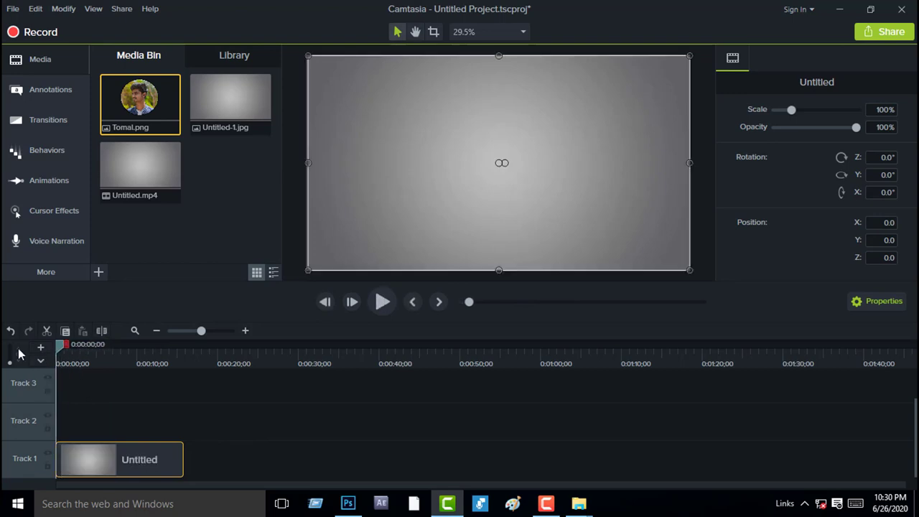
left_click(48, 124)
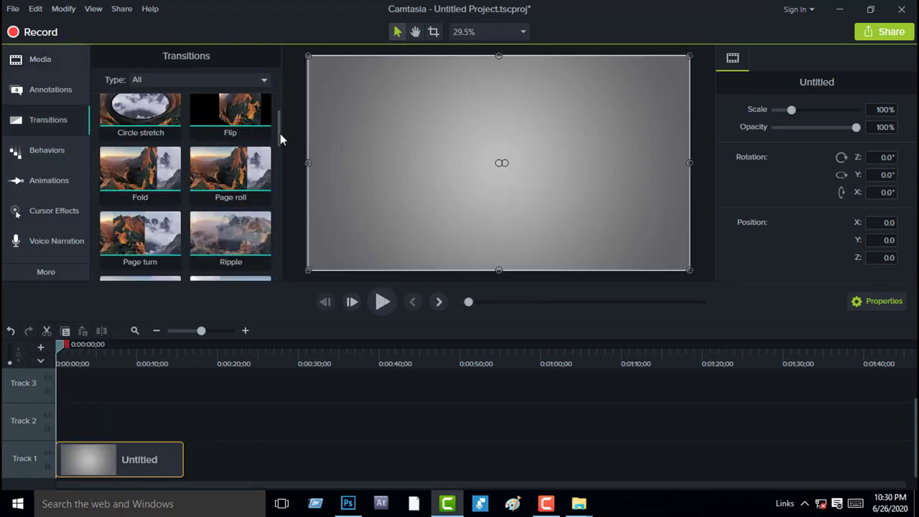
left_click_drag(280, 134, 61, 460)
key("space")
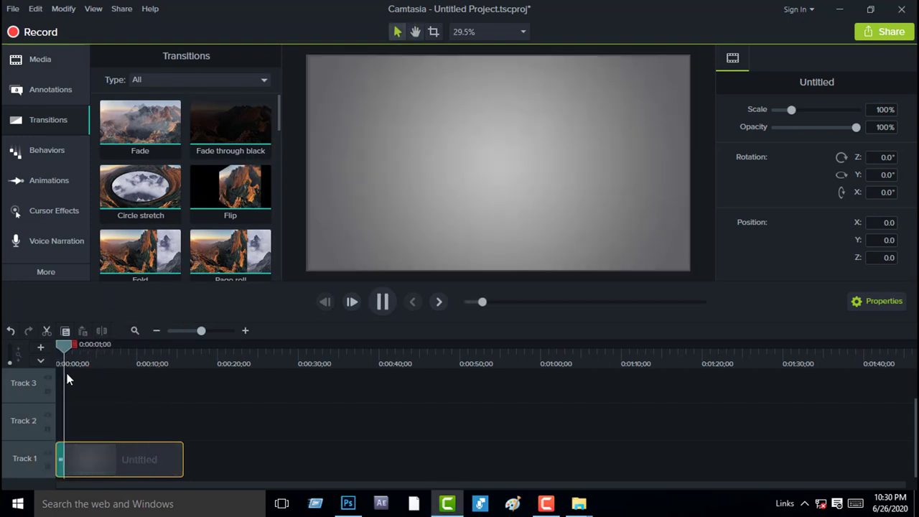
key("space")
Split the Track 1 video at two points while watching the title animate.
left_click(67, 349)
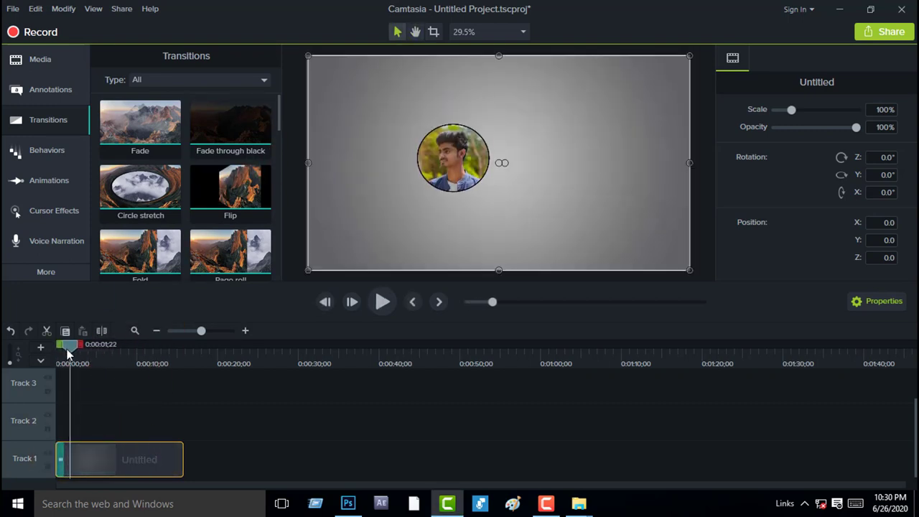
key("space")
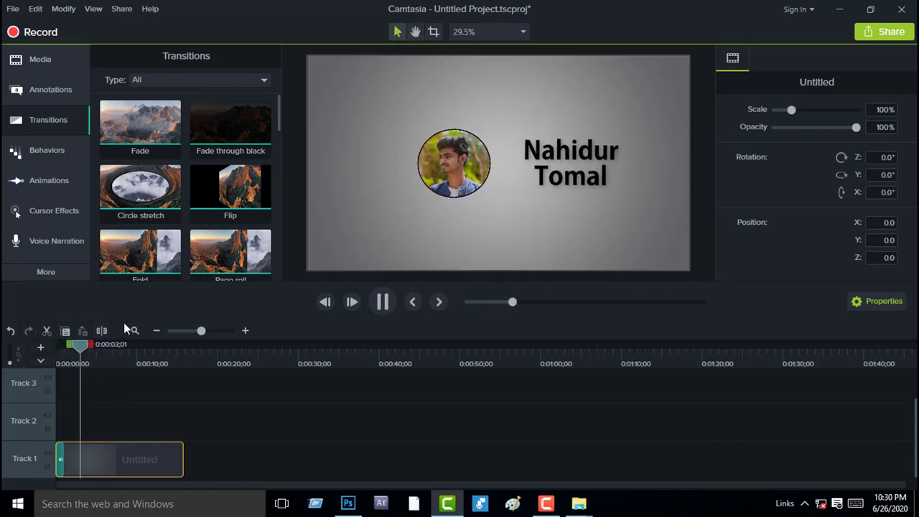
left_click(89, 459)
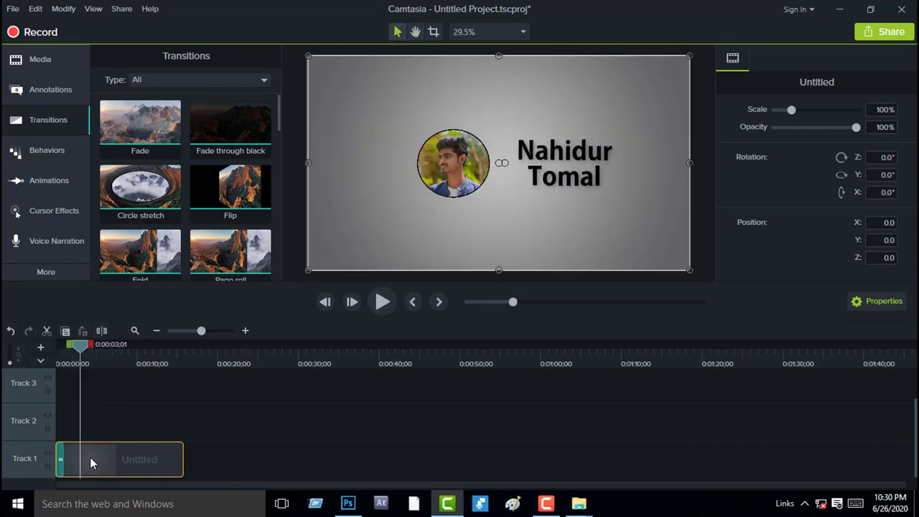
left_click(103, 333)
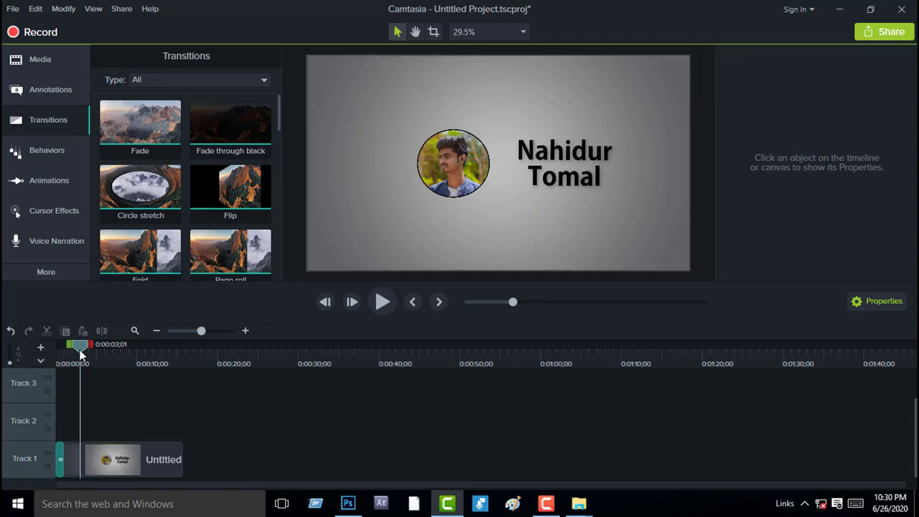
left_click(124, 443)
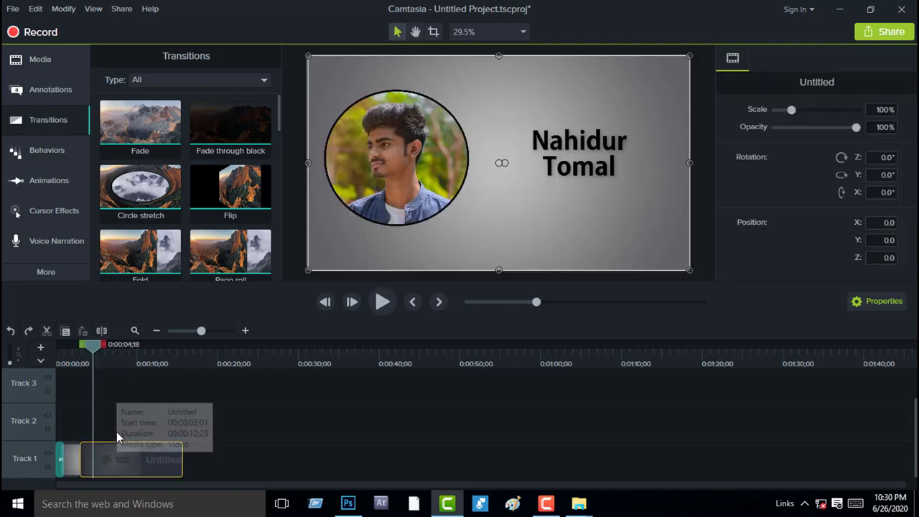
left_click(99, 364)
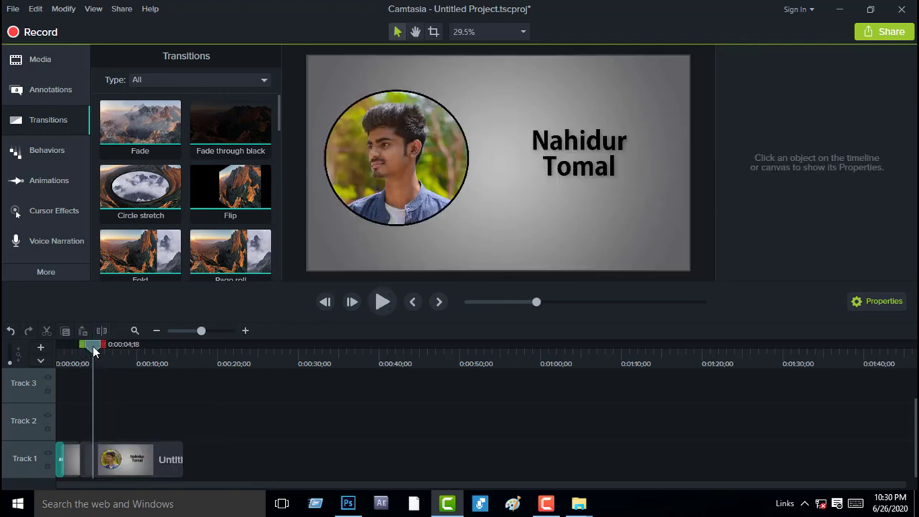
key("space")
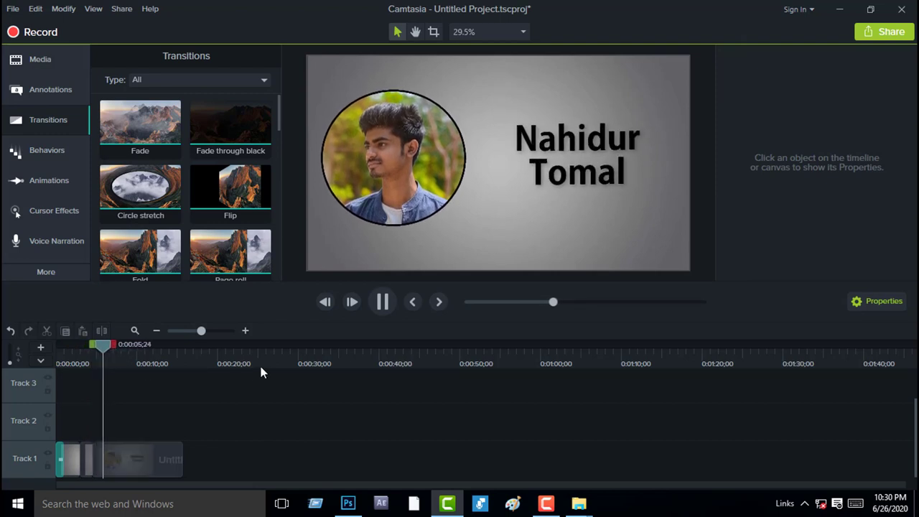
left_click(122, 461)
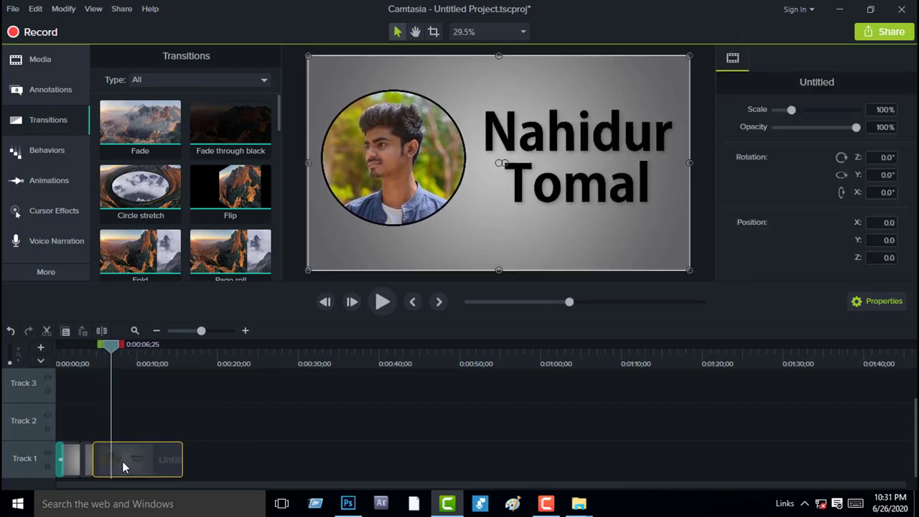
left_click(101, 330)
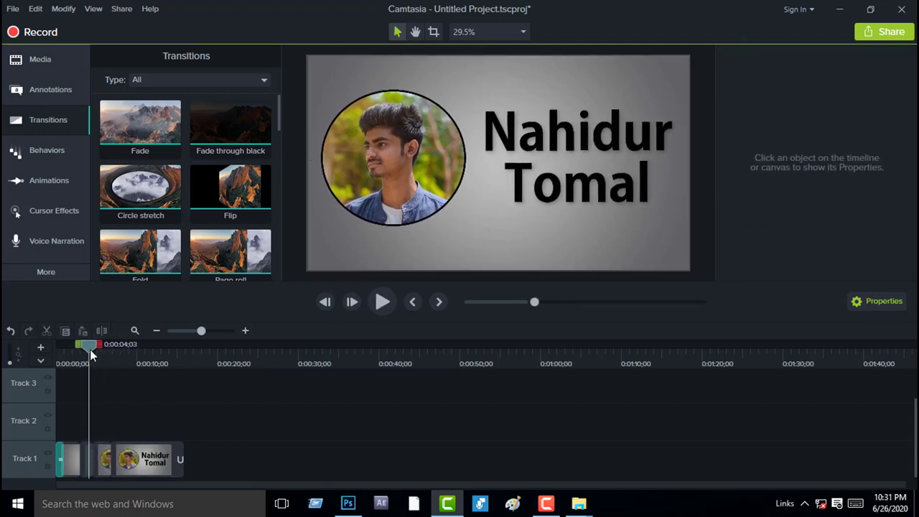
Select the short split piece near 3 seconds and show the extra effect categories.
left_click_drag(90, 349, 87, 349)
left_click(87, 459)
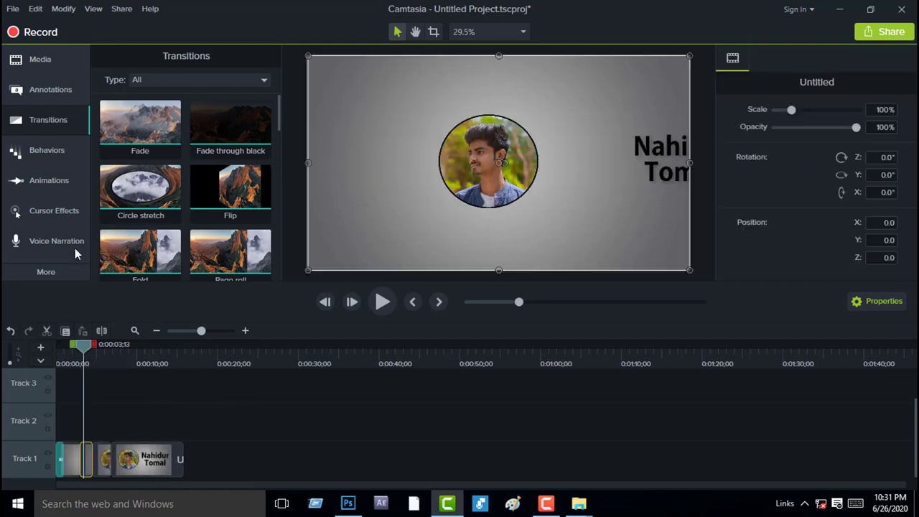
left_click(64, 276)
Apply Clip Speed to the short piece, shorten it to speed it up, and close the gap.
left_click(137, 301)
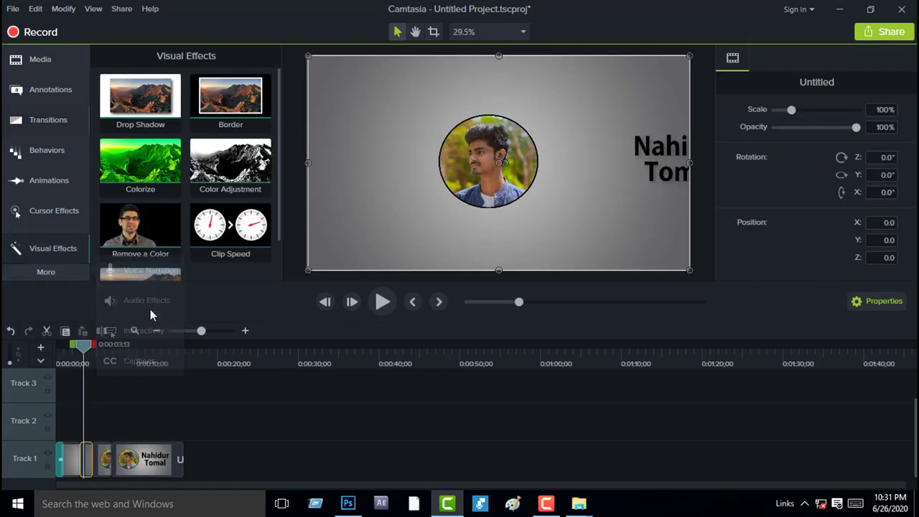
left_click_drag(215, 263, 87, 460)
left_click_drag(236, 239, 99, 463)
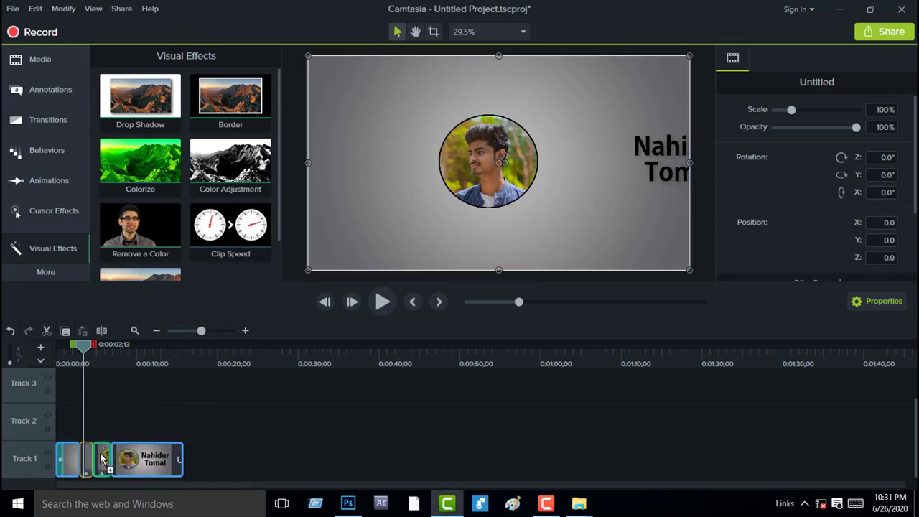
key("space")
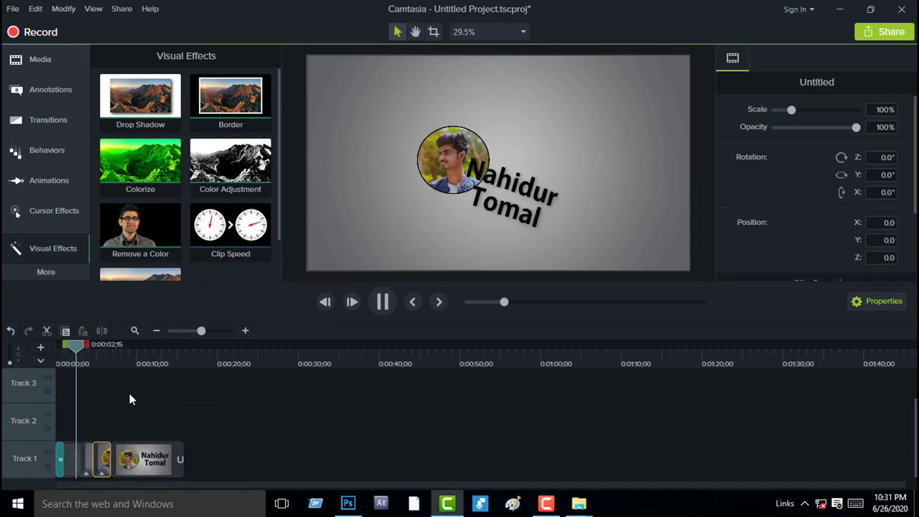
key("space")
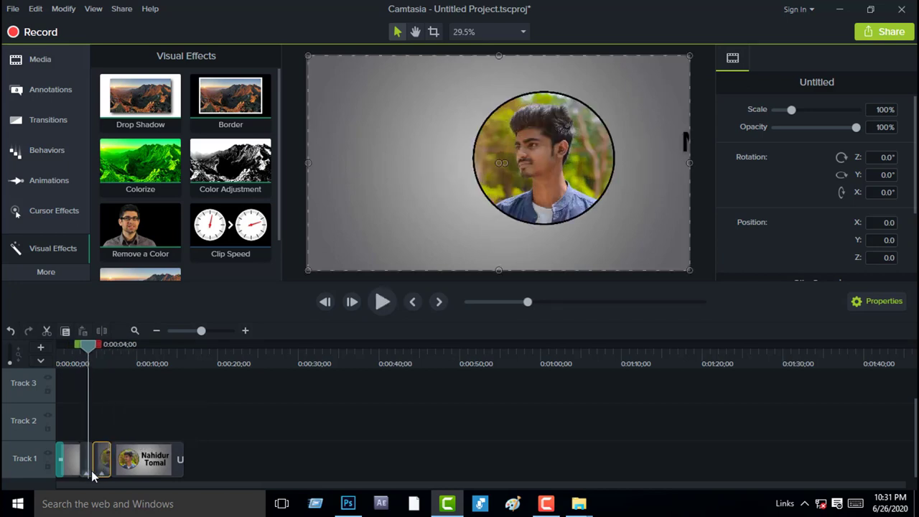
left_click(86, 469)
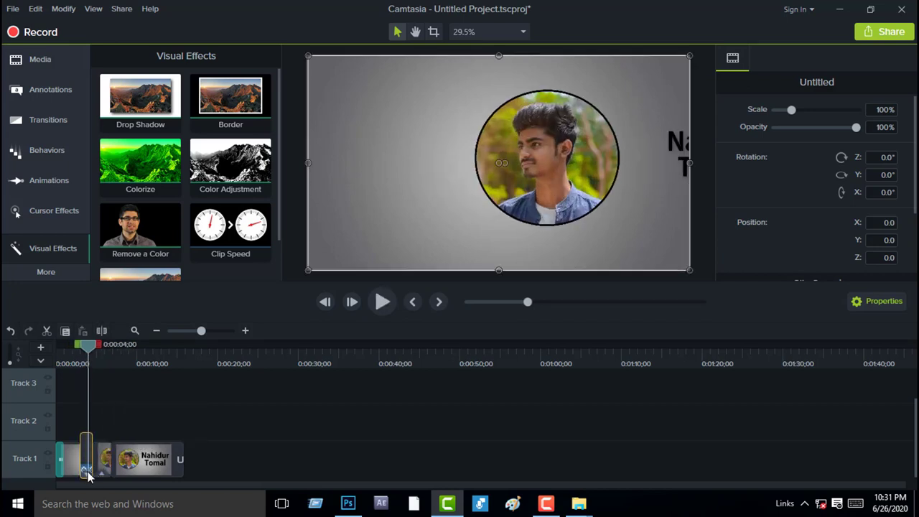
left_click_drag(203, 330, 211, 332)
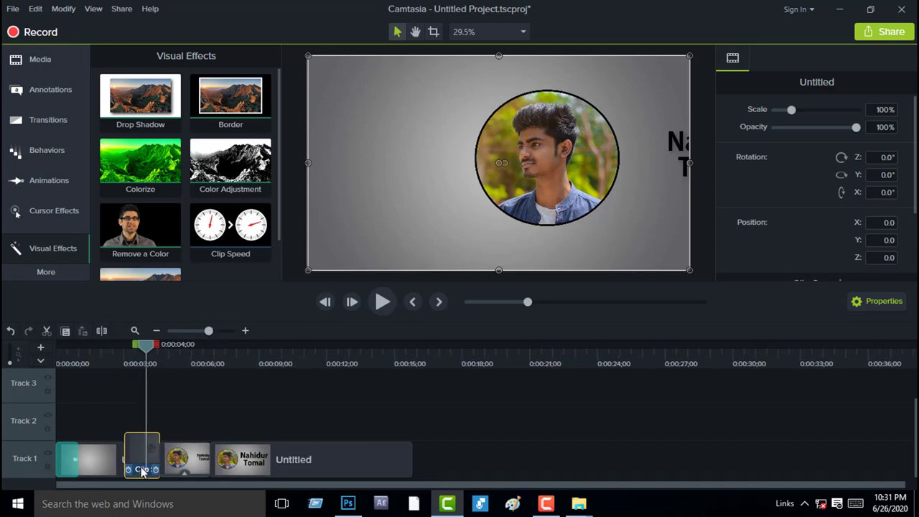
left_click_drag(154, 469, 144, 470)
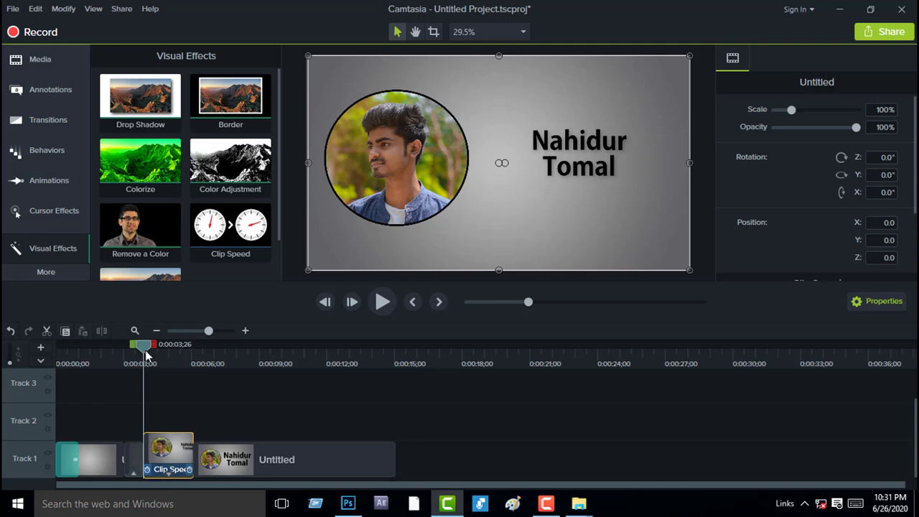
left_click(150, 355)
left_click_drag(185, 471, 150, 470)
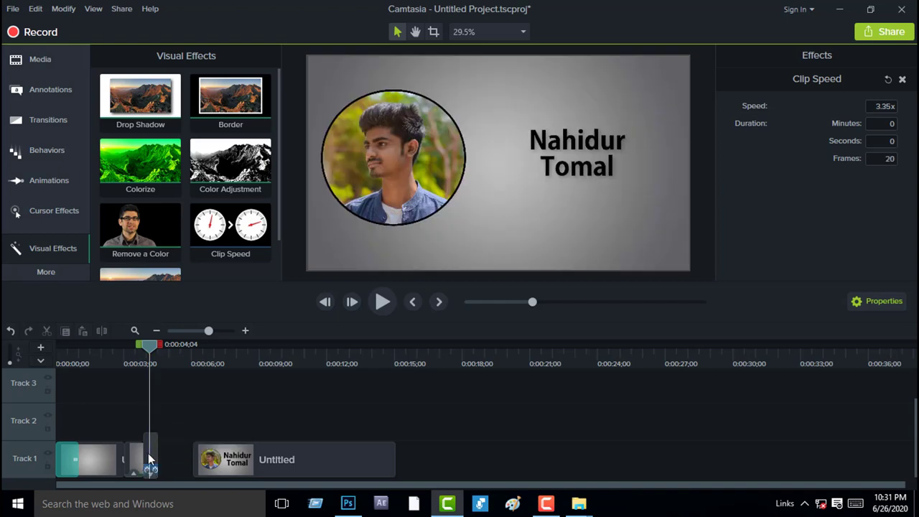
left_click_drag(230, 463, 196, 463)
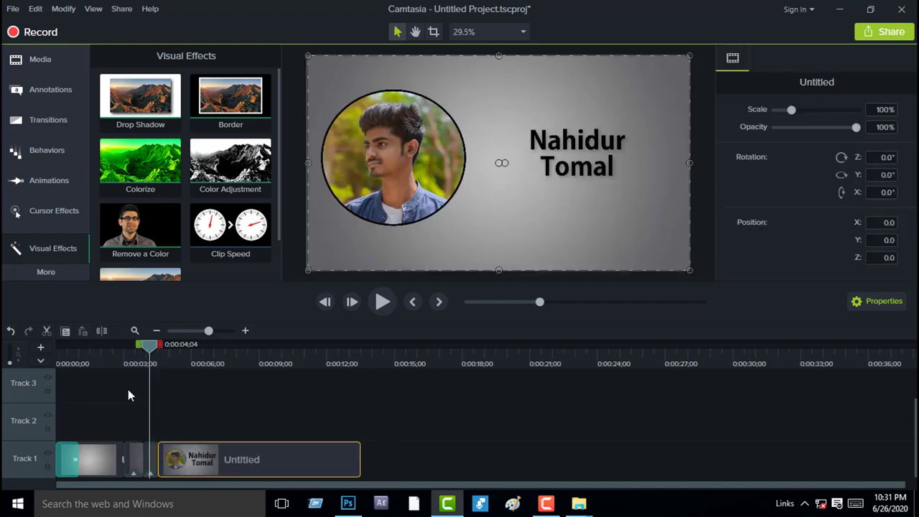
Add Clip Speed to the Untitled clip and shorten it to roughly 1.55x speed.
left_click(117, 353)
key("space")
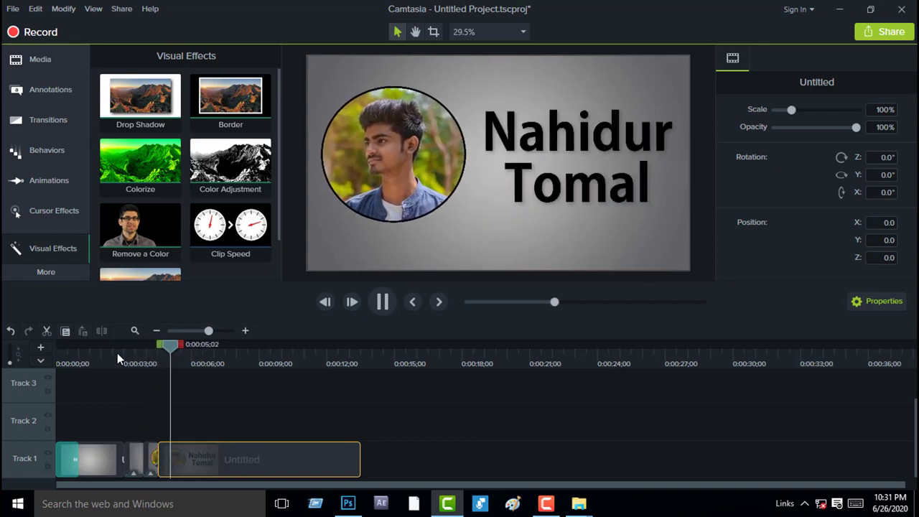
key("space")
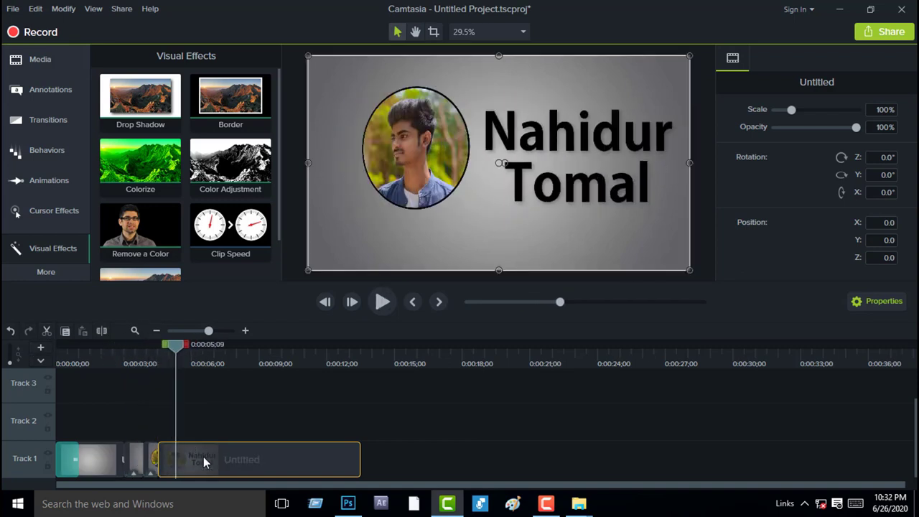
left_click_drag(228, 233, 206, 469)
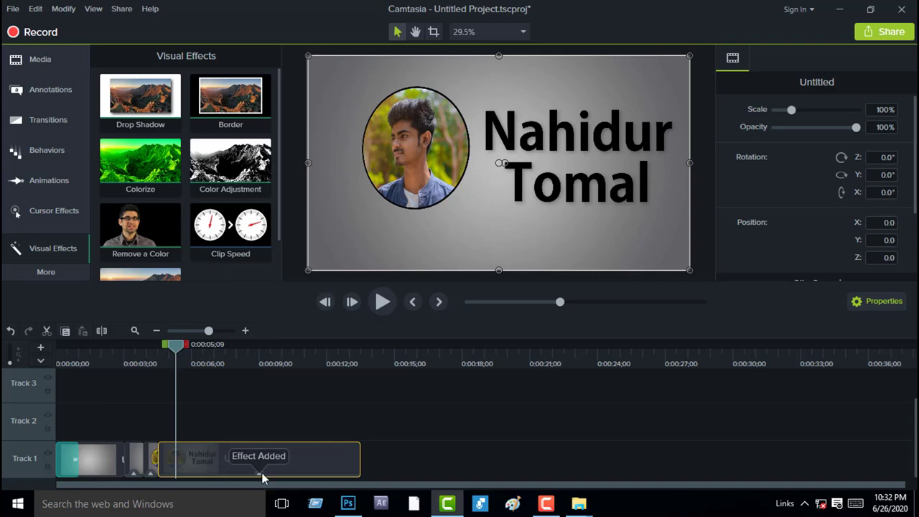
left_click_drag(360, 470, 279, 469)
left_click(221, 474)
left_click(115, 347)
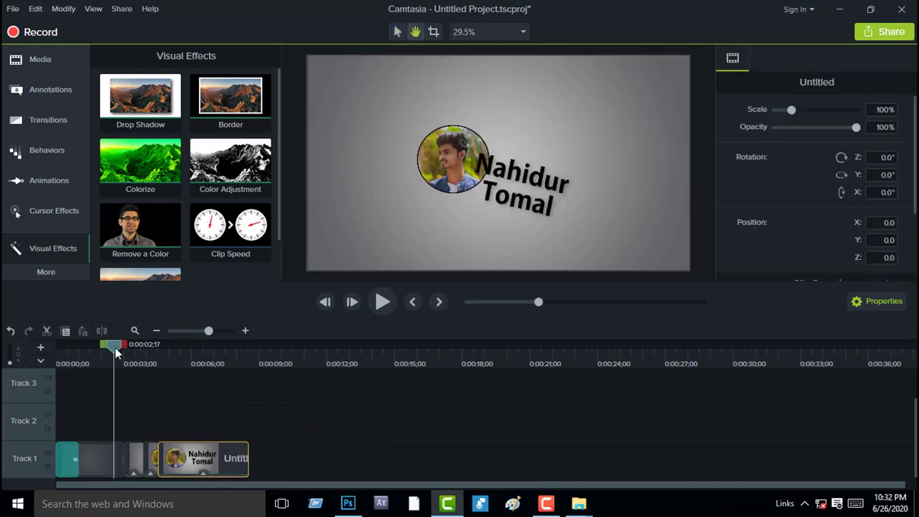
key("space")
key("ctrl+z")
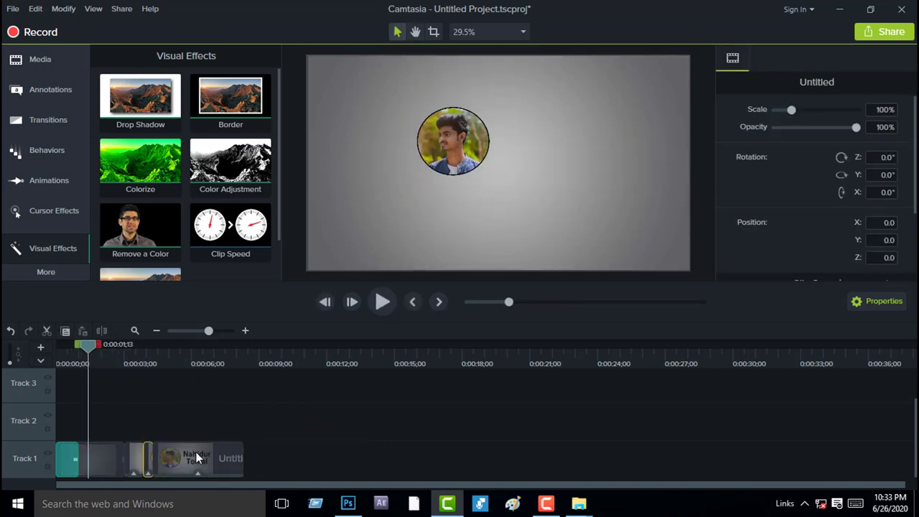
Produce a local 'MP4 only (up to 1080p)' file named Tomal on the Desktop.
left_click(880, 32)
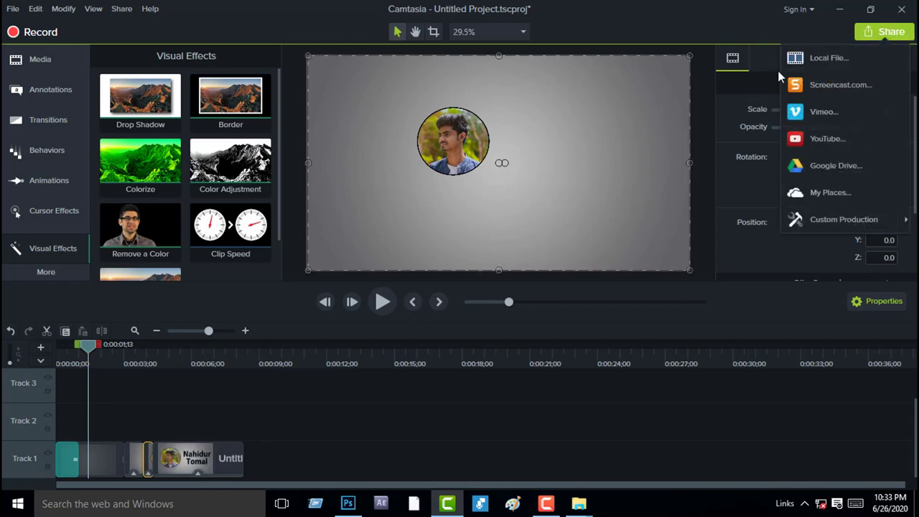
left_click(810, 59)
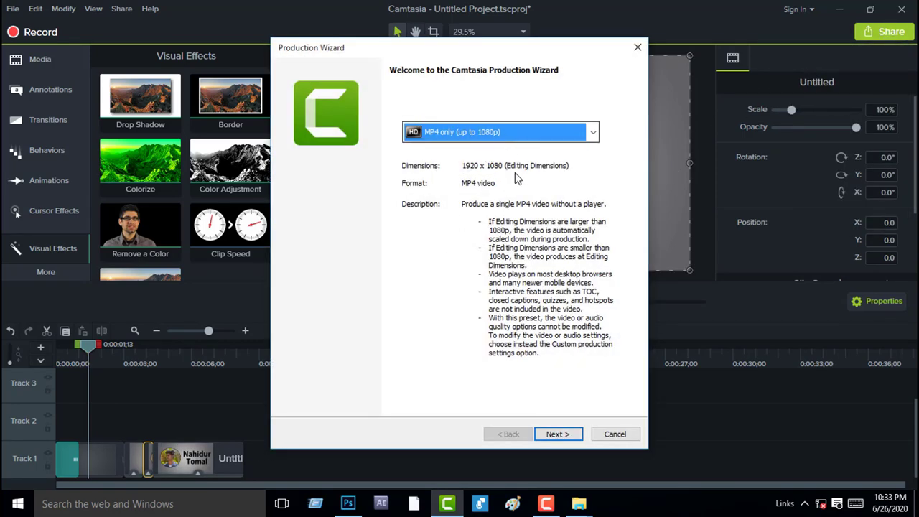
left_click(513, 134)
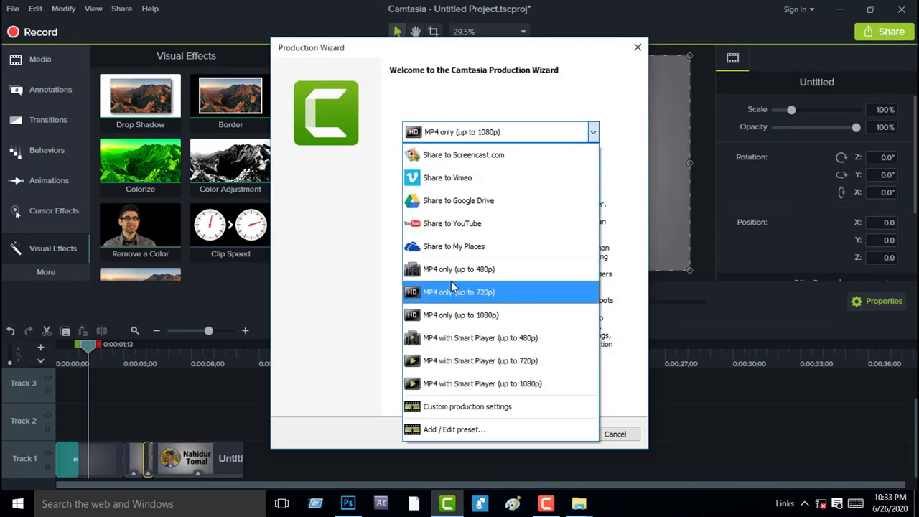
left_click(501, 316)
left_click(555, 434)
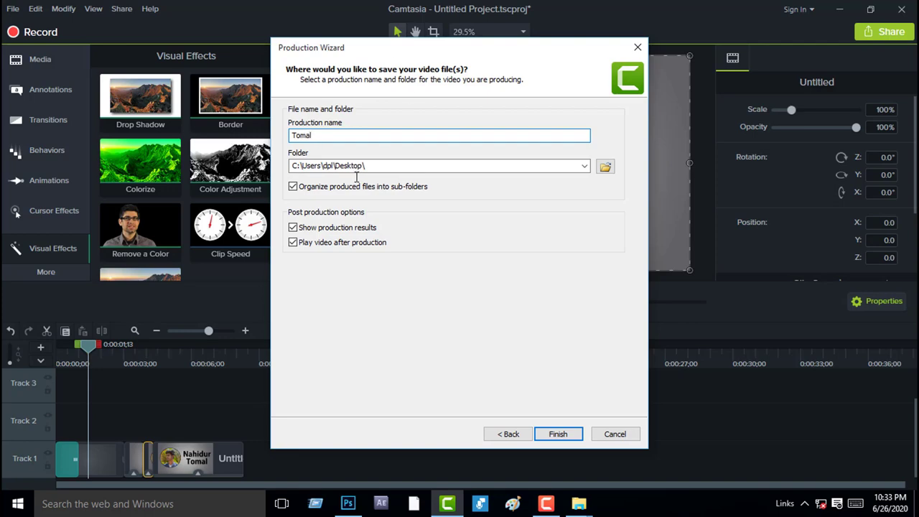
left_click(558, 434)
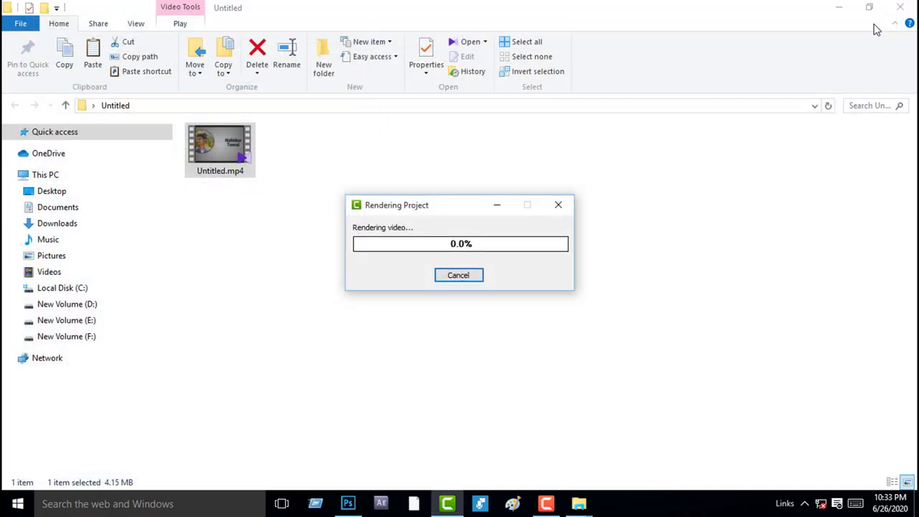
Minimise the open folder, open the Tomal desktop folder, and play Tomal.mp4 in KMPlayer.
left_click(838, 13)
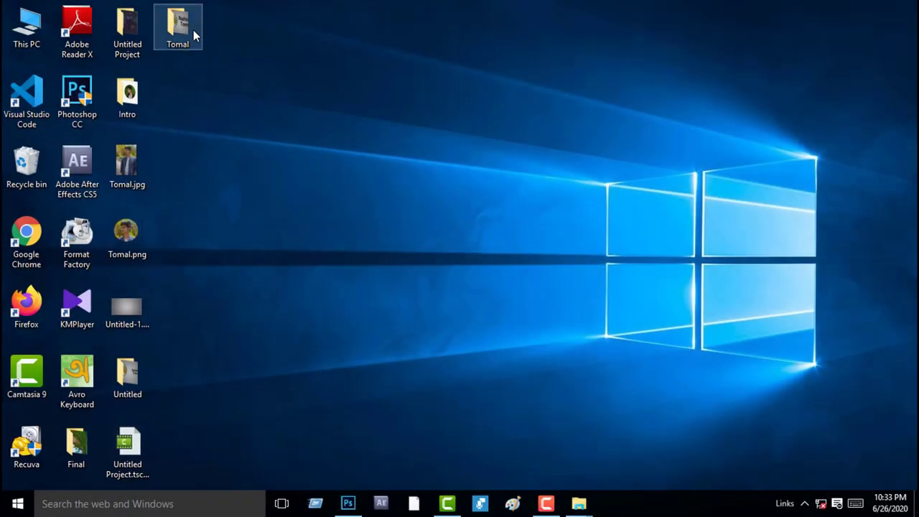
double_click(194, 30)
double_click(222, 151)
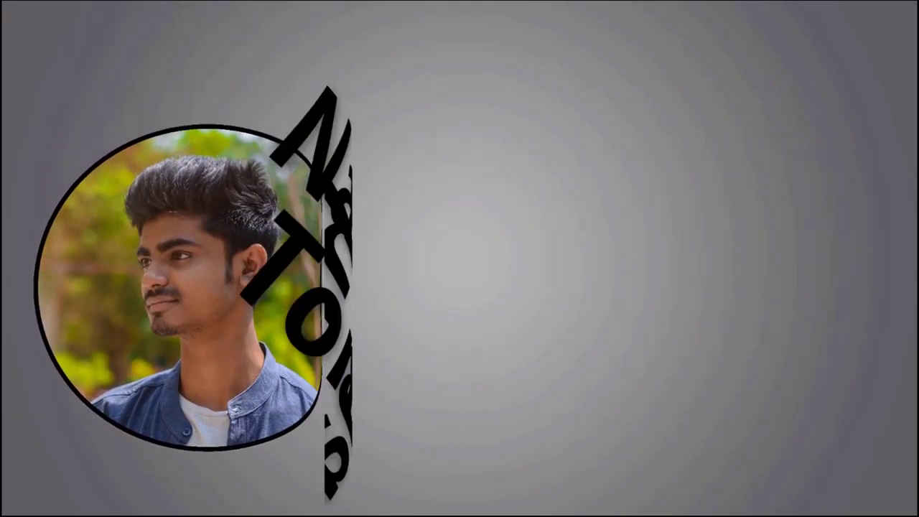
Close the full-screen KMPlayer playback and move the Camtasia playhead back to 0:00:02;27.
key("Escape")
left_click(671, 53)
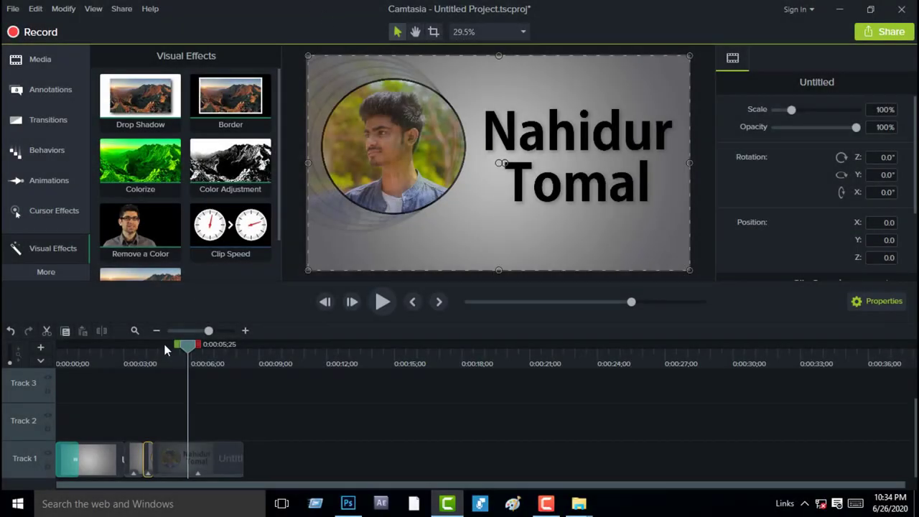
left_click_drag(186, 349, 112, 348)
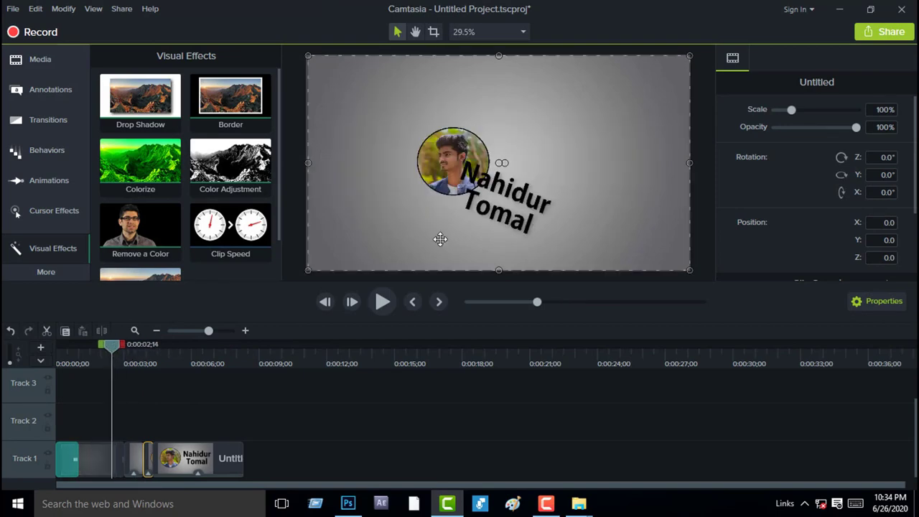